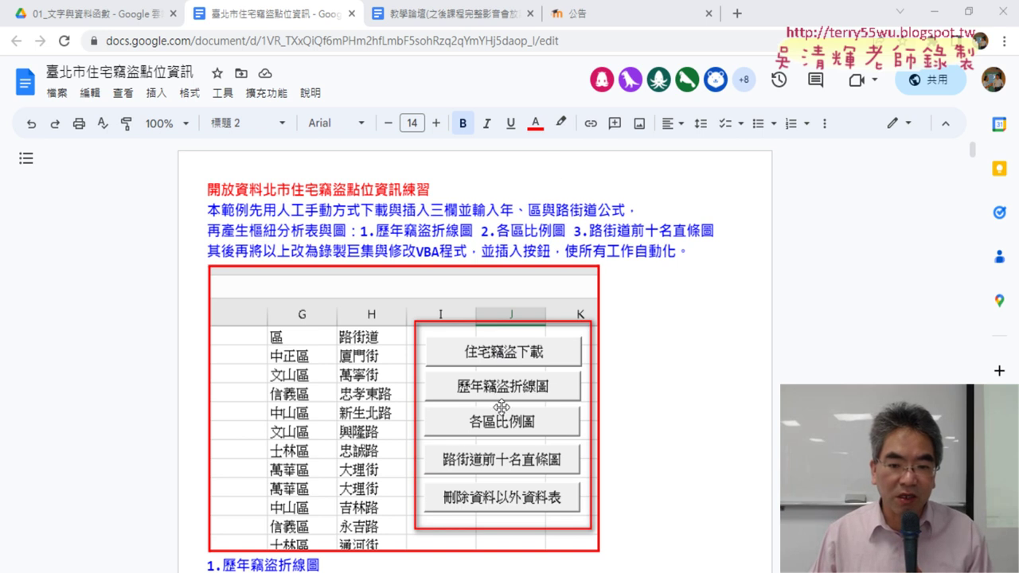
# Enable the workbook's content, then delete the 歷年竊盜折線圖 chart sheet and confirm the deletion.
pyautogui.click(934, 12)
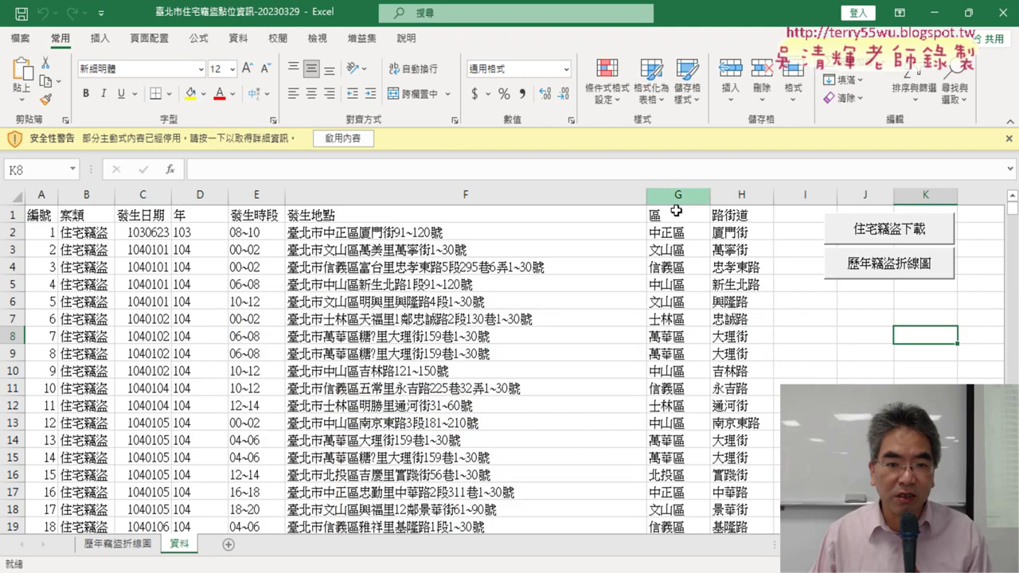
pyautogui.click(343, 138)
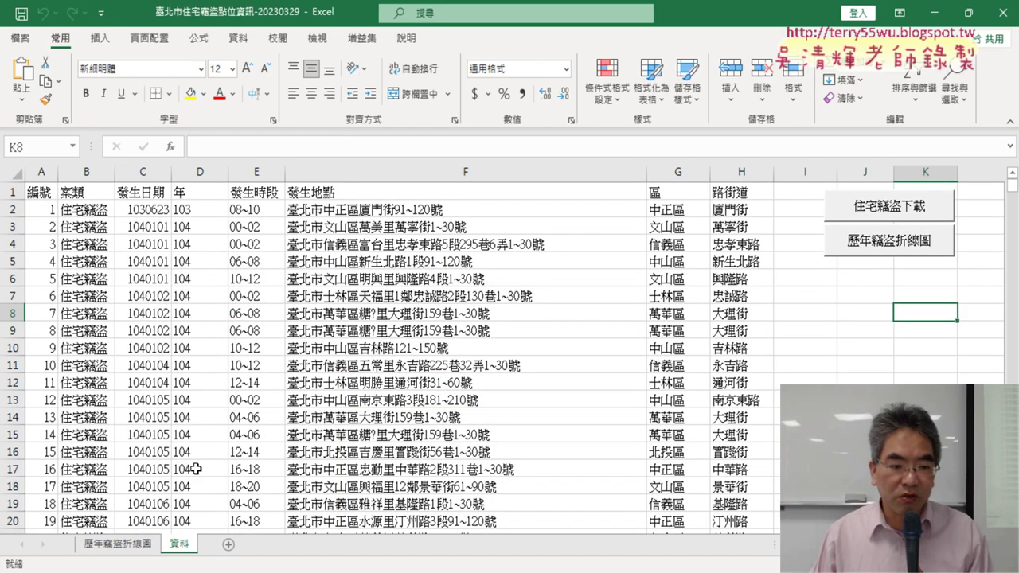
pyautogui.click(124, 547)
pyautogui.rightClick(125, 550)
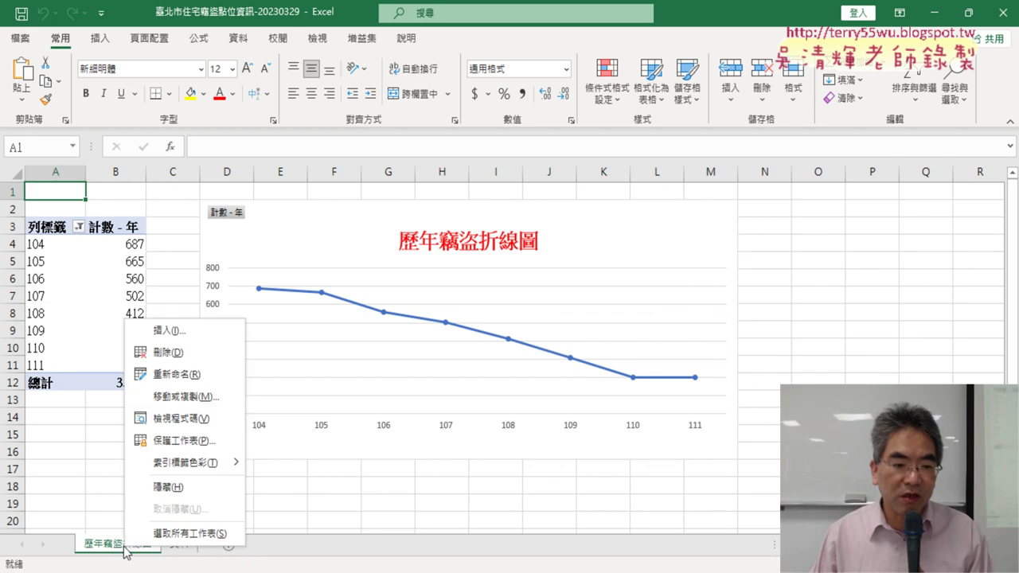
pyautogui.click(163, 352)
pyautogui.click(482, 338)
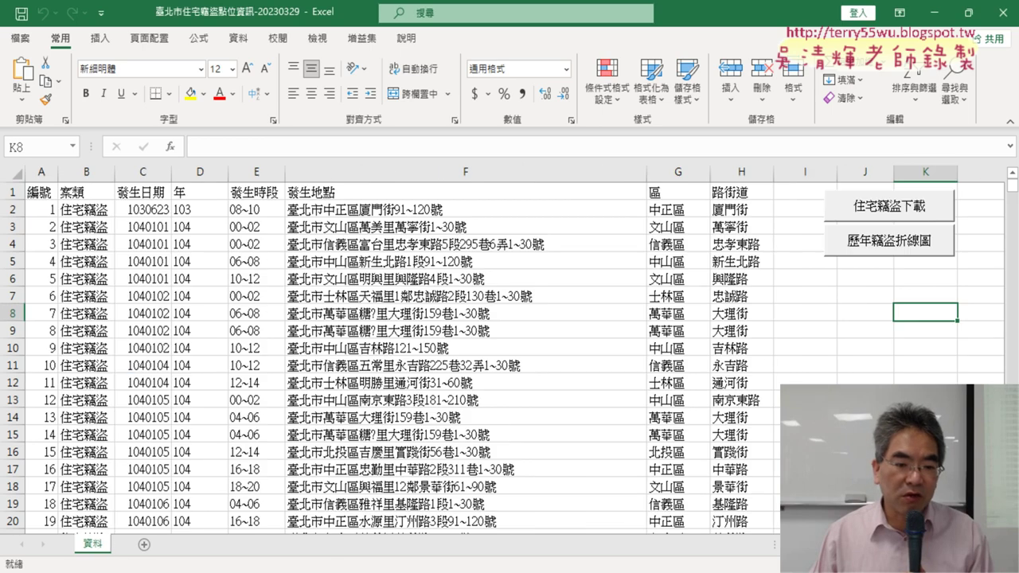
# Run the 歷年竊盜折線圖 macro button to regenerate the yearly line chart sheet, then deselect the chart.
pyautogui.click(906, 253)
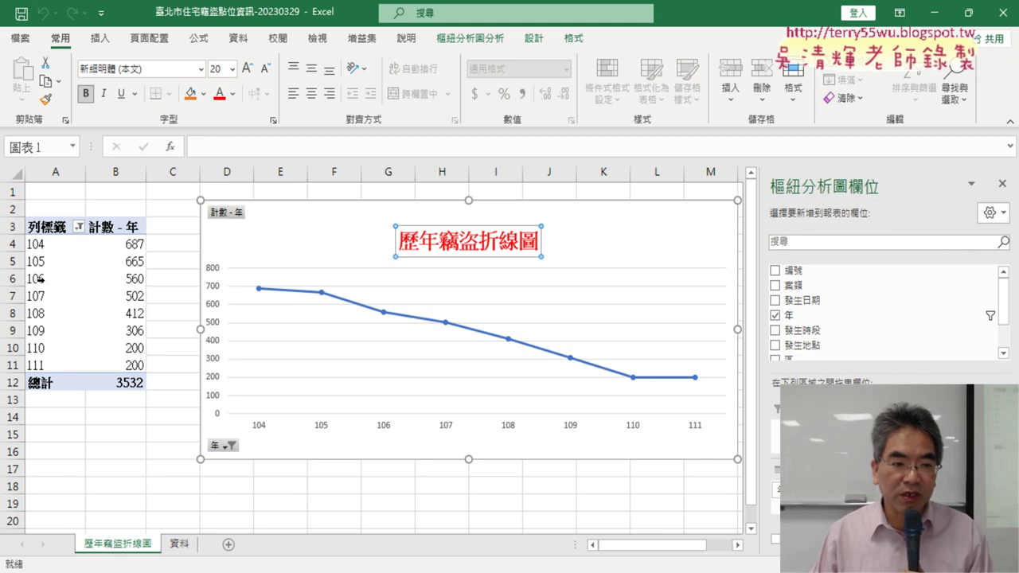
pyautogui.click(131, 472)
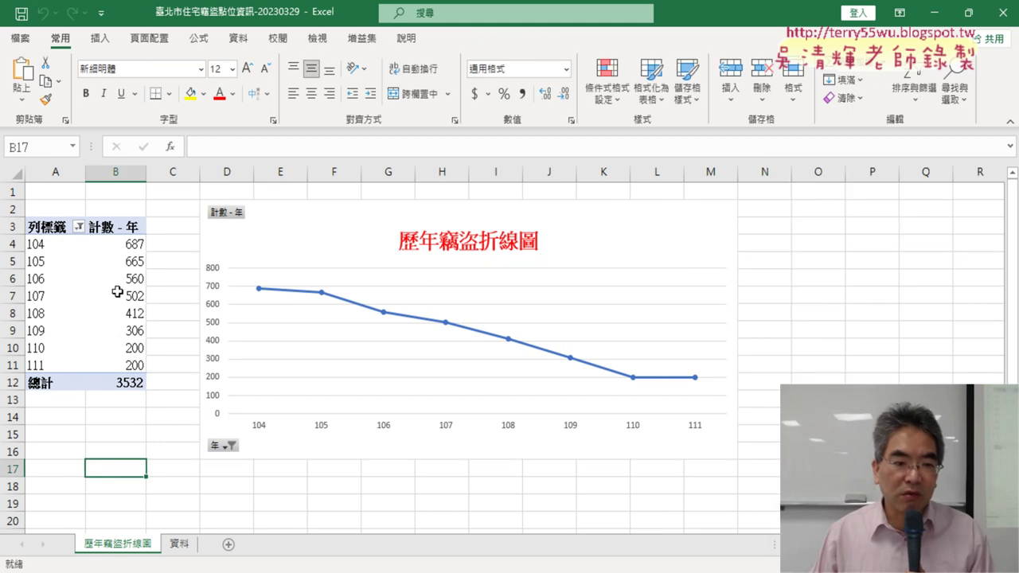
pyautogui.moveTo(124, 315)
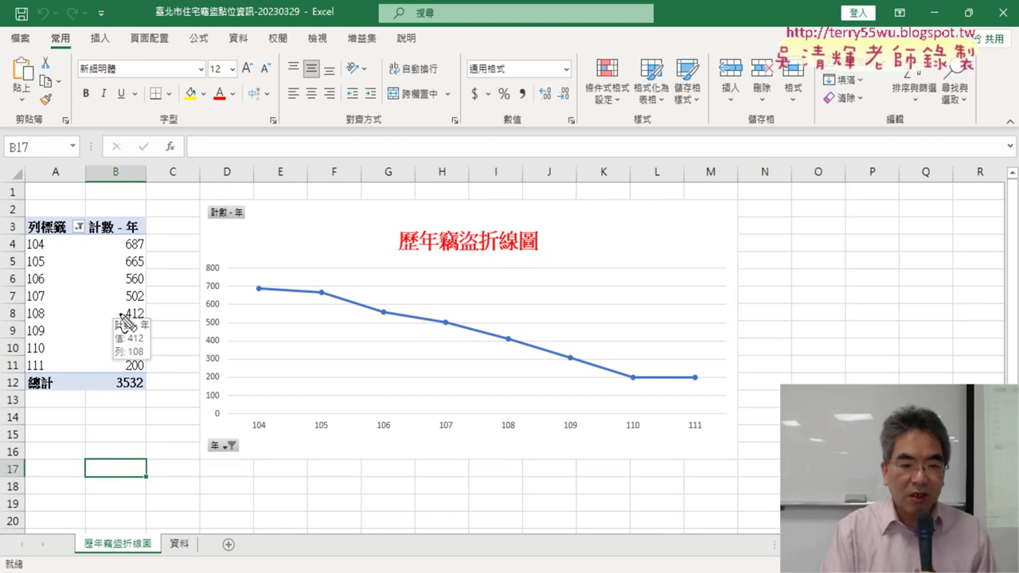
pyautogui.moveTo(102, 409)
pyautogui.mouseDown()
pyautogui.moveTo(157, 273)
pyautogui.moveTo(102, 409)
pyautogui.mouseUp()
pyautogui.moveTo(492, 470)
pyautogui.mouseDown()
pyautogui.moveTo(318, 458)
pyautogui.moveTo(475, 161)
pyautogui.moveTo(614, 455)
pyautogui.moveTo(488, 478)
pyautogui.mouseUp()
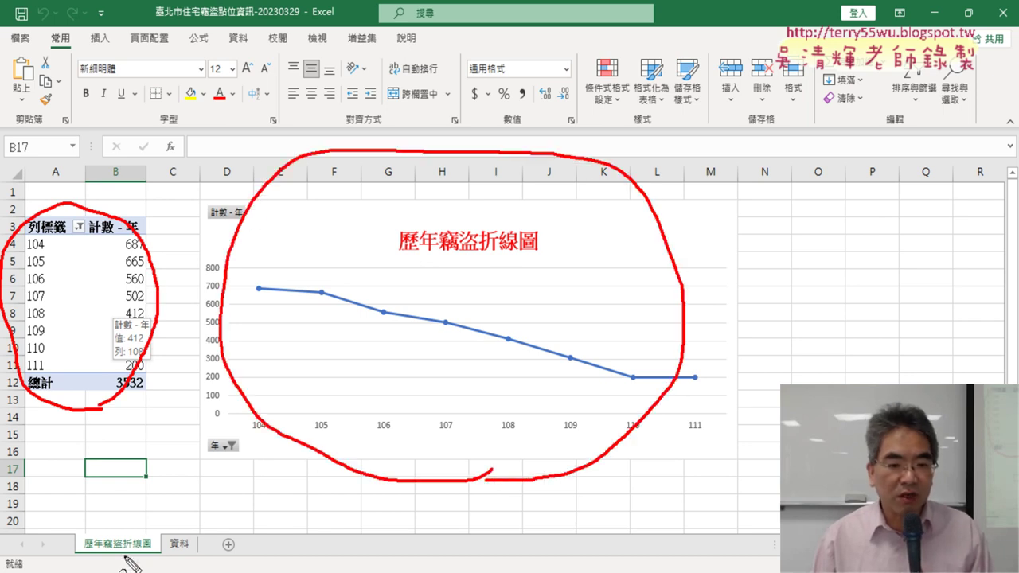
pyautogui.moveTo(426, 260); pyautogui.dragTo(547, 256)
pyautogui.moveTo(155, 558)
pyautogui.mouseDown()
pyautogui.moveTo(96, 562)
pyautogui.moveTo(150, 536)
pyautogui.mouseUp()
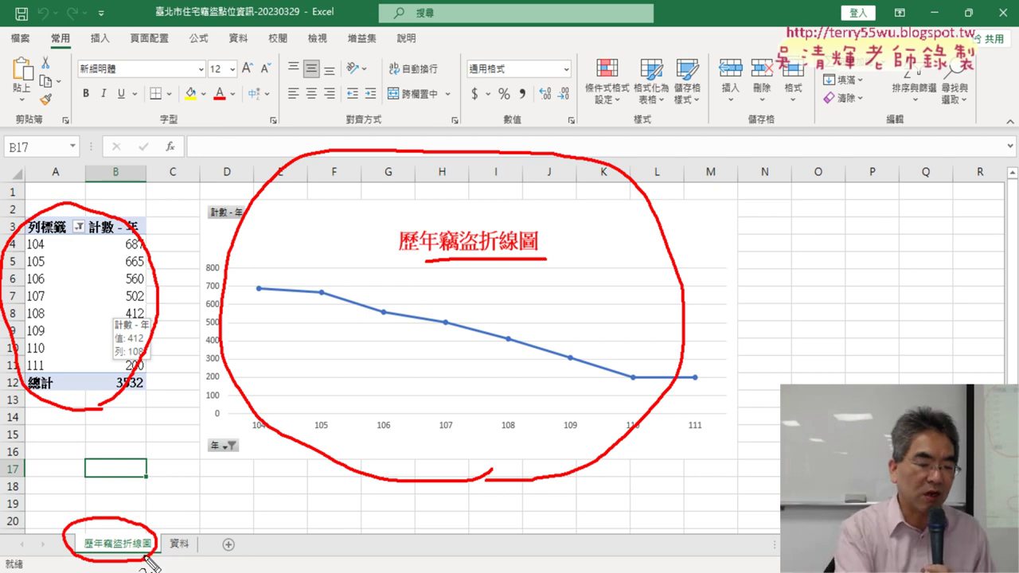
pyautogui.press('Escape')
# Return to the 資料 sheet, then scroll the guide down to section 2, the 各區比例圖 example.
pyautogui.click(181, 545)
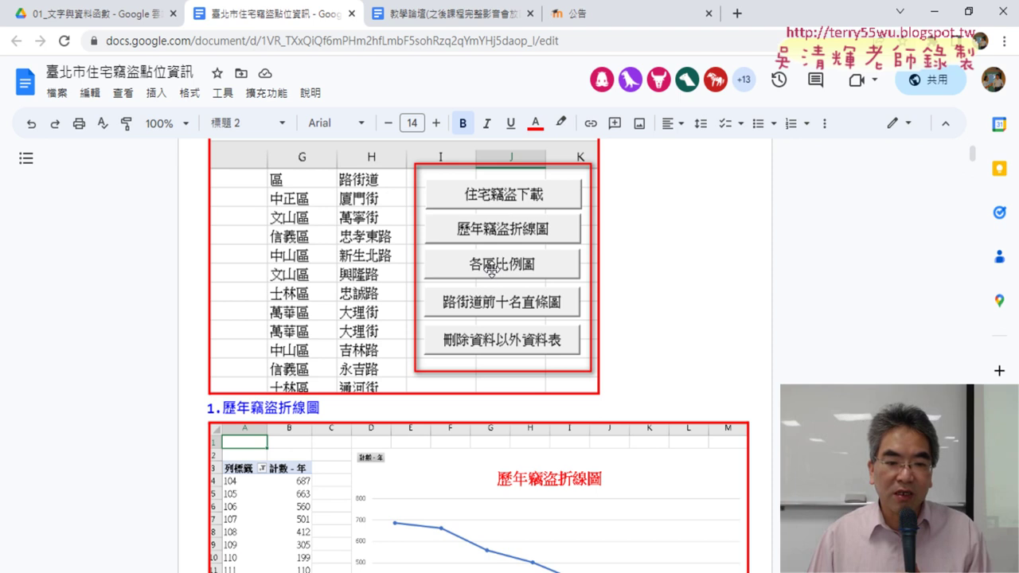
pyautogui.scroll(-3, 494, 272)
pyautogui.scroll(-5, 455, 273)
pyautogui.scroll(-3, 359, 295)
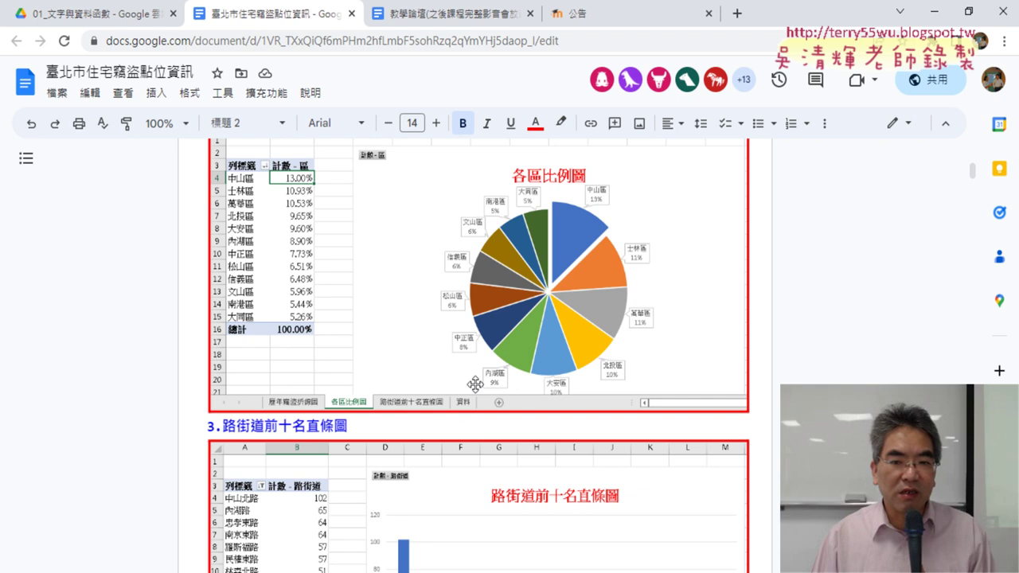
pyautogui.scroll(1, 599, 313)
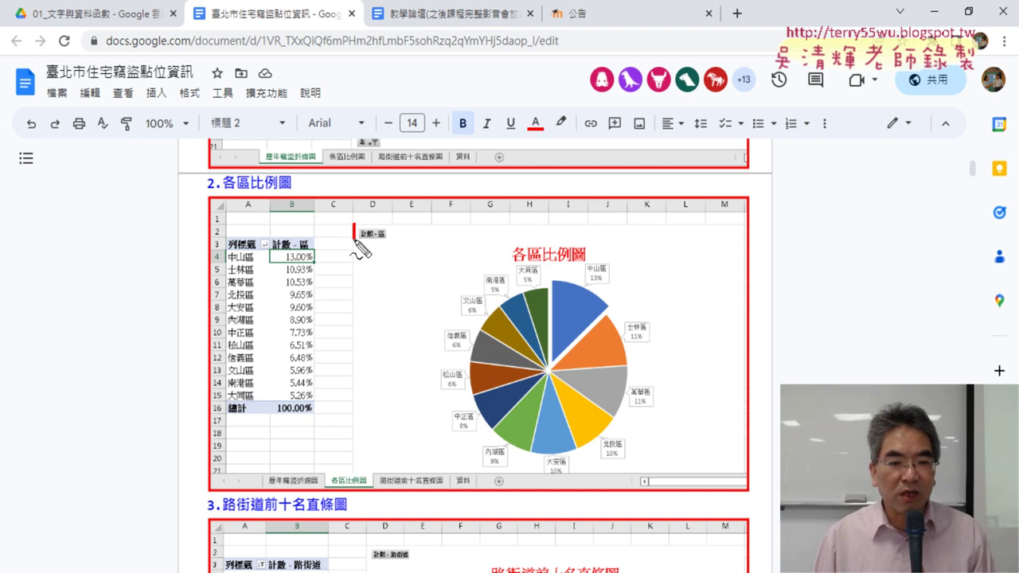
pyautogui.moveTo(354, 239); pyautogui.dragTo(371, 223)
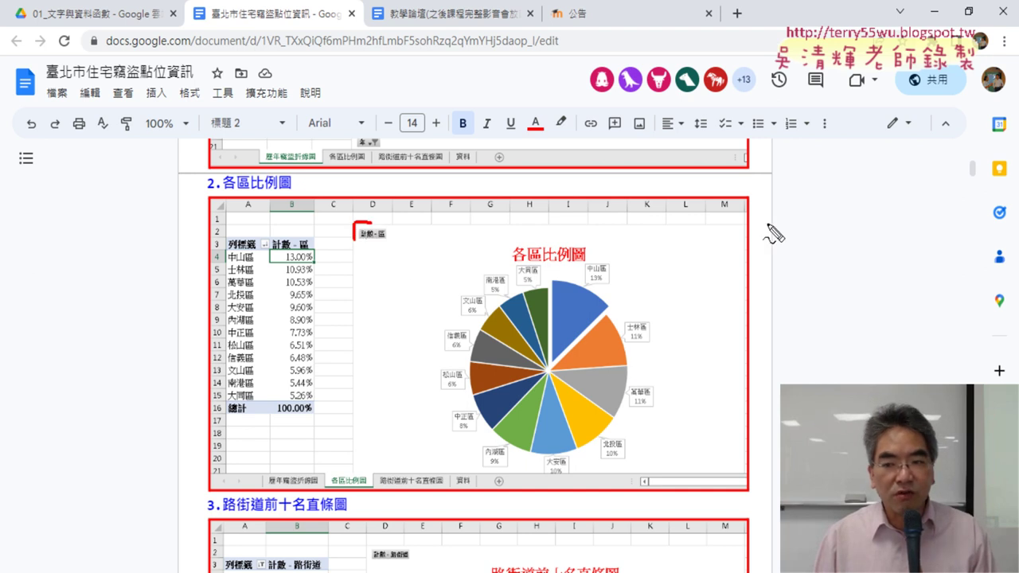
pyautogui.moveTo(746, 229); pyautogui.dragTo(745, 241)
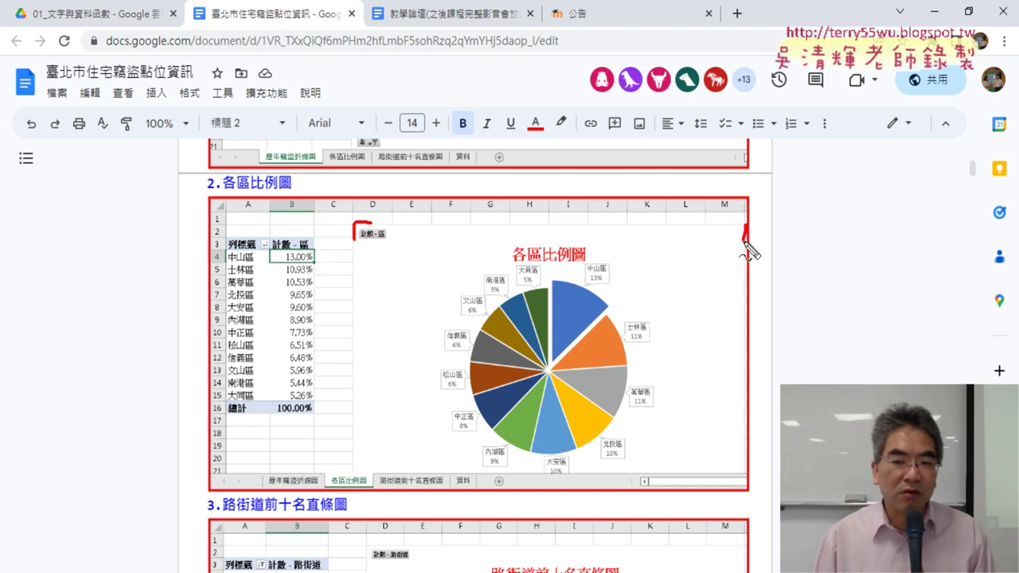
pyautogui.moveTo(369, 224)
pyautogui.mouseDown()
pyautogui.moveTo(390, 225)
pyautogui.moveTo(355, 243)
pyautogui.mouseUp()
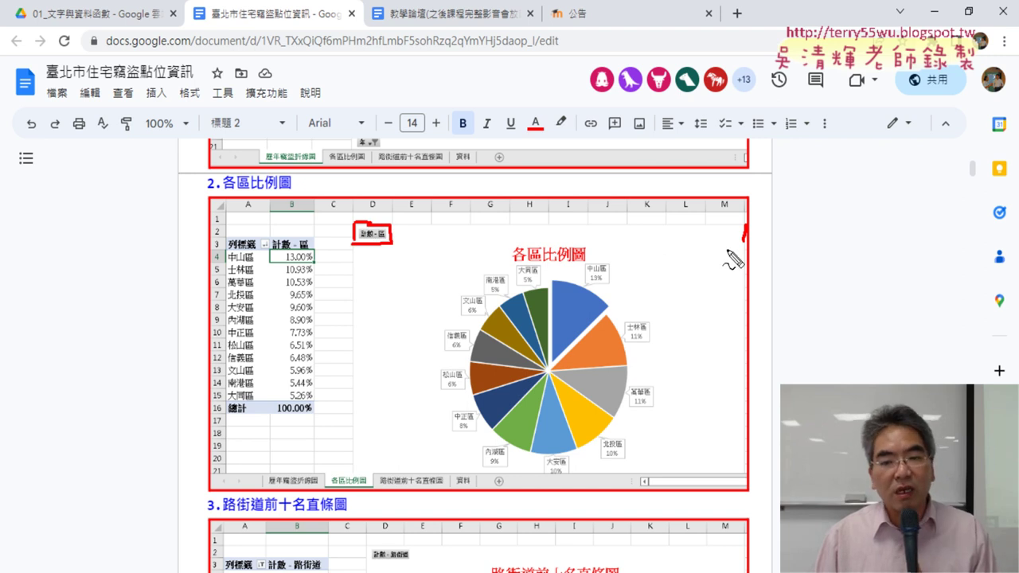
pyautogui.moveTo(344, 225); pyautogui.dragTo(404, 226)
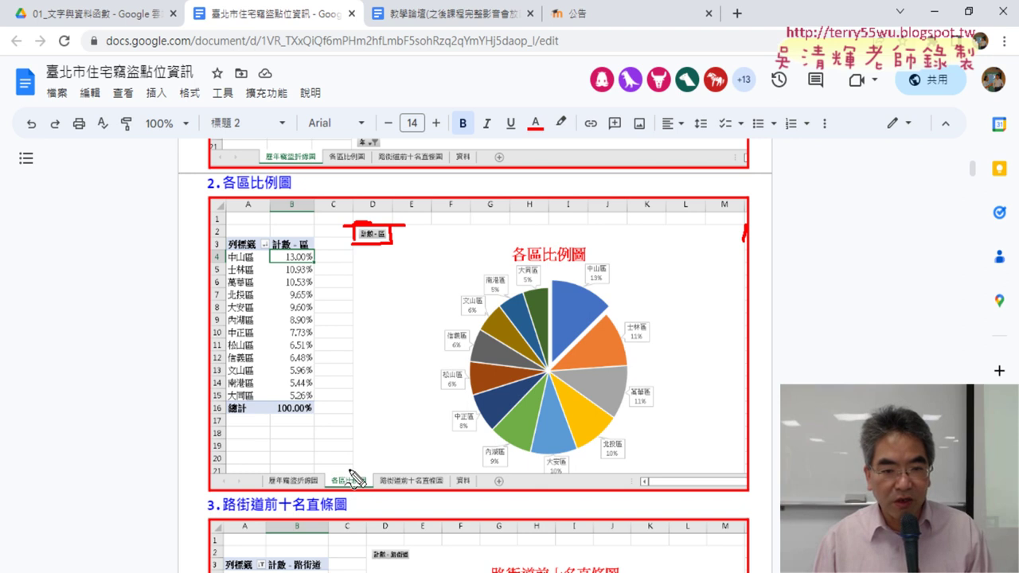
pyautogui.moveTo(354, 477); pyautogui.dragTo(378, 476)
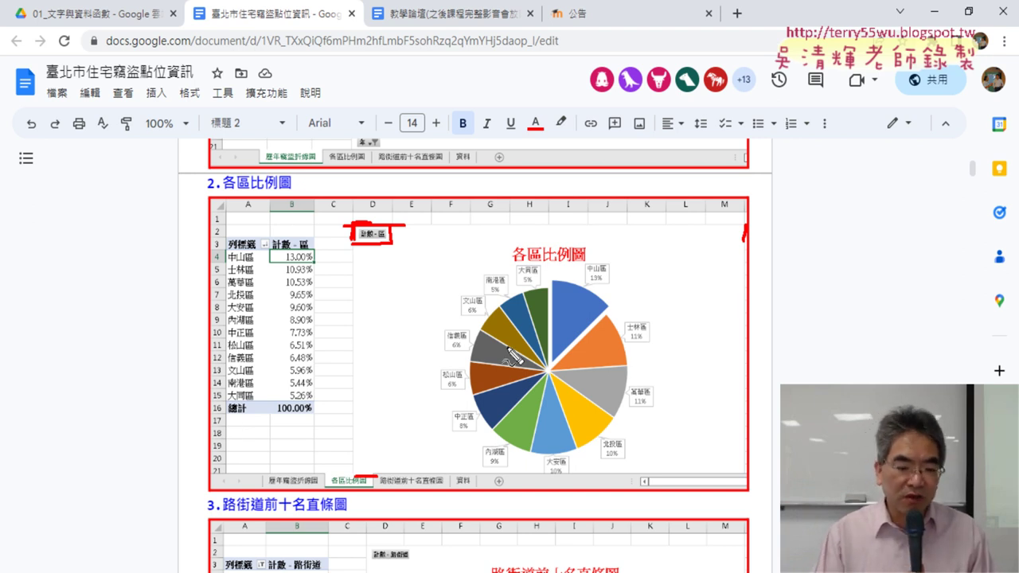
pyautogui.press('Escape')
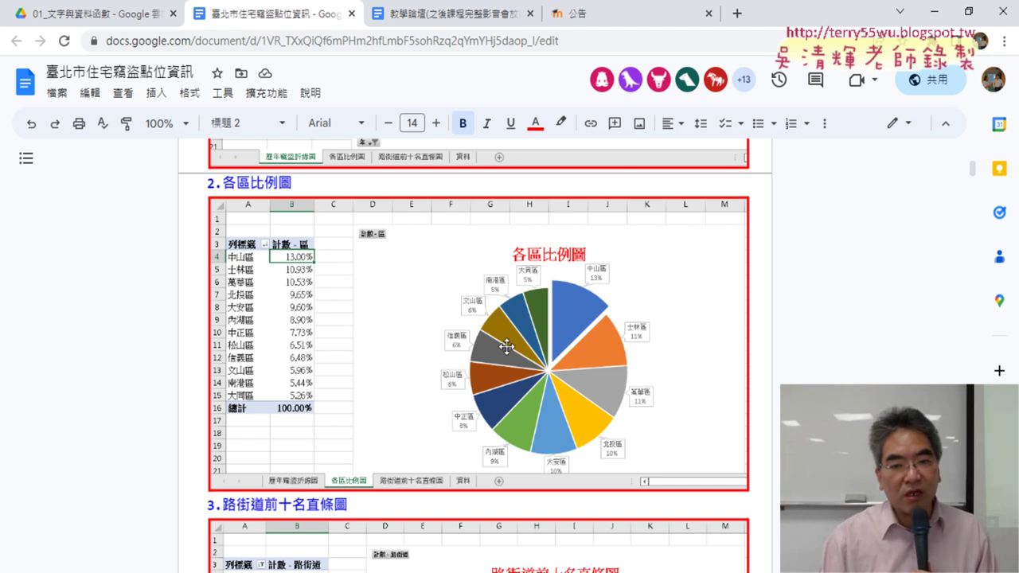
pyautogui.scroll(5, 725, 428)
pyautogui.scroll(4, 724, 429)
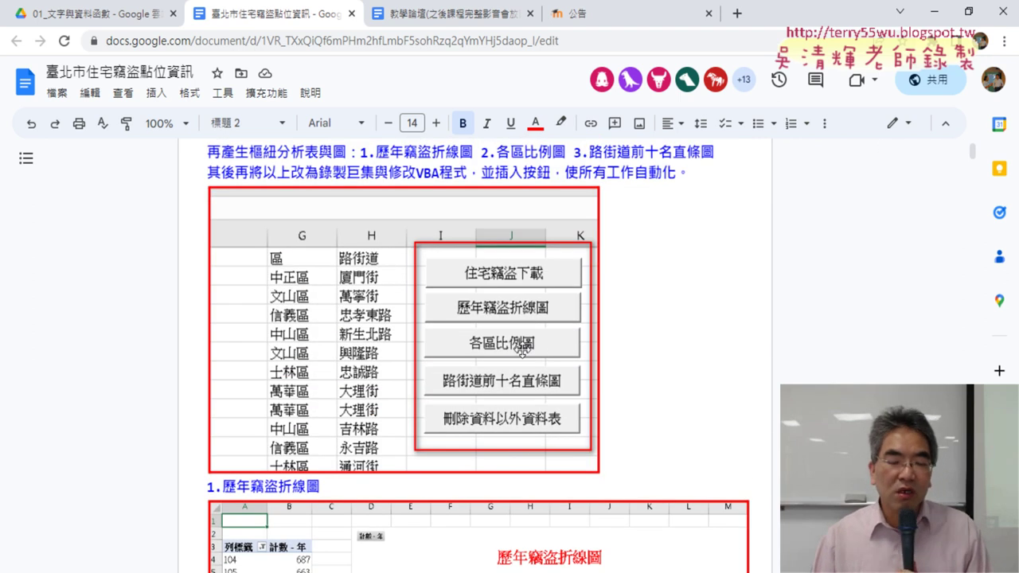
# In Excel, select cell E11 on the 資料 sheet and show the 插入 ribbon tab.
pyautogui.click(934, 11)
pyautogui.click(136, 545)
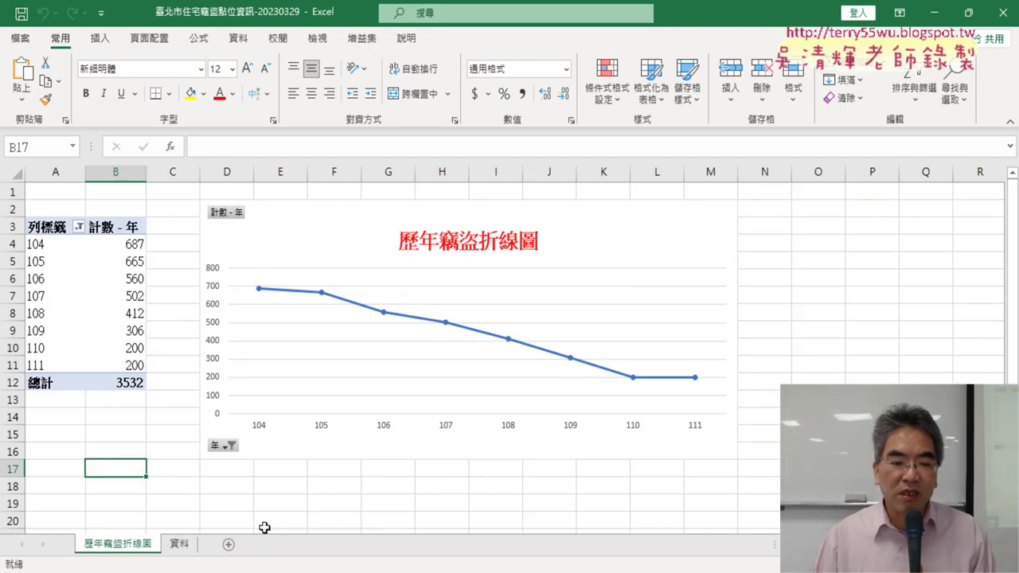
pyautogui.click(180, 545)
pyautogui.click(236, 368)
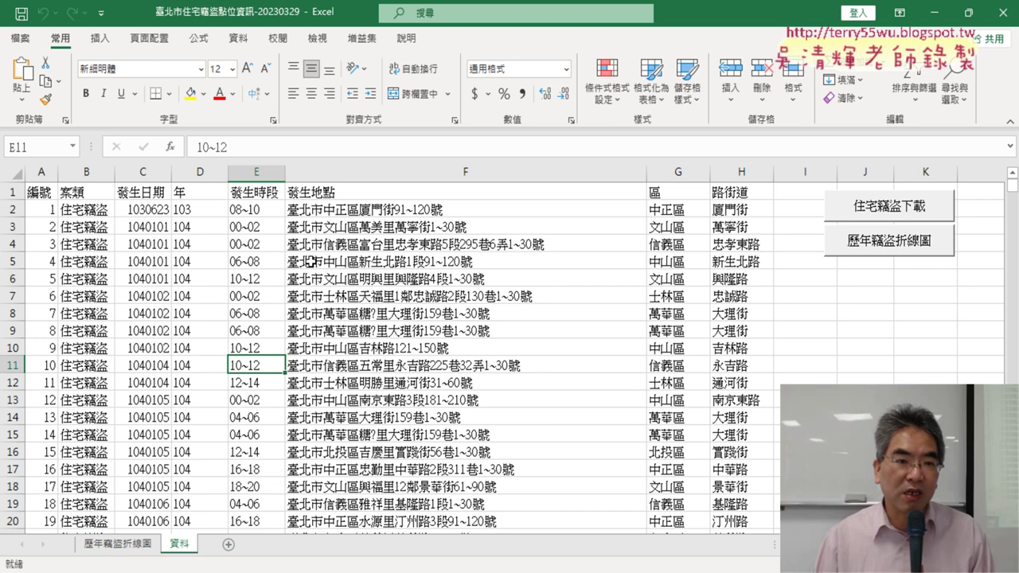
pyautogui.click(110, 41)
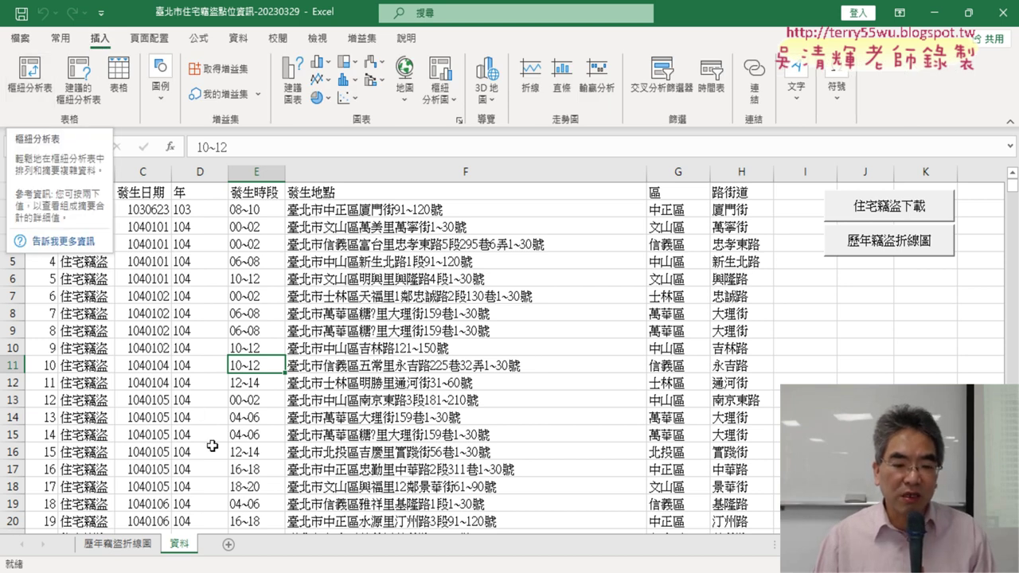
# Scroll through the Docs guide for reference, then return to Excel.
pyautogui.hotkey('alt', 'Tab')
pyautogui.scroll(-4, 326, 391)
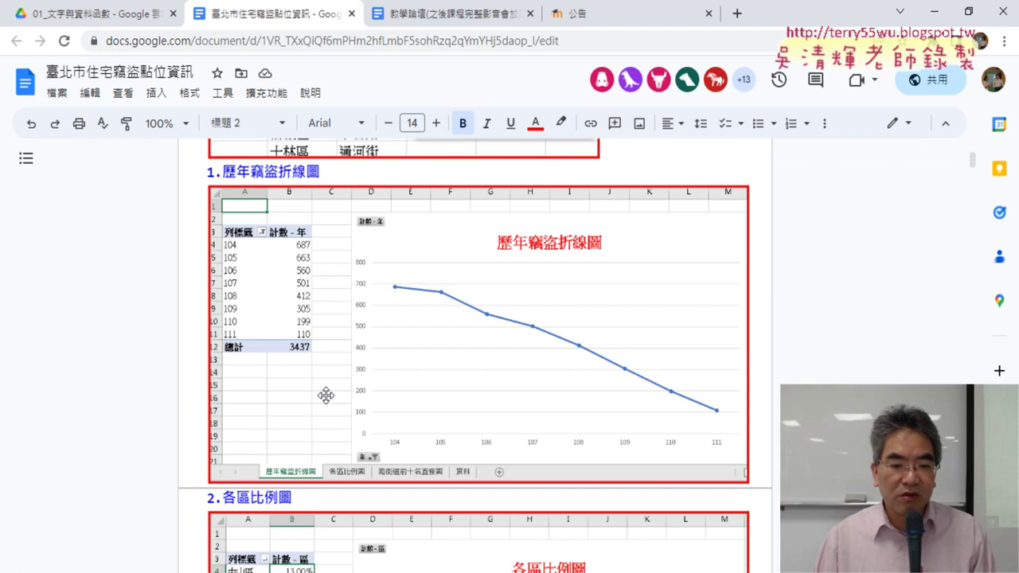
pyautogui.scroll(-5, 326, 391)
pyautogui.scroll(-2, 325, 391)
pyautogui.scroll(2, 189, 312)
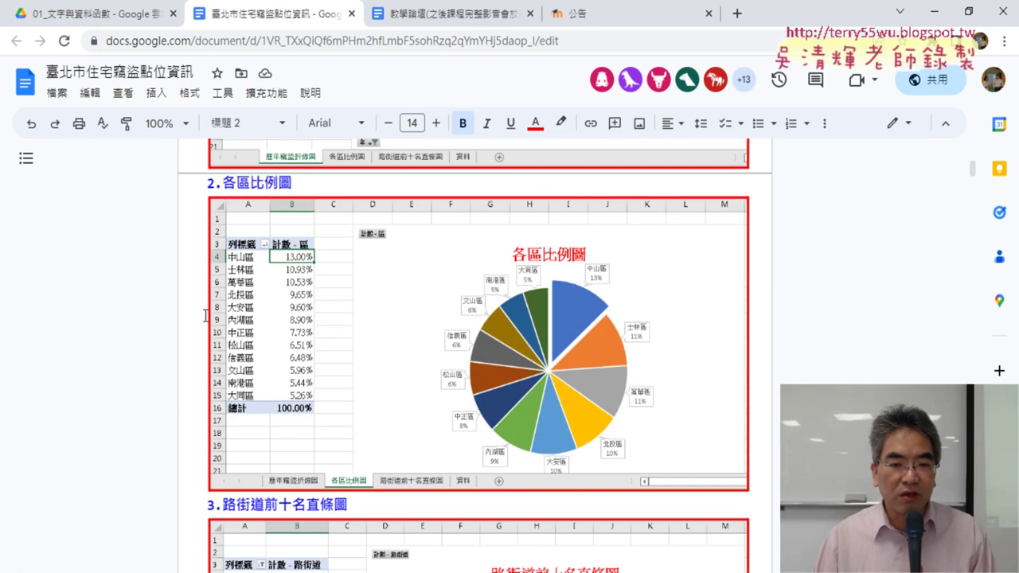
pyautogui.click(935, 13)
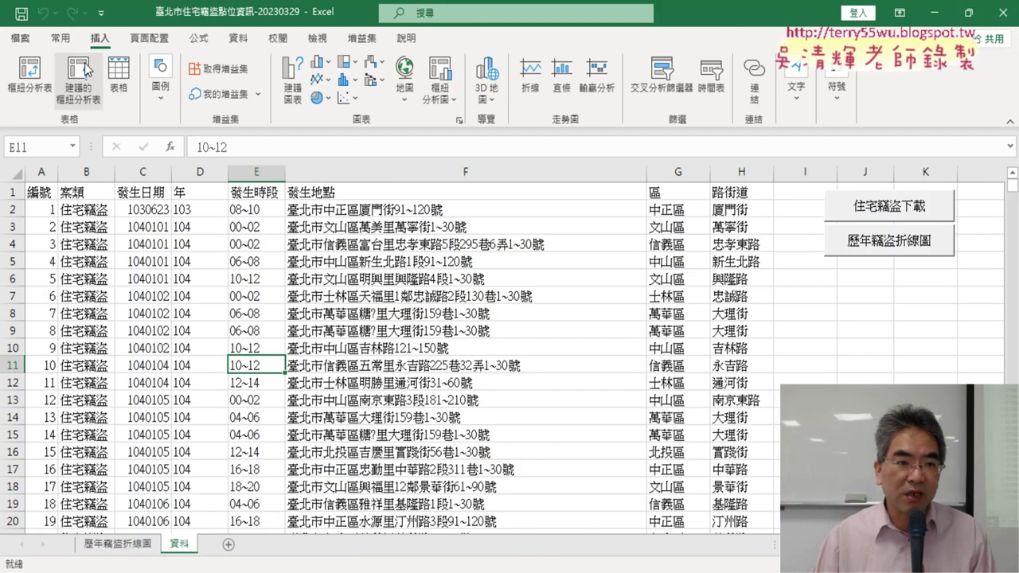
# Insert a pivot table from 資料!$A$1:$H$3569 on a new worksheet and add the 區 field.
pyautogui.click(30, 77)
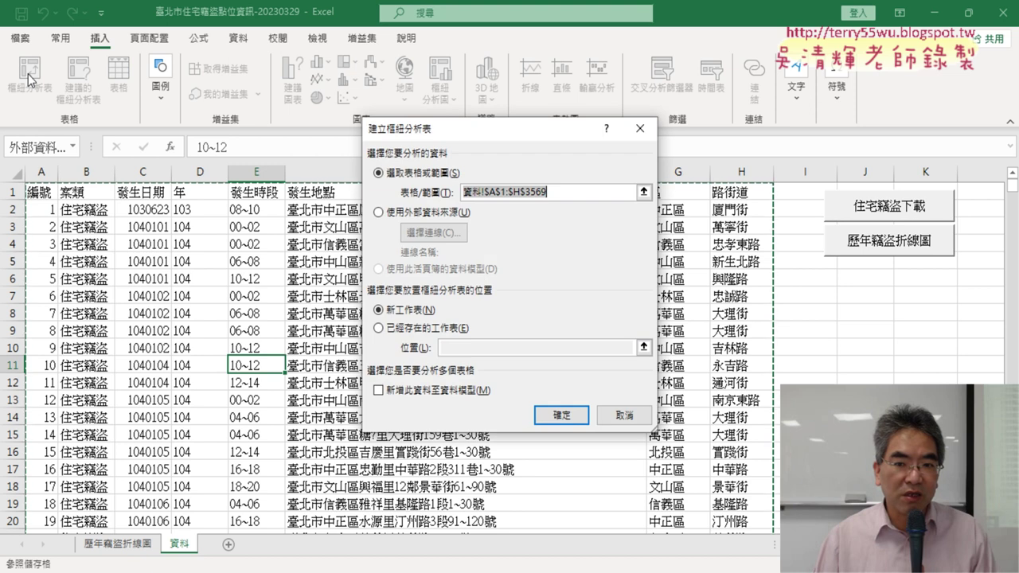
pyautogui.click(554, 414)
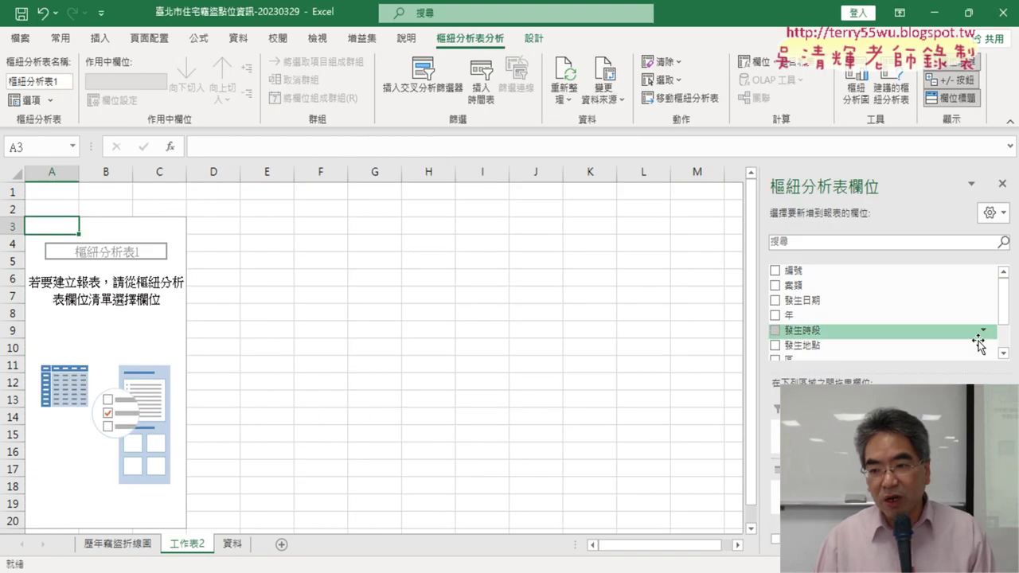
pyautogui.scroll(-1, 978, 342)
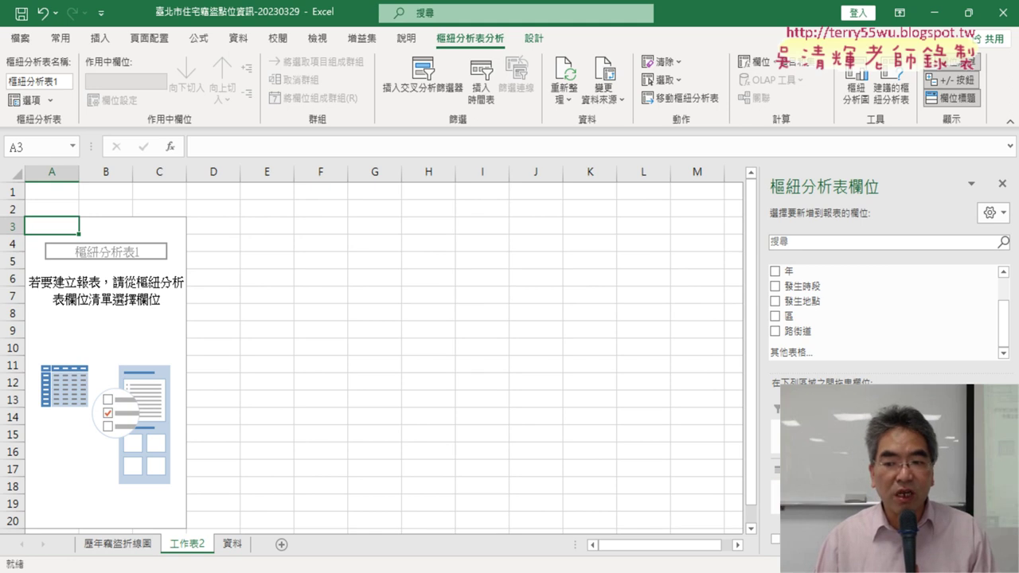
pyautogui.click(776, 316)
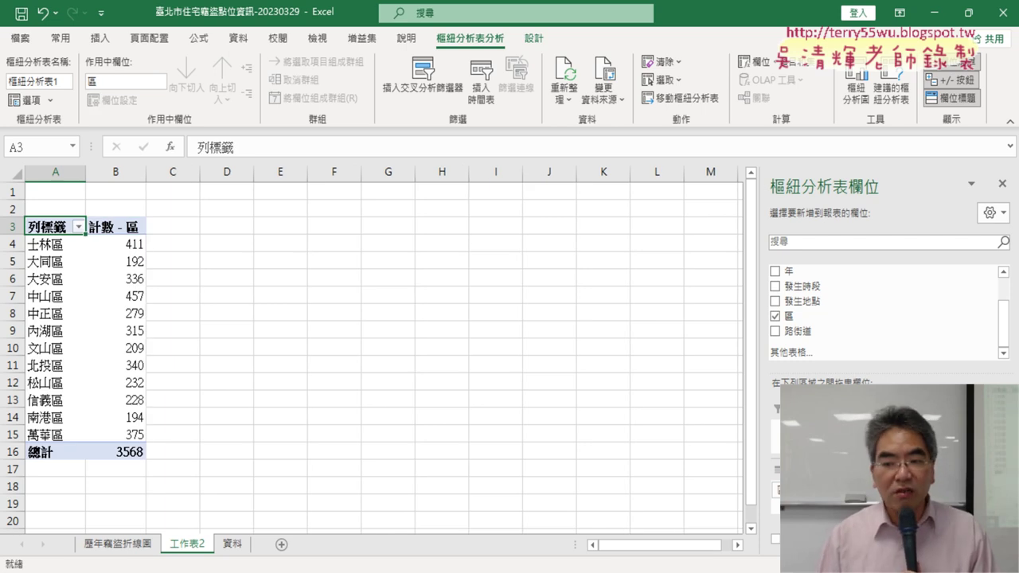
# Sort the pivot's district counts from largest to smallest, checking the guide's pie chart example.
pyautogui.click(122, 245)
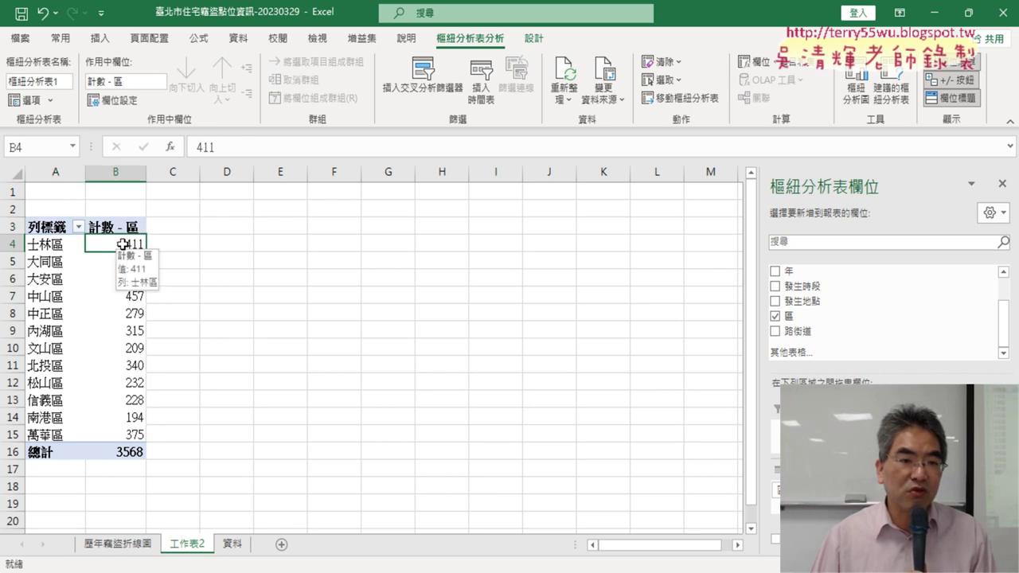
pyautogui.click(240, 39)
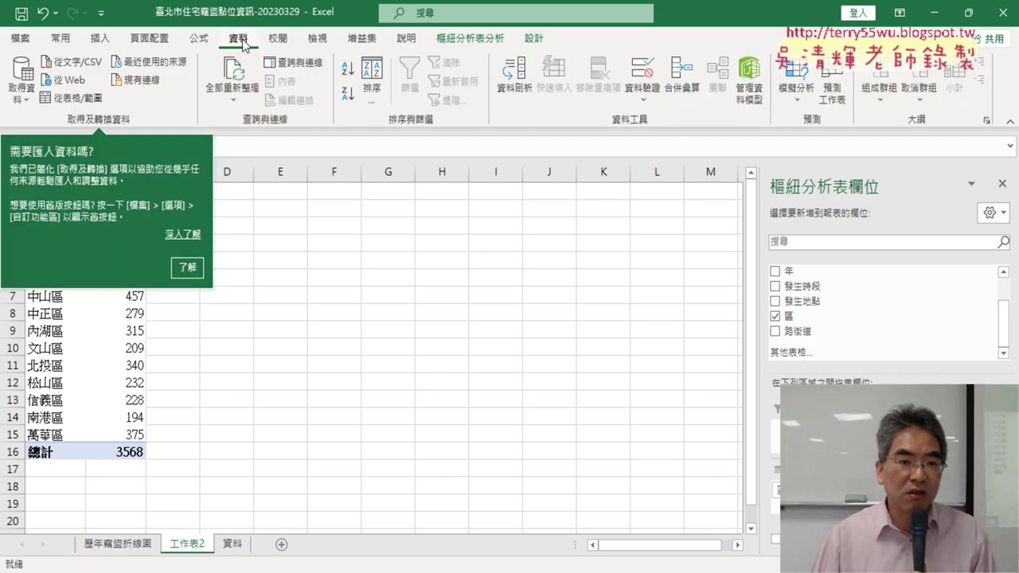
pyautogui.click(347, 95)
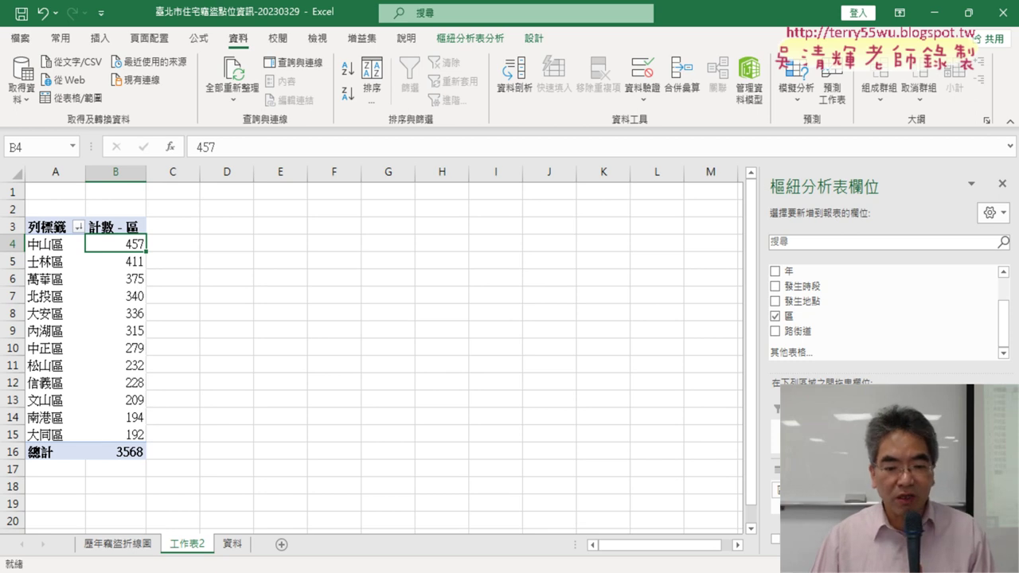
pyautogui.hotkey('alt', 'Tab')
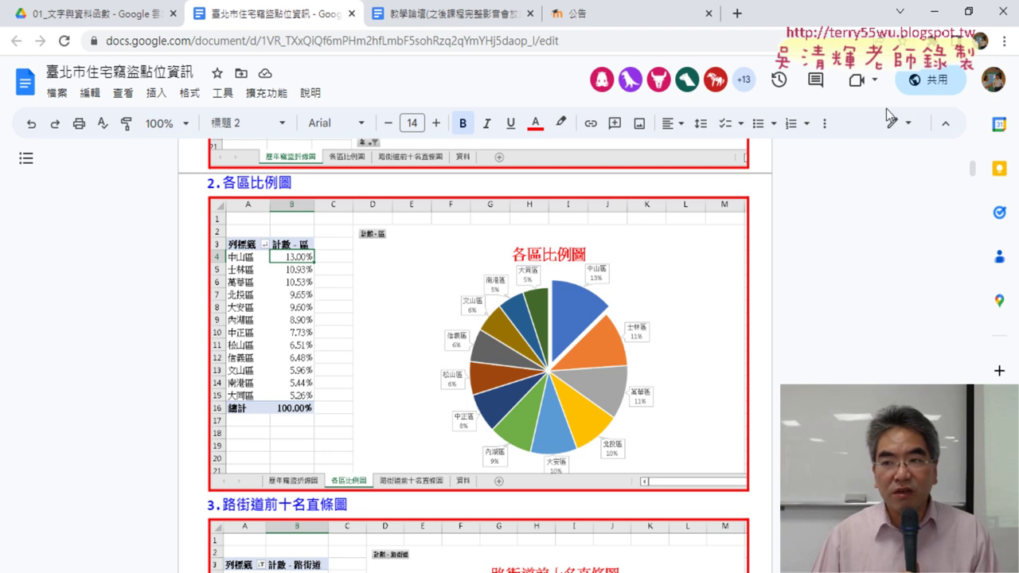
pyautogui.click(935, 12)
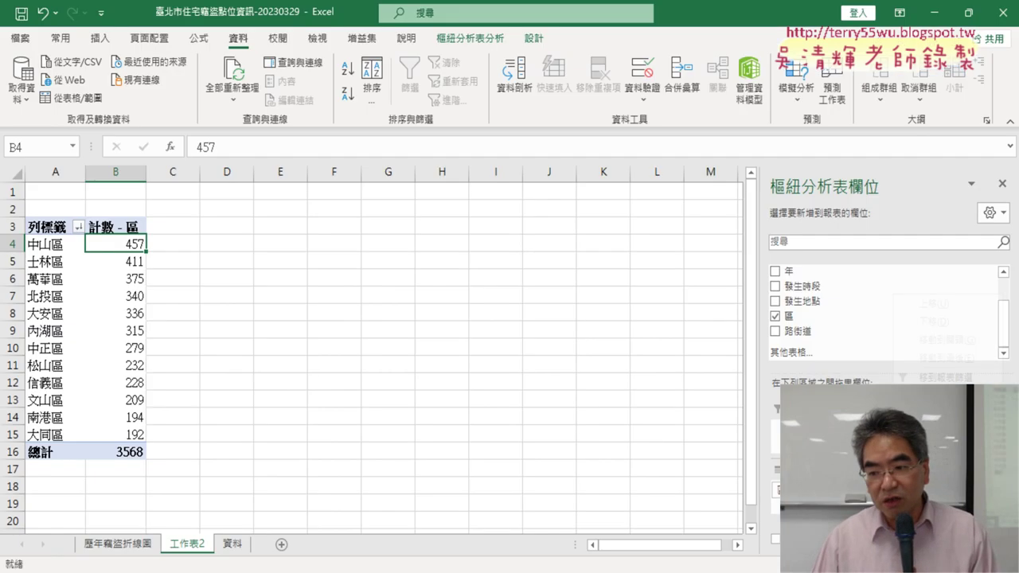
# Set the count field's Value Field Settings to show values as % of Grand Total.
pyautogui.click(940, 469)
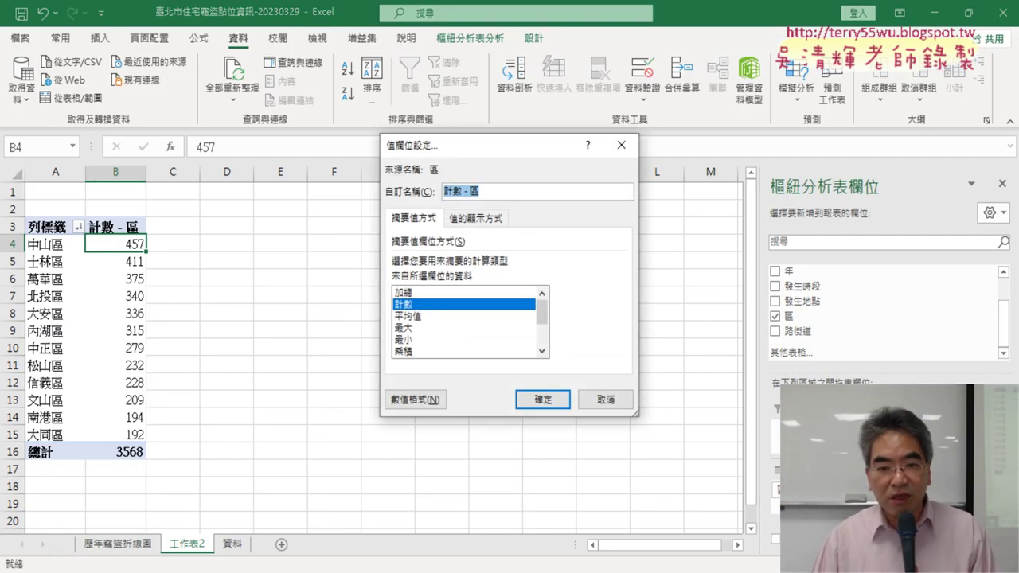
pyautogui.click(476, 220)
pyautogui.click(470, 266)
pyautogui.click(414, 219)
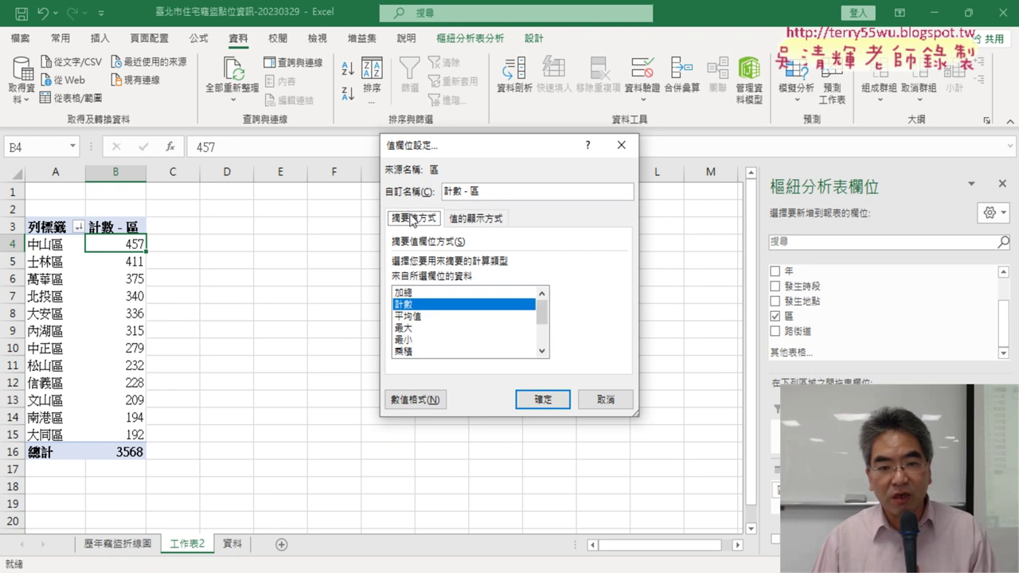
pyautogui.click(472, 220)
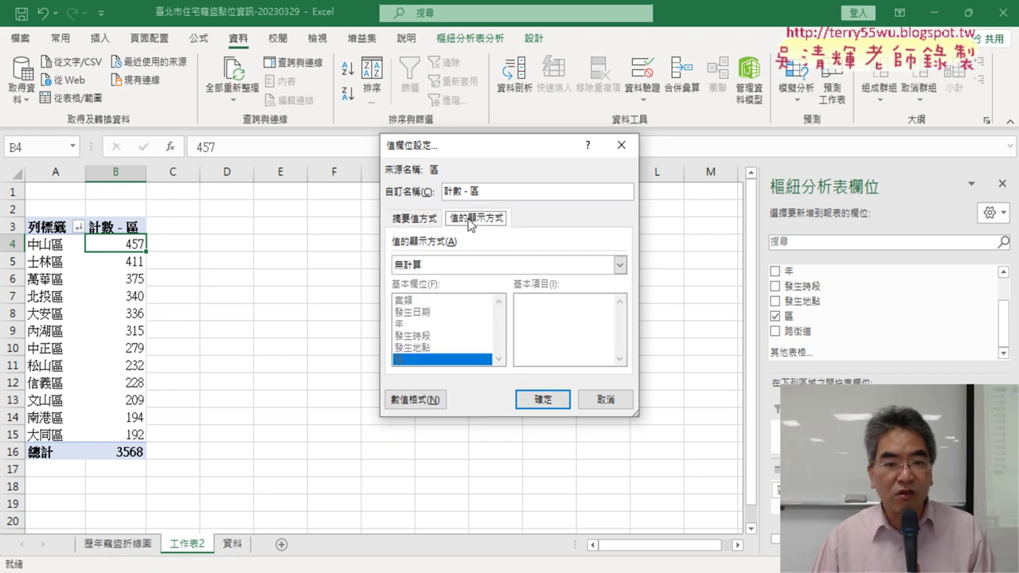
pyautogui.click(470, 266)
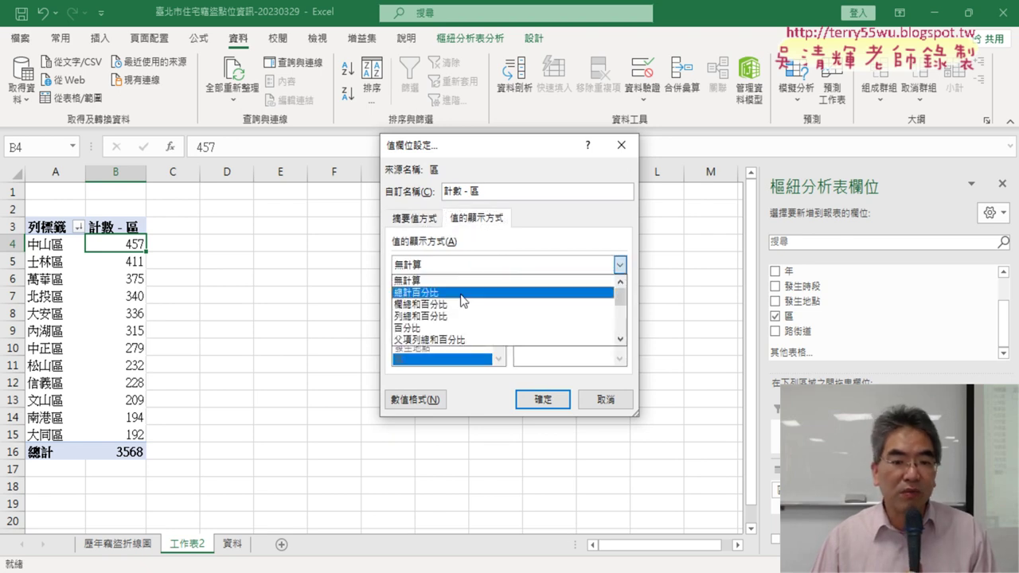
pyautogui.click(460, 294)
pyautogui.click(546, 398)
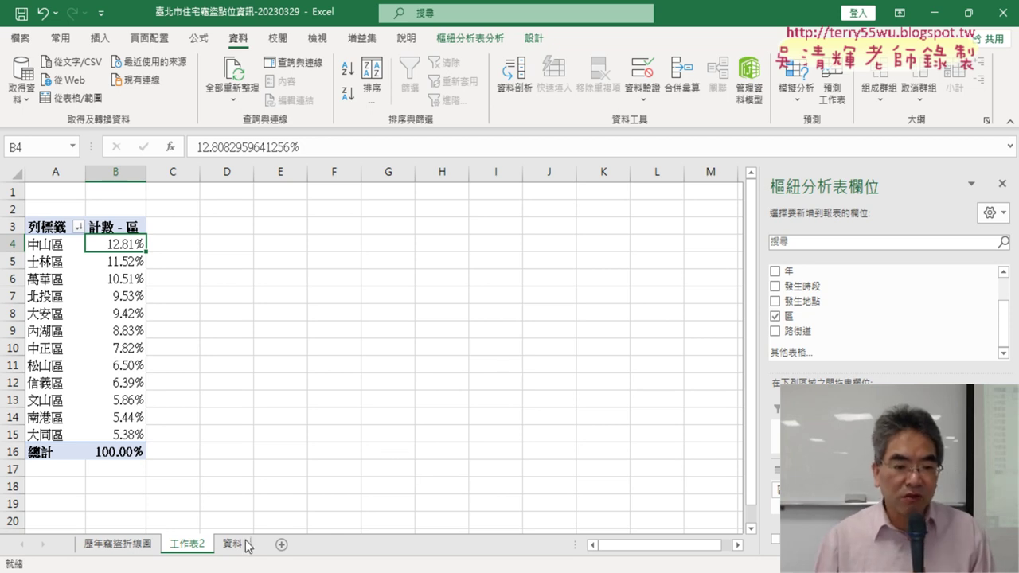
# Delete sheet 工作表2 and confirm the deletion.
pyautogui.rightClick(194, 550)
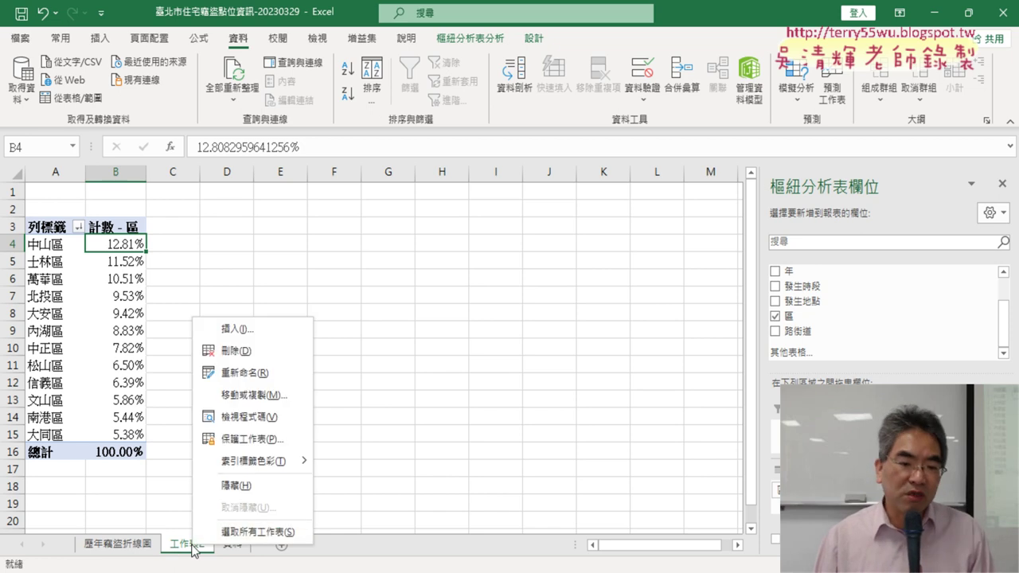
pyautogui.click(239, 347)
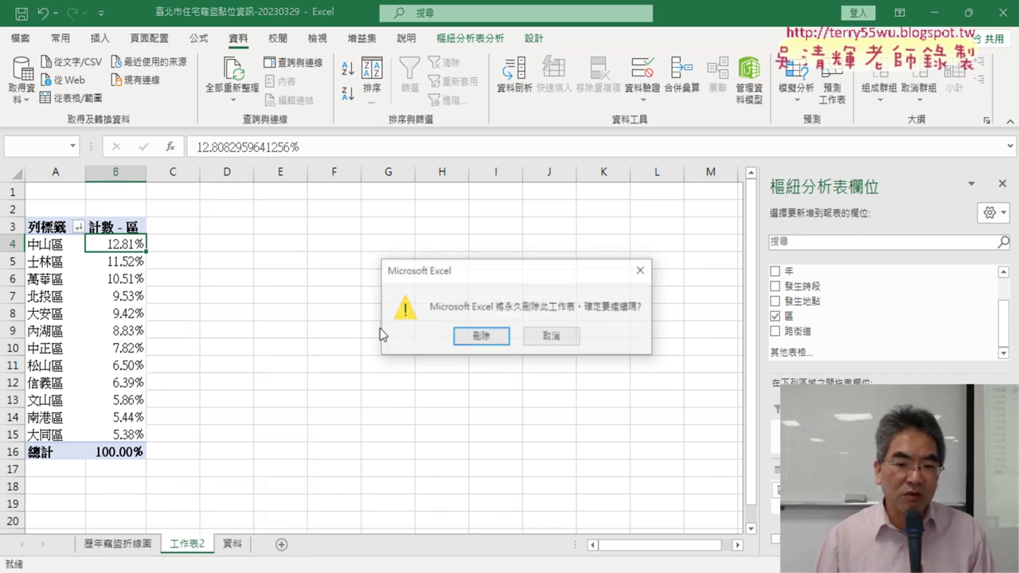
pyautogui.click(501, 339)
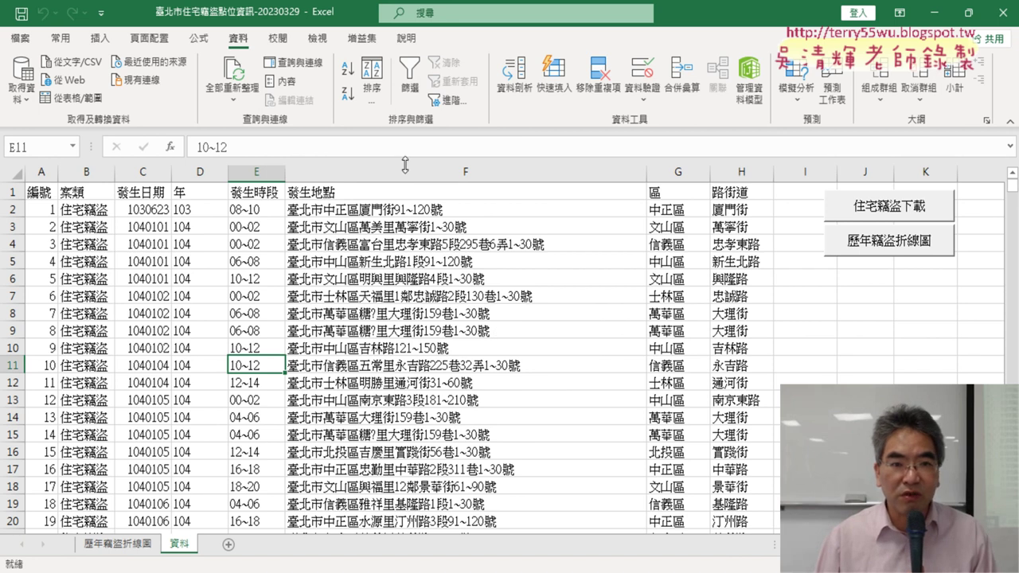
# Enable the Developer ribbon tab in Options > Customize Ribbon and open the Record Macro dialog.
pyautogui.click(101, 12)
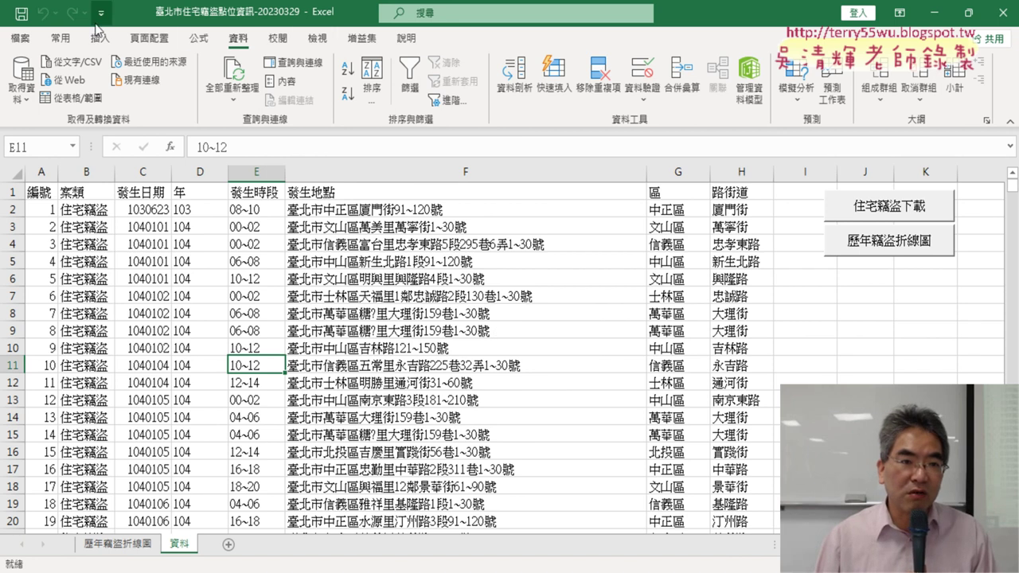
pyautogui.click(128, 321)
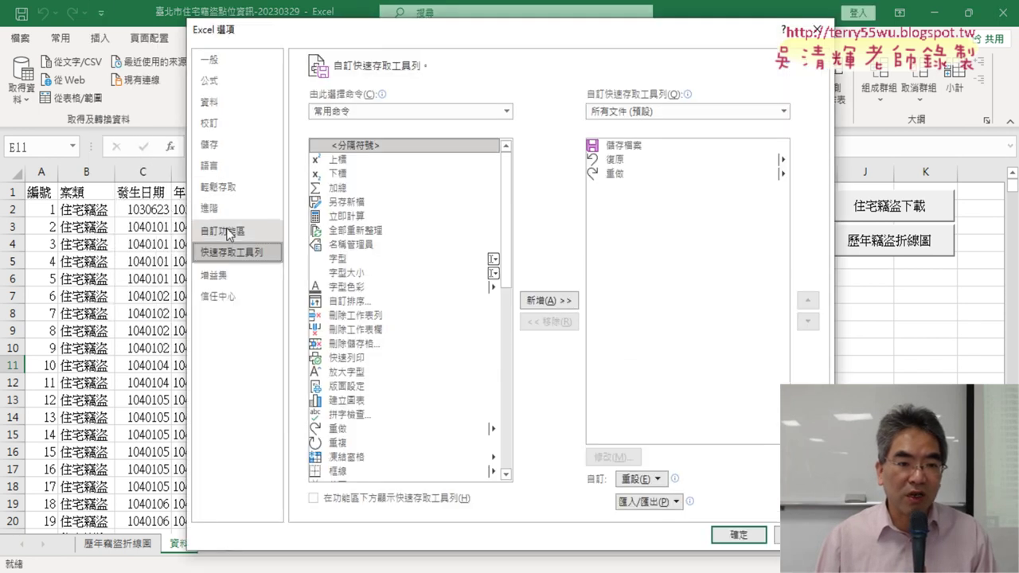
pyautogui.click(231, 230)
pyautogui.click(579, 367)
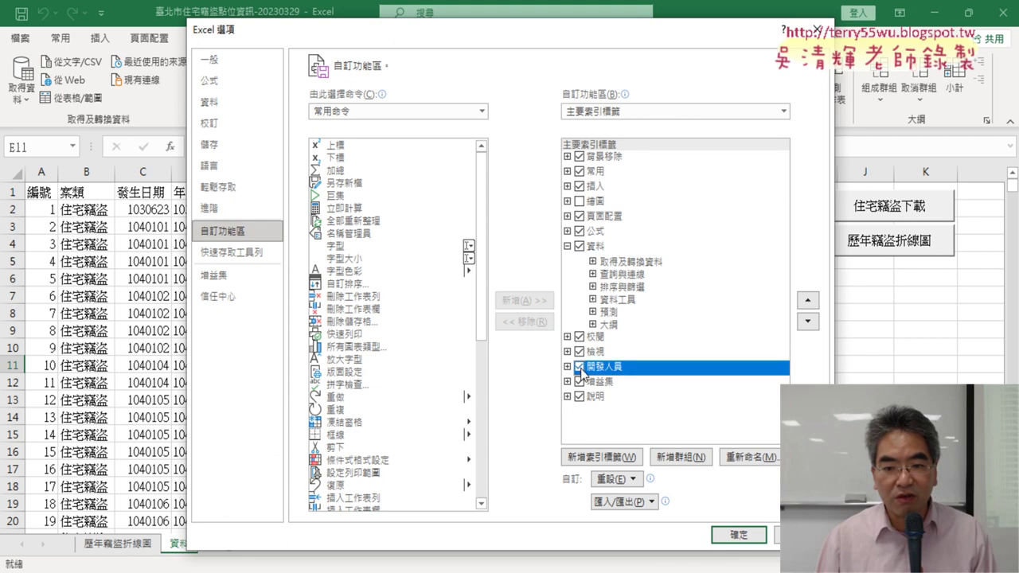
pyautogui.click(712, 536)
pyautogui.click(366, 38)
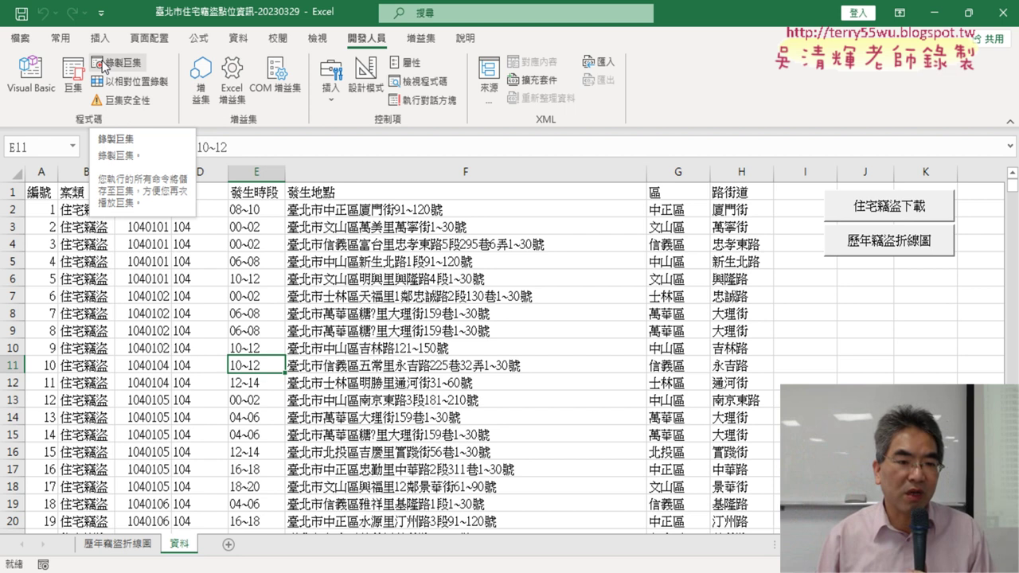
pyautogui.click(104, 67)
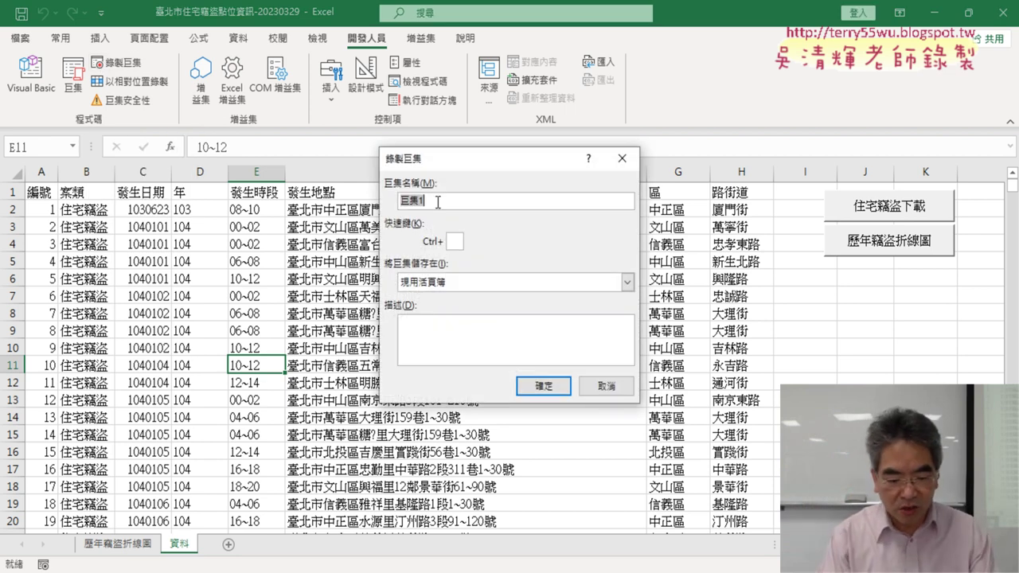
# Start recording macro 各區比例圖, then insert a blank pivot table of the 資料 data on a new worksheet.
pyautogui.write('刪条')
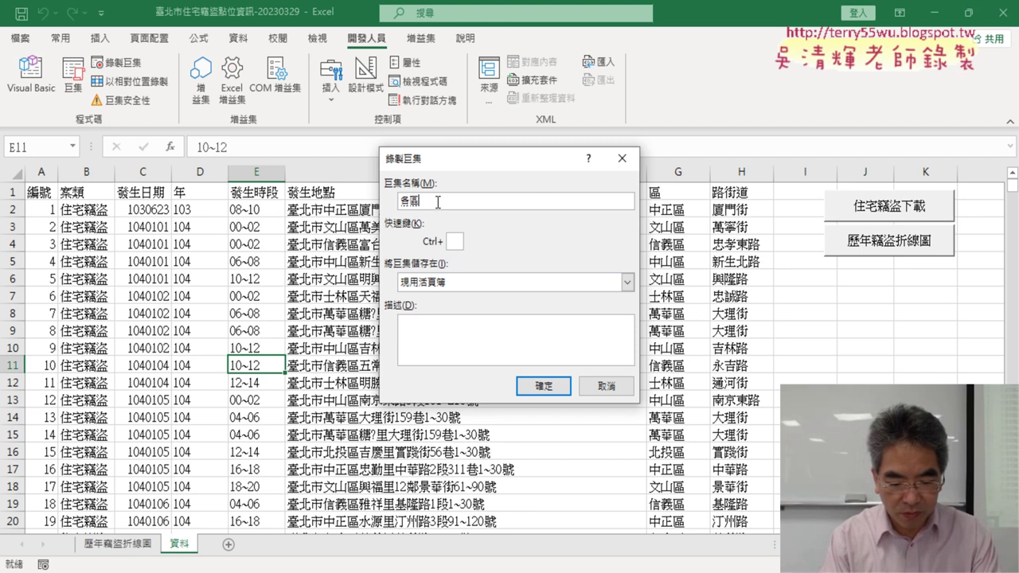
pyautogui.write('圖')
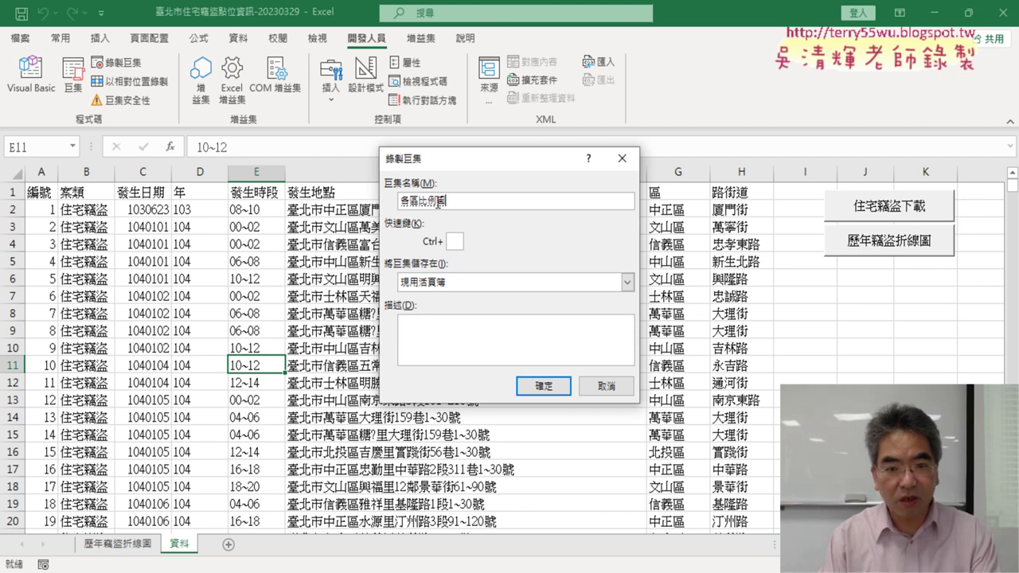
pyautogui.click(546, 387)
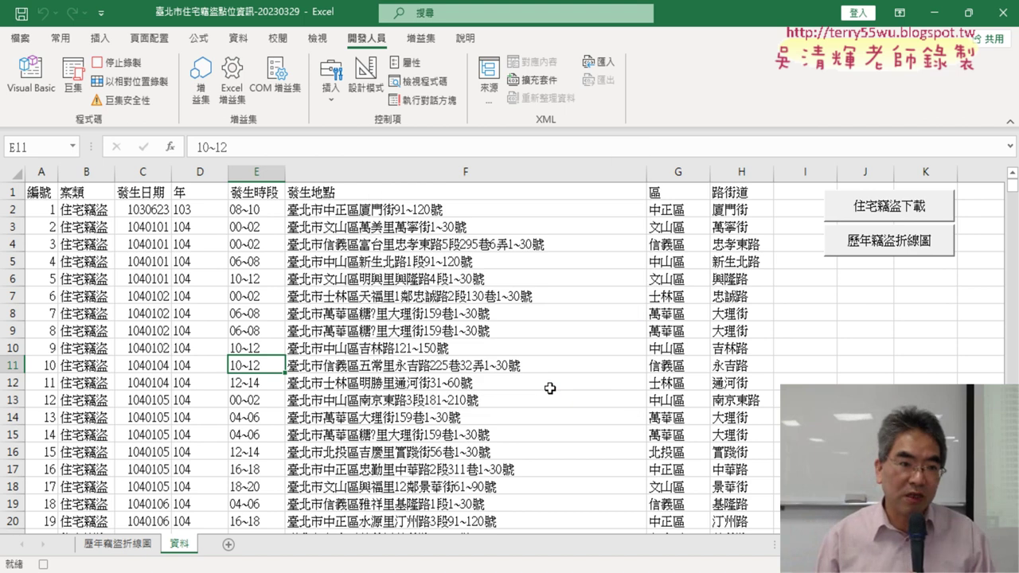
pyautogui.click(108, 42)
pyautogui.click(30, 77)
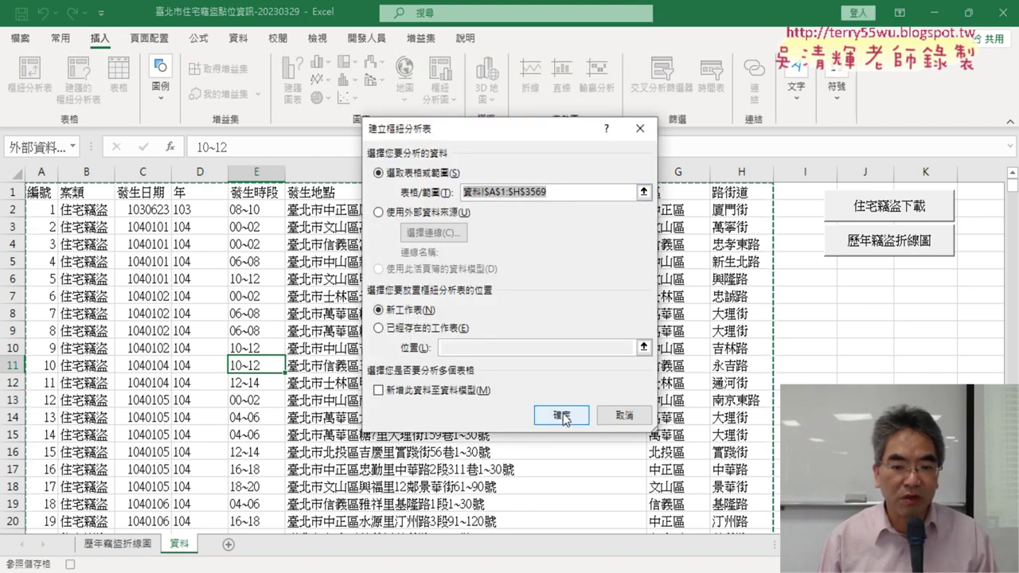
pyautogui.click(563, 411)
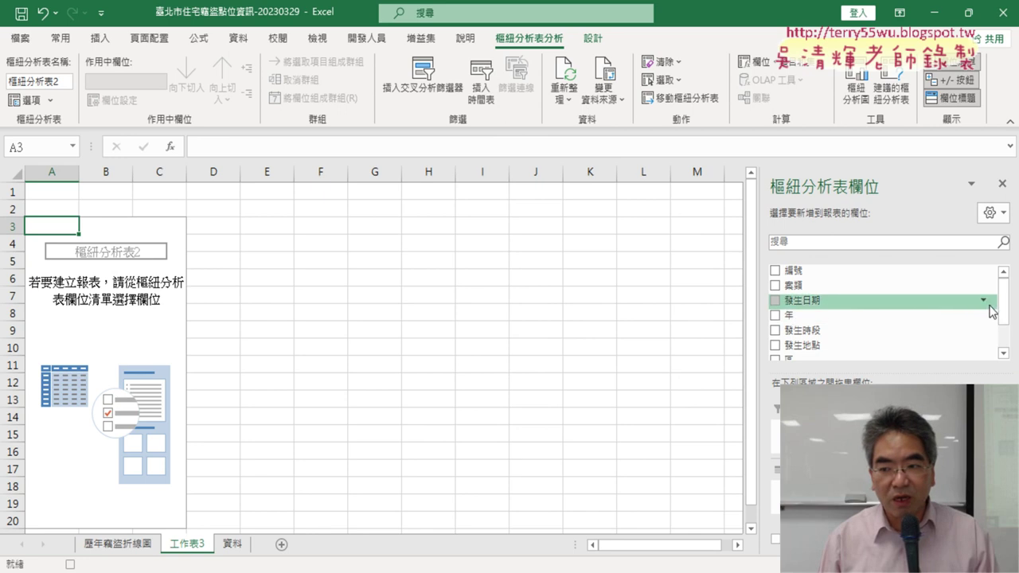
# Add 區 as the pivot's row field and sort the district counts largest to smallest.
pyautogui.scroll(-1, 800, 311)
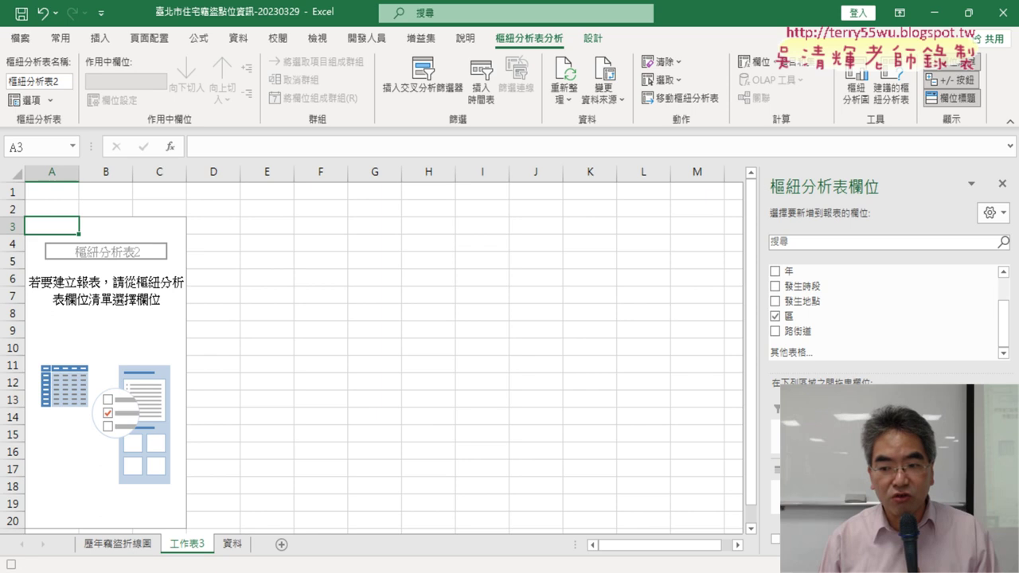
pyautogui.click(775, 316)
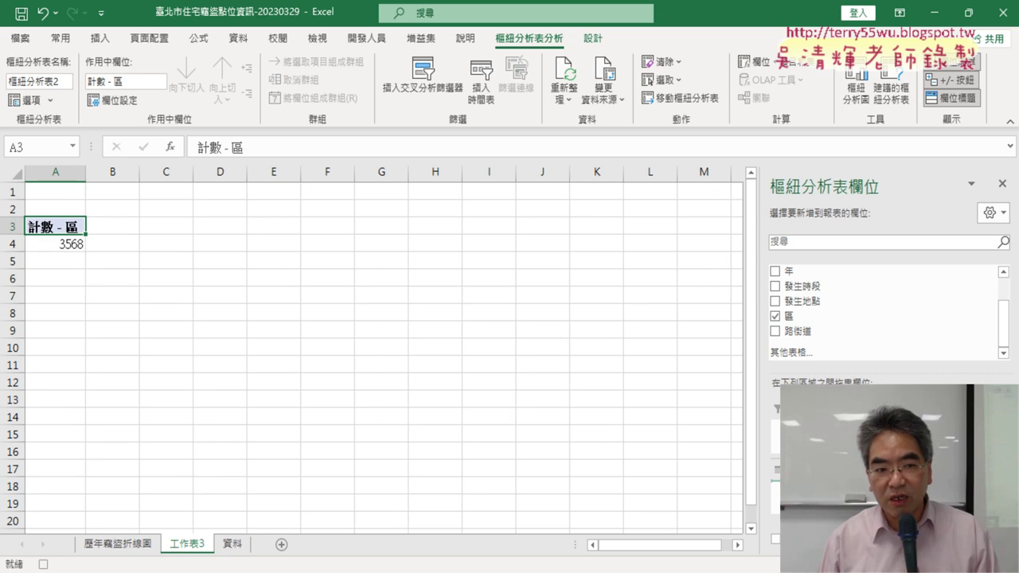
pyautogui.moveTo(791, 316); pyautogui.dragTo(820, 478)
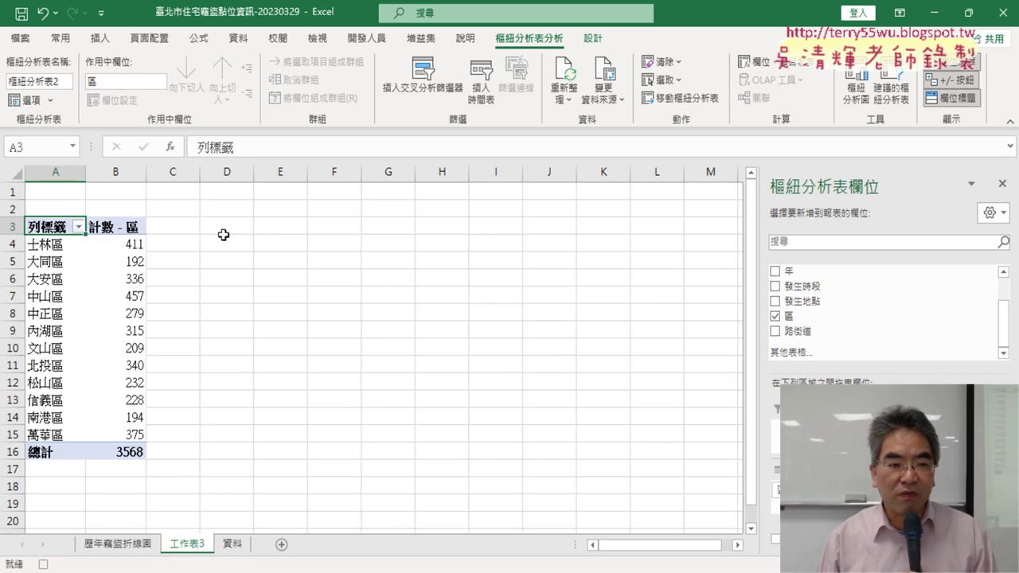
pyautogui.moveTo(122, 246)
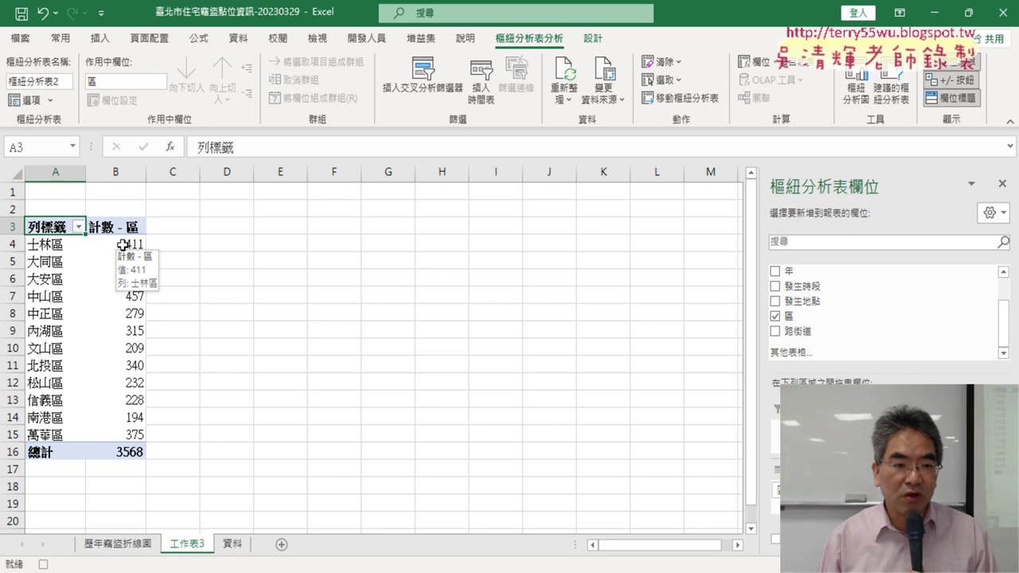
pyautogui.click(122, 244)
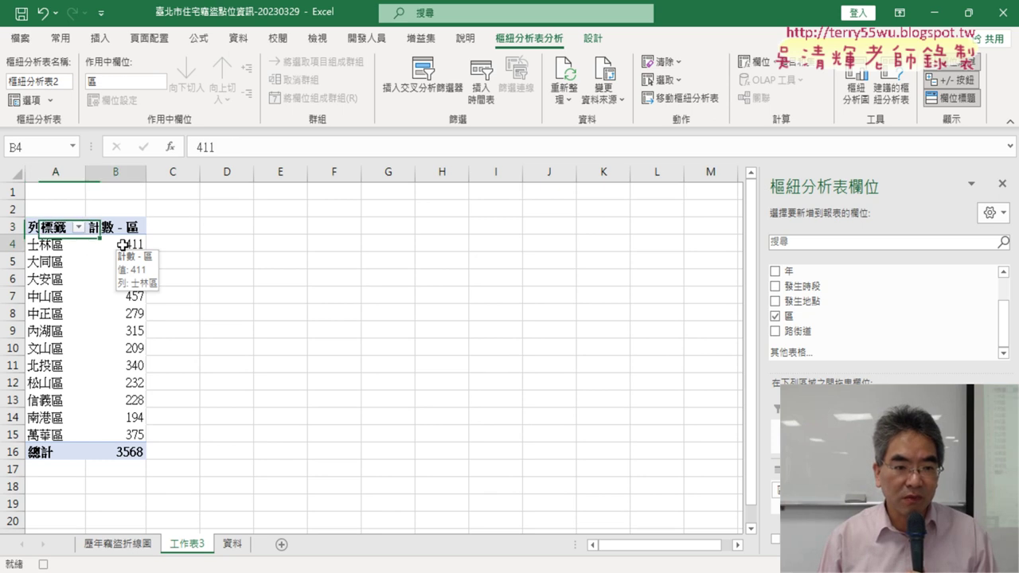
pyautogui.click(247, 44)
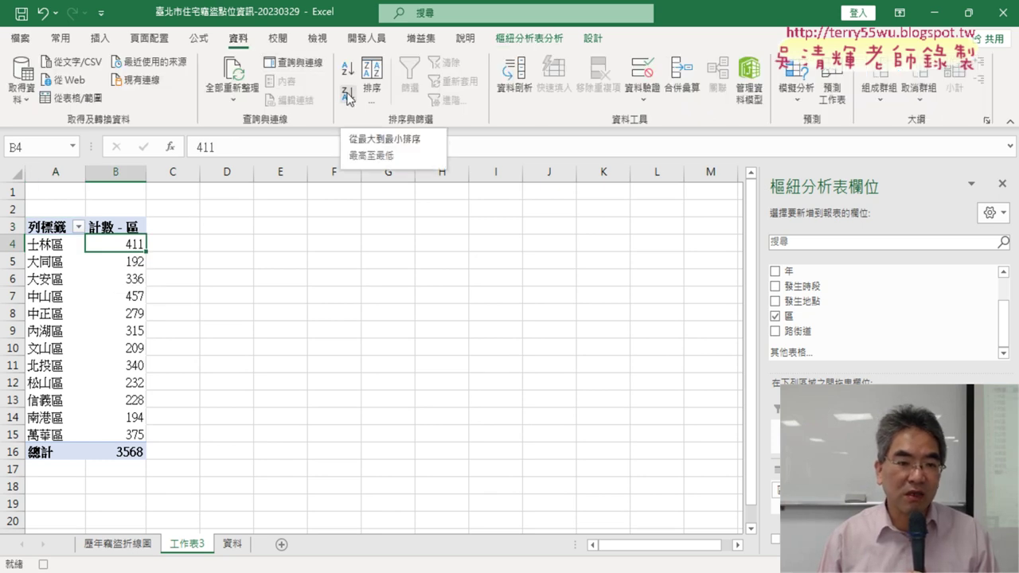
pyautogui.click(348, 95)
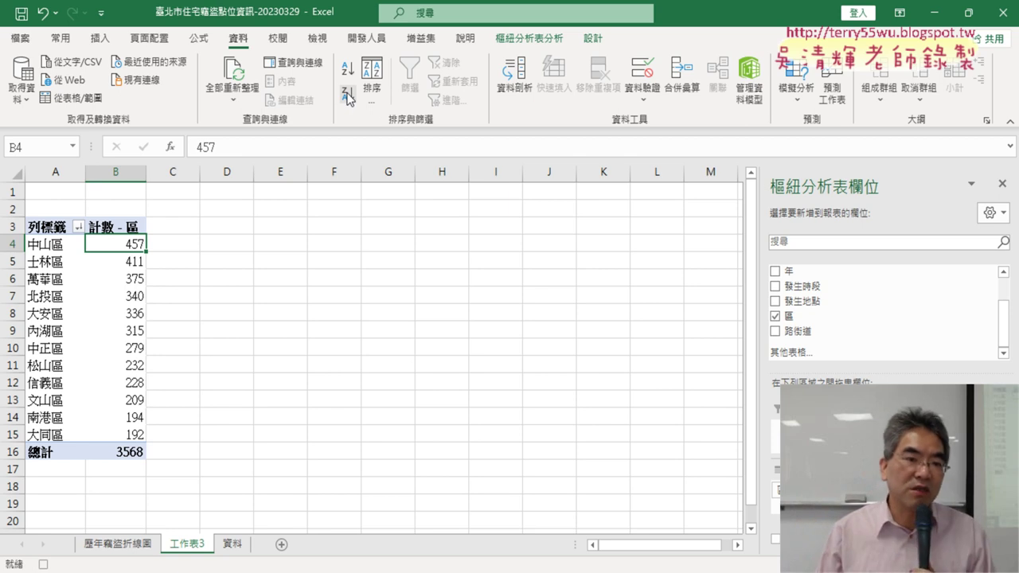
# Stop the macro recording and open the Macros list.
pyautogui.click(366, 37)
pyautogui.click(116, 64)
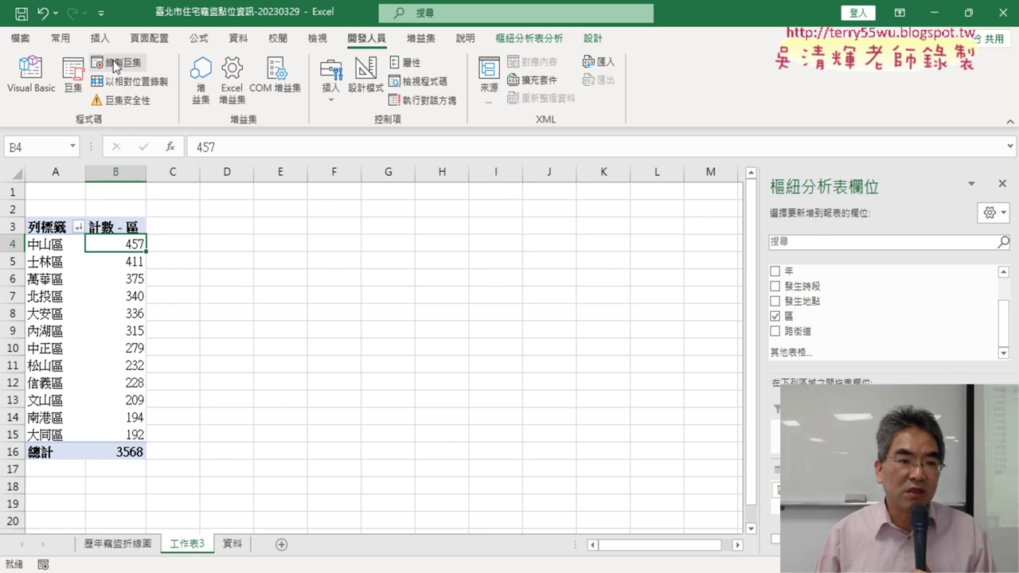
pyautogui.click(80, 96)
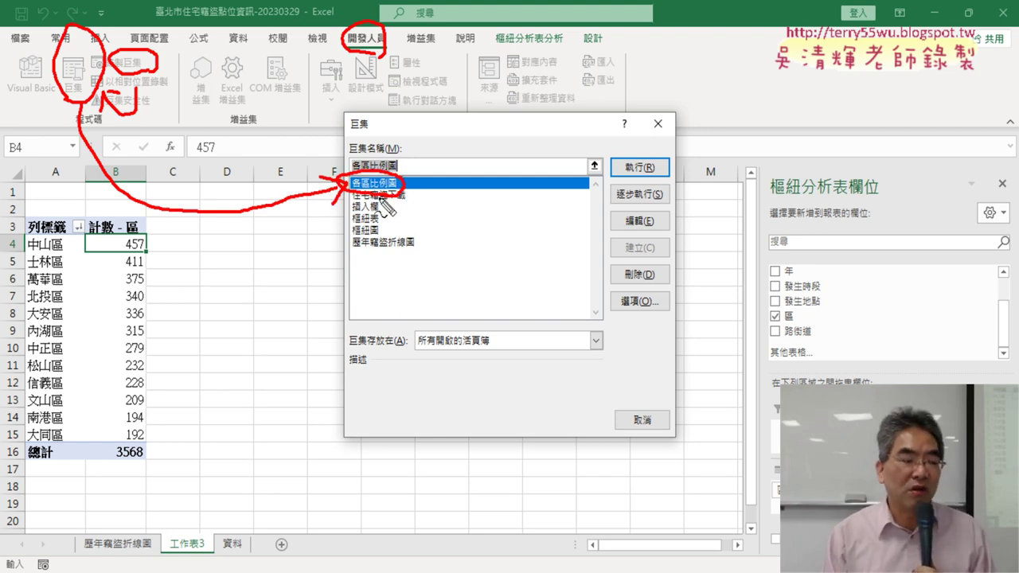
# Open the recorded 各區比例圖 macro in the Visual Basic editor via Edit.
pyautogui.press('Escape')
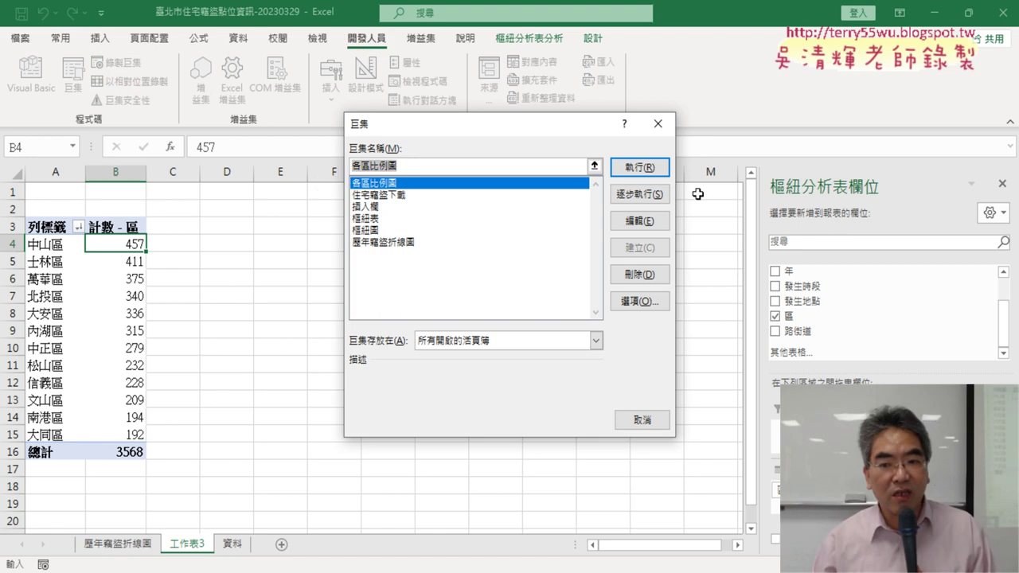
pyautogui.click(638, 220)
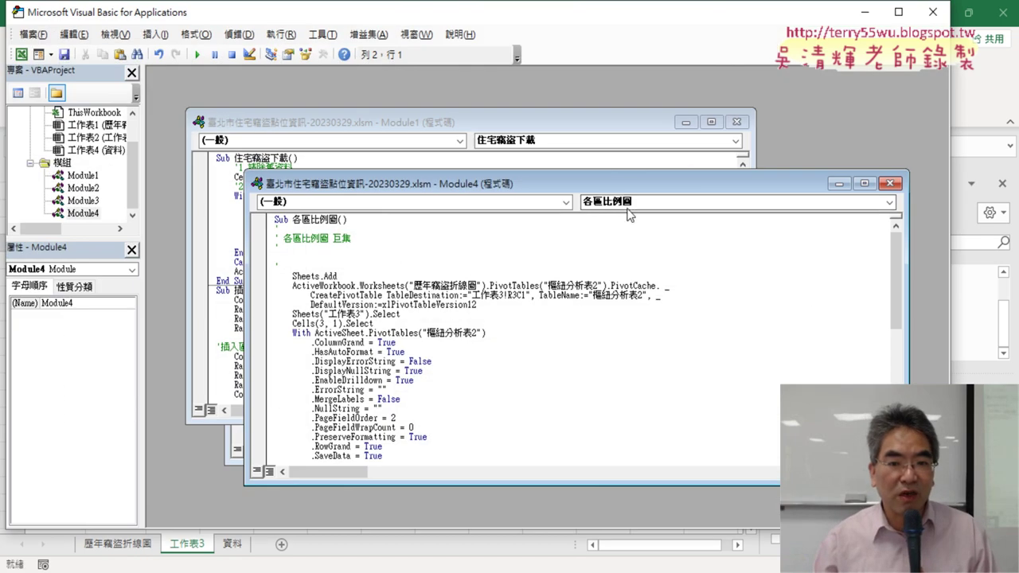
# Set the Module4 code font size to 12 and delete the recorded comment lines under Sub 各區比例圖.
pyautogui.doubleClick(609, 183)
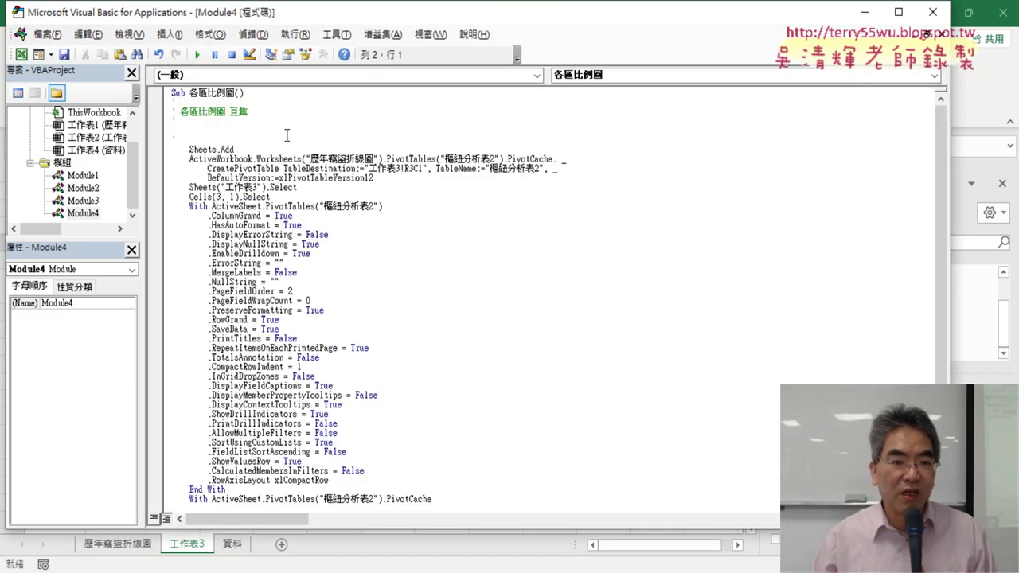
pyautogui.click(336, 34)
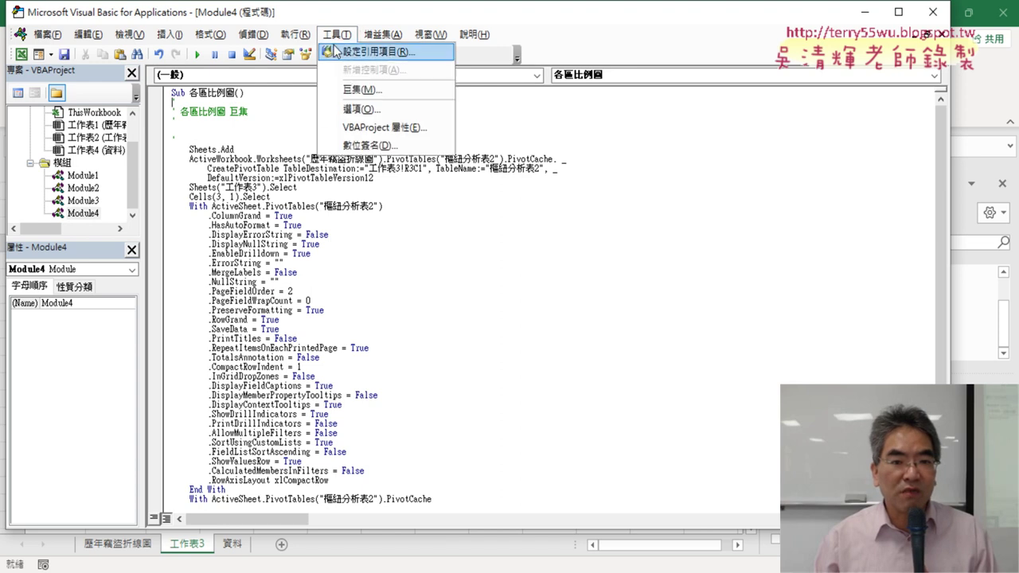
pyautogui.click(360, 110)
pyautogui.click(434, 144)
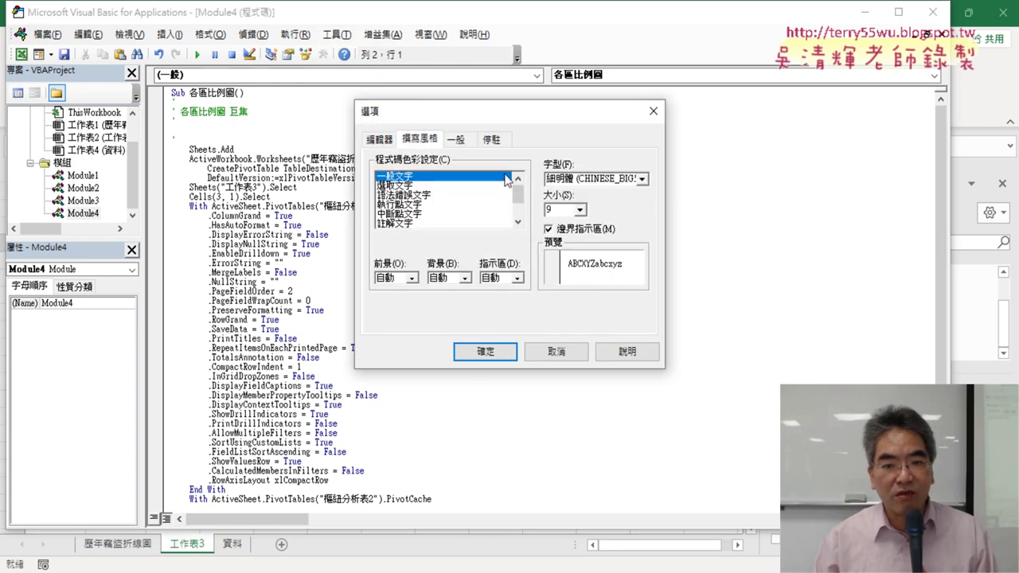
pyautogui.click(580, 210)
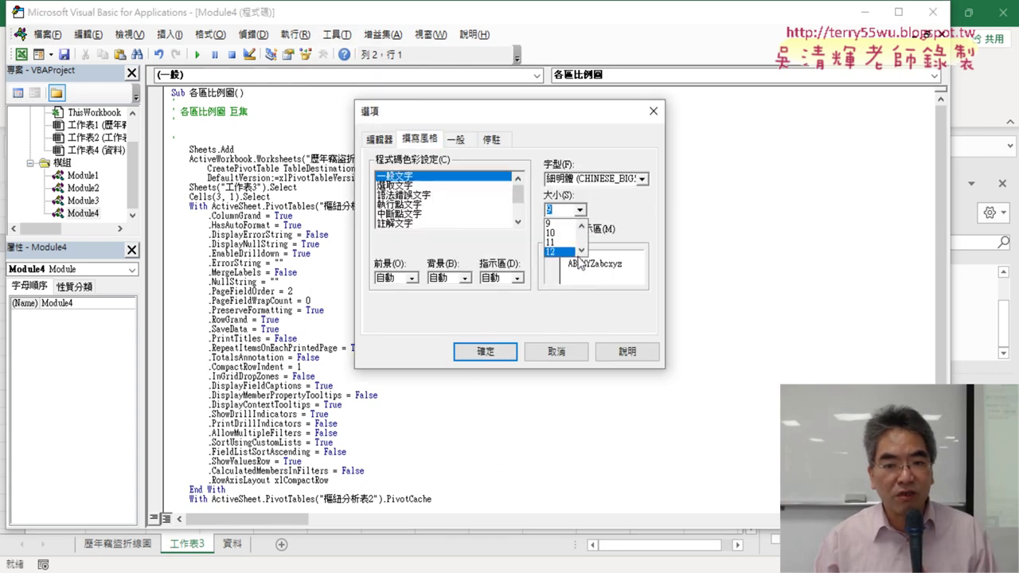
pyautogui.click(572, 257)
pyautogui.click(500, 354)
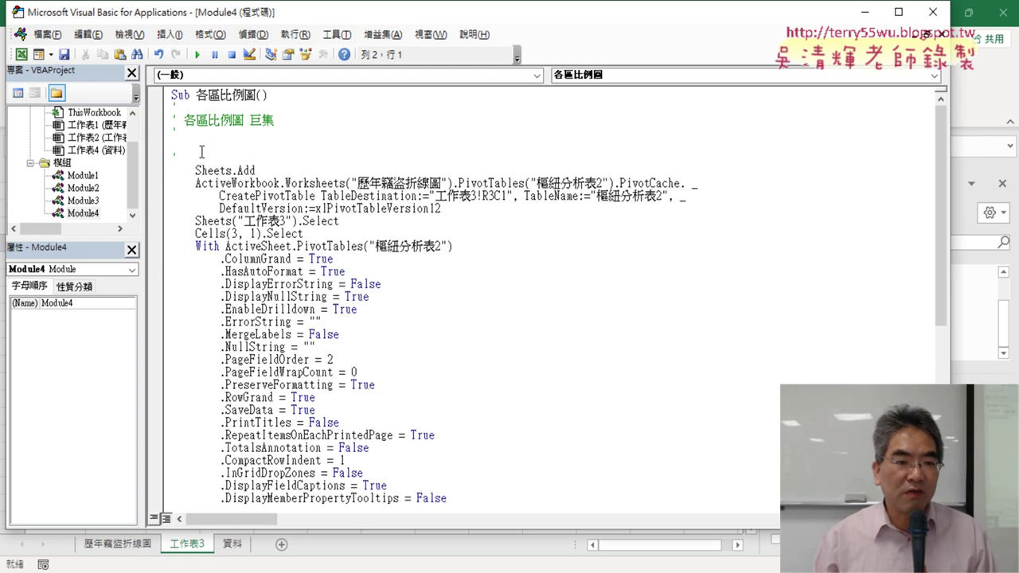
pyautogui.moveTo(201, 151); pyautogui.dragTo(171, 113)
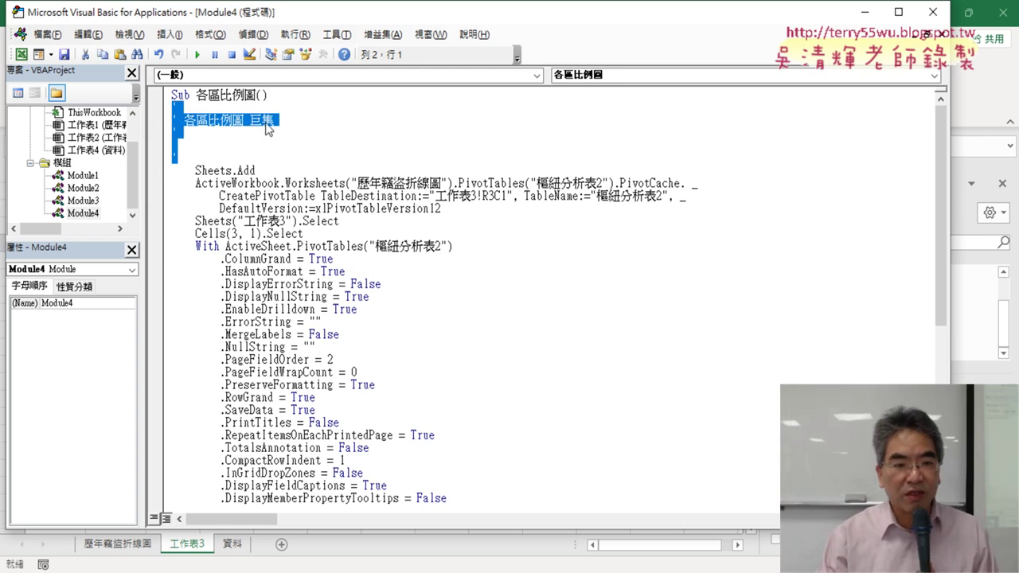
pyautogui.press('Delete')
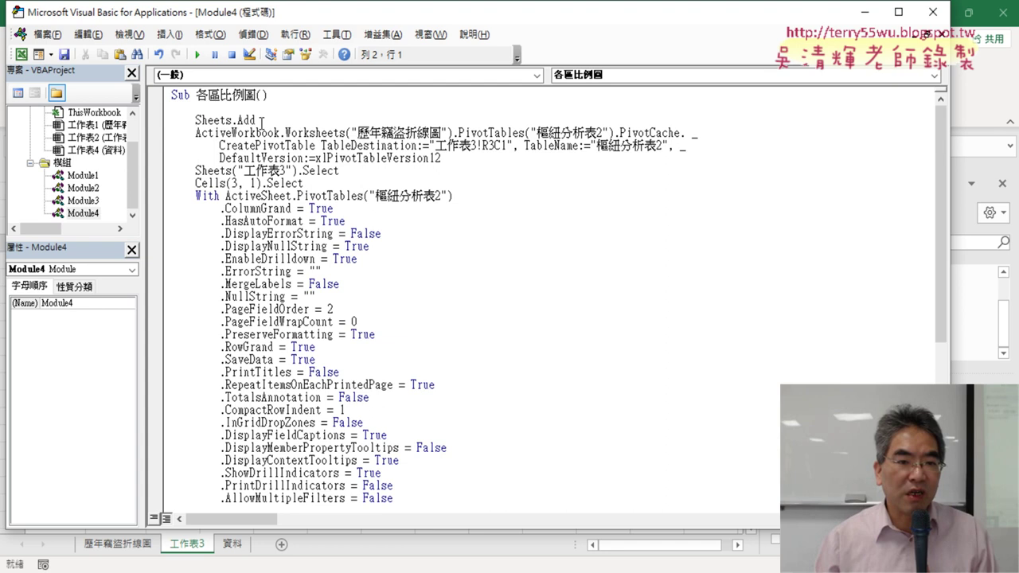
# Restore and reposition the VBA editor window so the Excel pivot table shows beside the code.
pyautogui.moveTo(261, 121); pyautogui.dragTo(165, 125)
pyautogui.moveTo(248, 24); pyautogui.dragTo(424, 36)
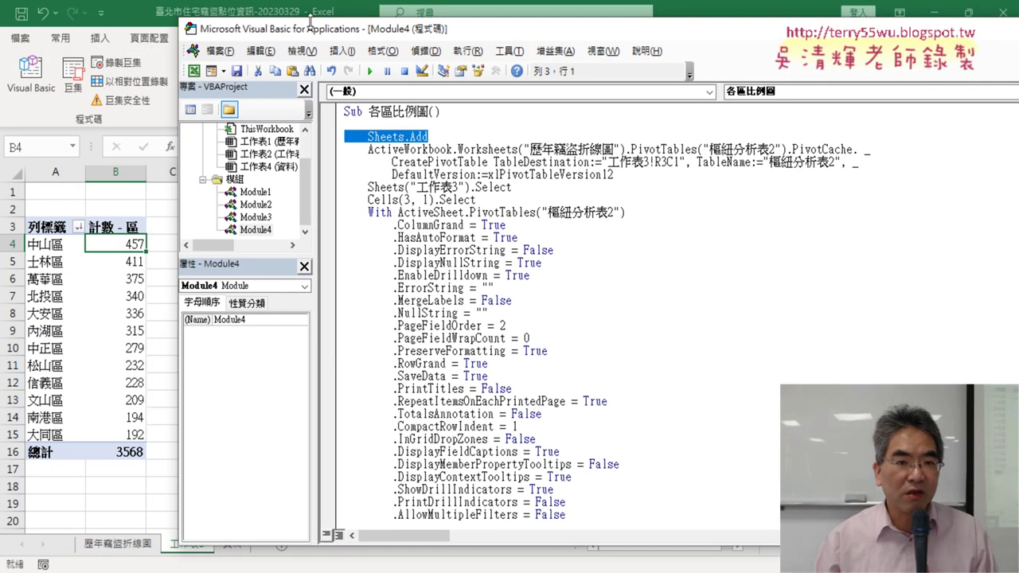
pyautogui.moveTo(310, 18); pyautogui.dragTo(330, 23)
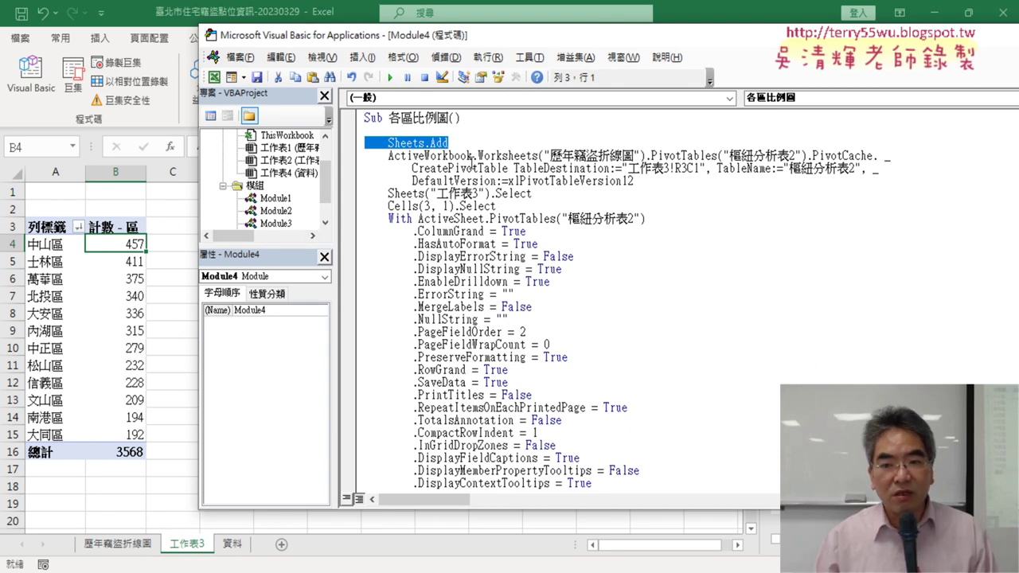
# Highlight the CreatePivotTable source Worksheets("歷年竊盜折線圖") and enlarge the Project pane to show all modules.
pyautogui.moveTo(670, 180); pyautogui.dragTo(372, 165)
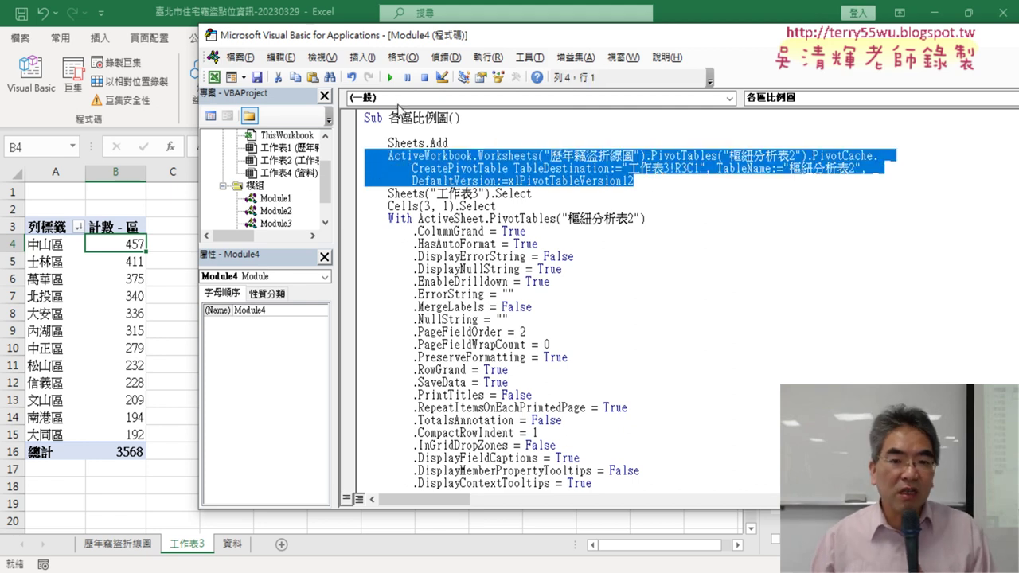
pyautogui.doubleClick(461, 157)
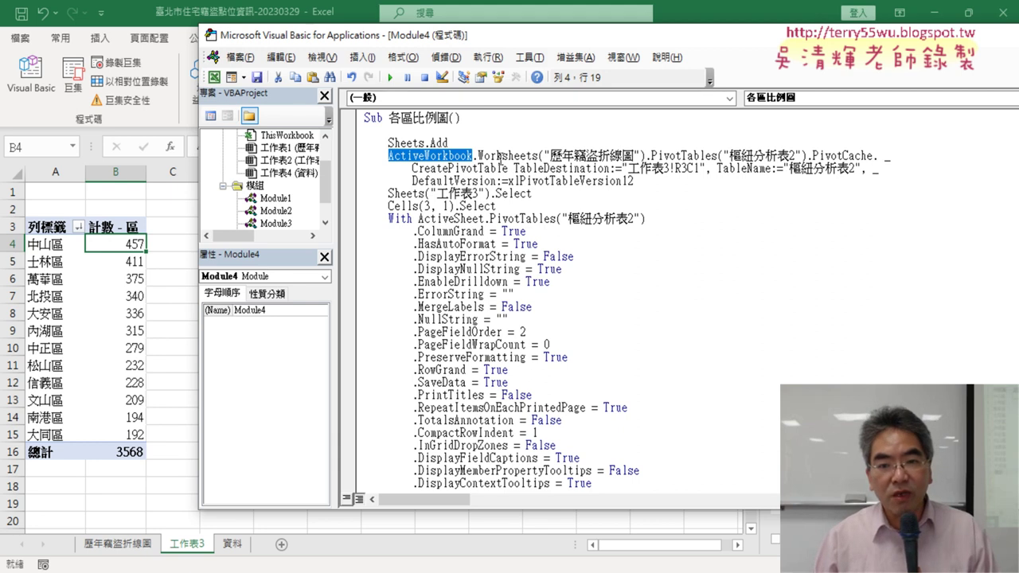
pyautogui.moveTo(478, 156); pyautogui.dragTo(540, 155)
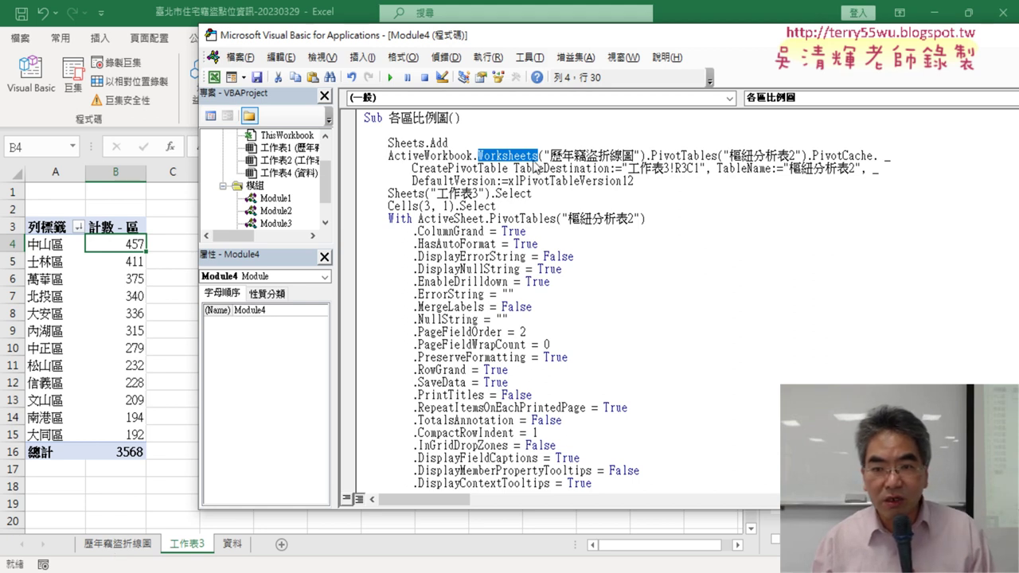
pyautogui.click(532, 156)
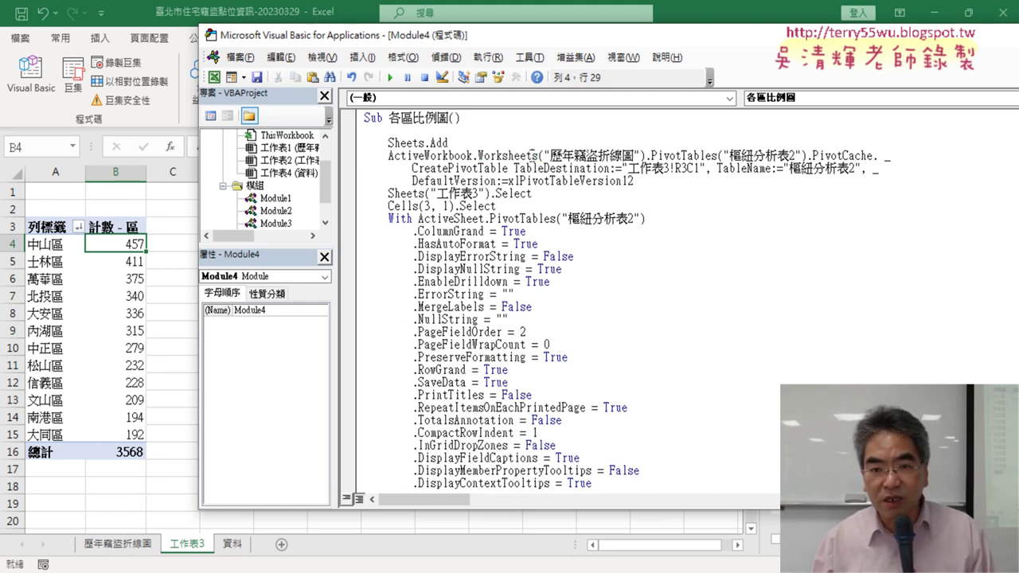
pyautogui.moveTo(479, 156); pyautogui.dragTo(651, 156)
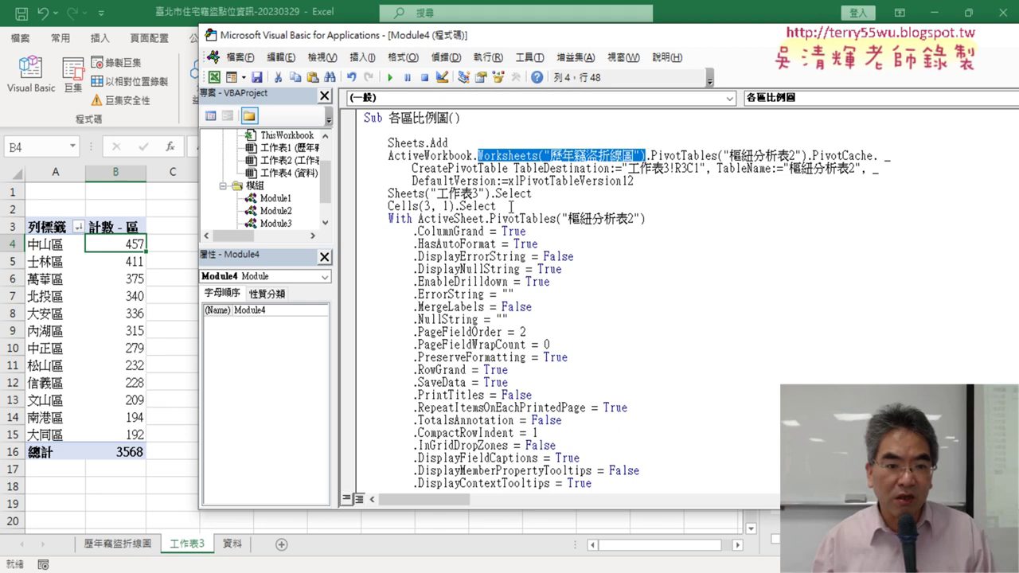
pyautogui.moveTo(288, 245); pyautogui.dragTo(282, 333)
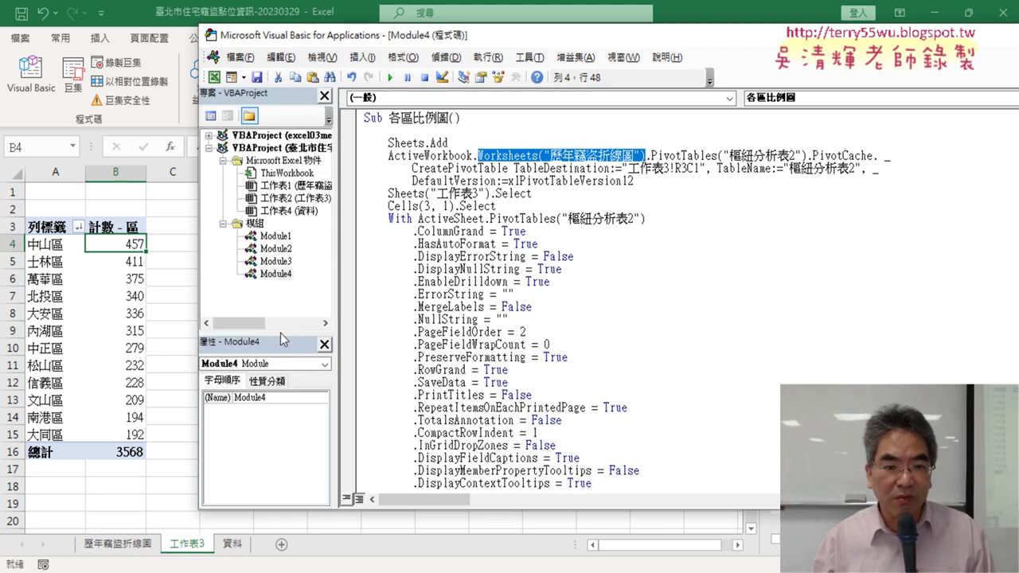
pyautogui.doubleClick(277, 261)
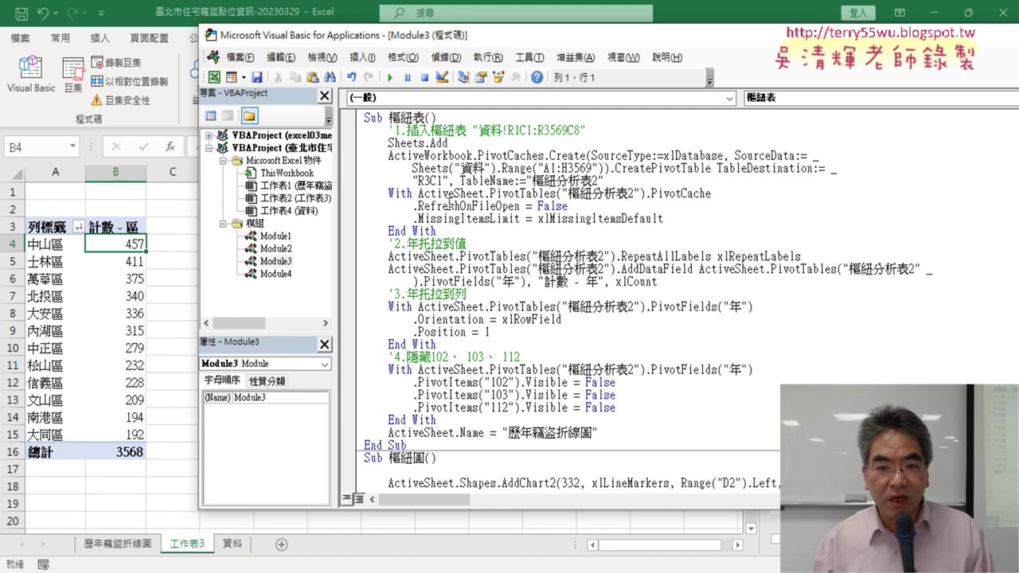
pyautogui.moveTo(479, 156); pyautogui.dragTo(587, 156)
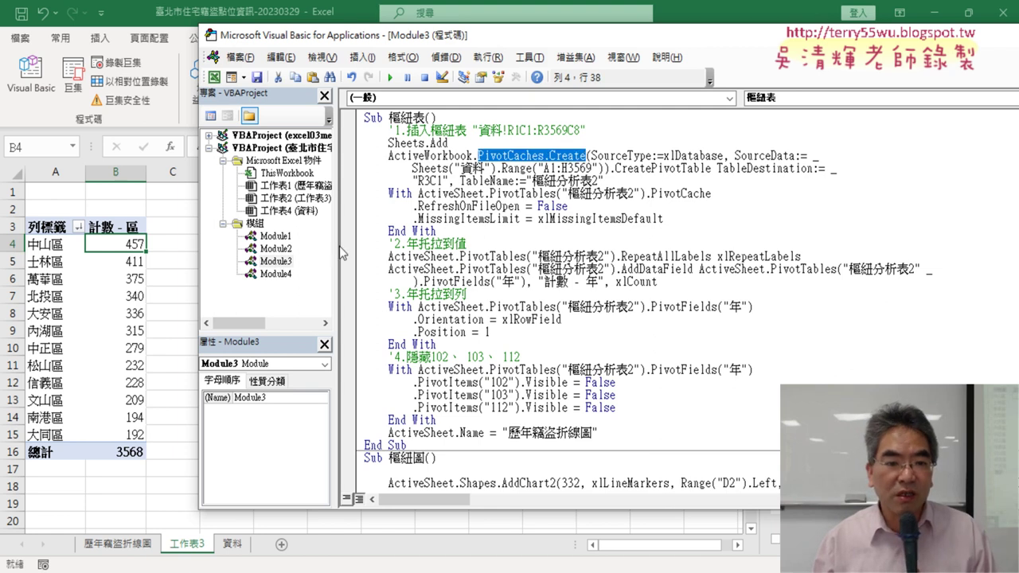
pyautogui.doubleClick(275, 274)
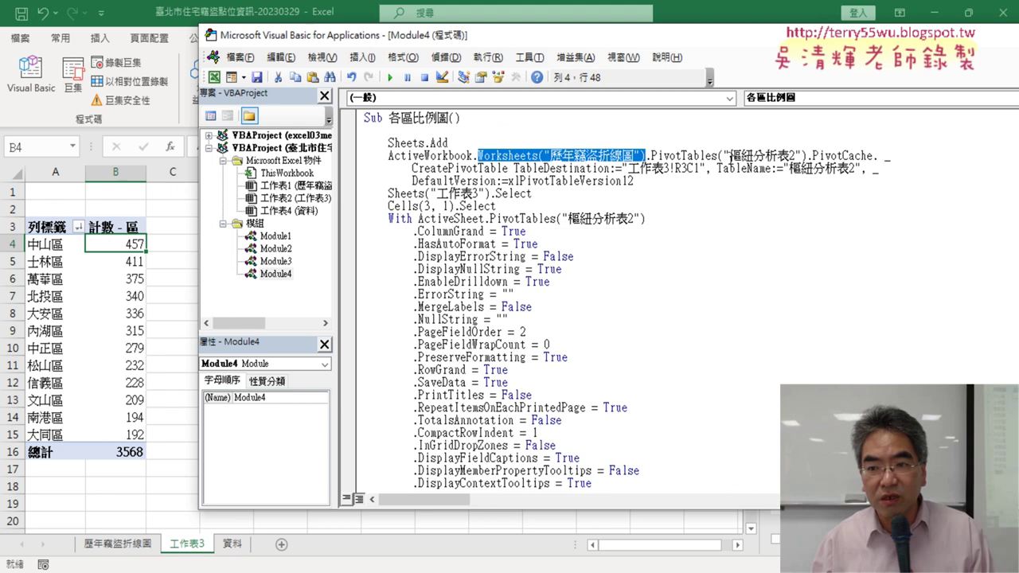
pyautogui.moveTo(814, 156); pyautogui.dragTo(490, 156)
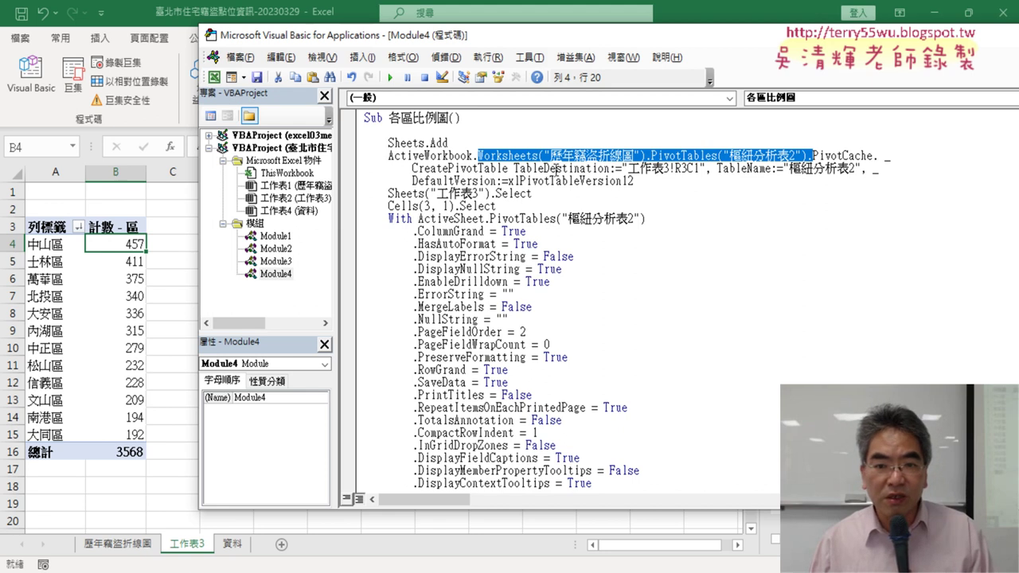
# Annotate Sheets.Add, the 工作表3 tab, the 工作表3!R3C1 destination and cell A3 with red marks.
pyautogui.moveTo(551, 169); pyautogui.dragTo(668, 168)
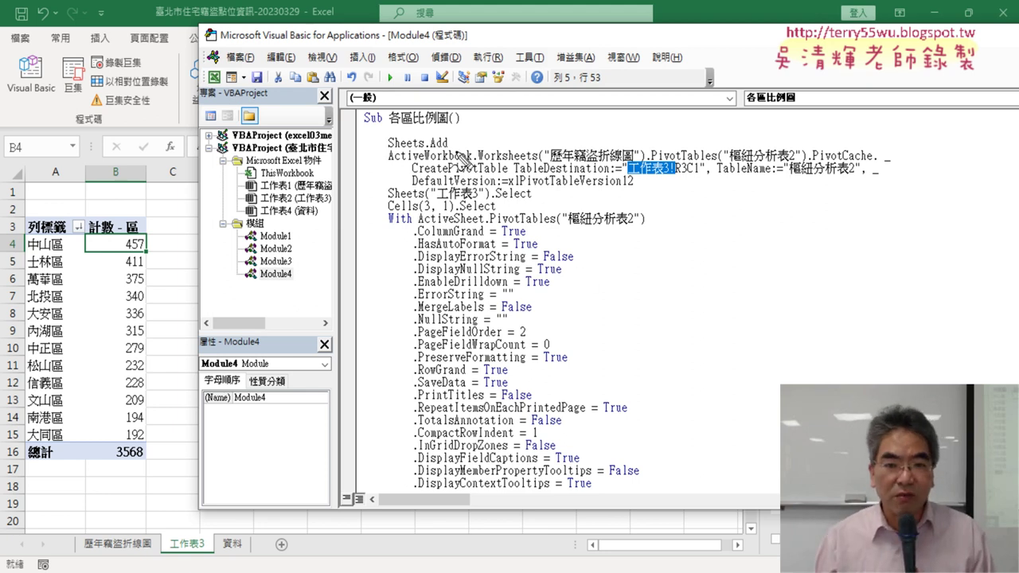
pyautogui.moveTo(456, 149); pyautogui.dragTo(427, 144)
pyautogui.moveTo(208, 535); pyautogui.dragTo(201, 531)
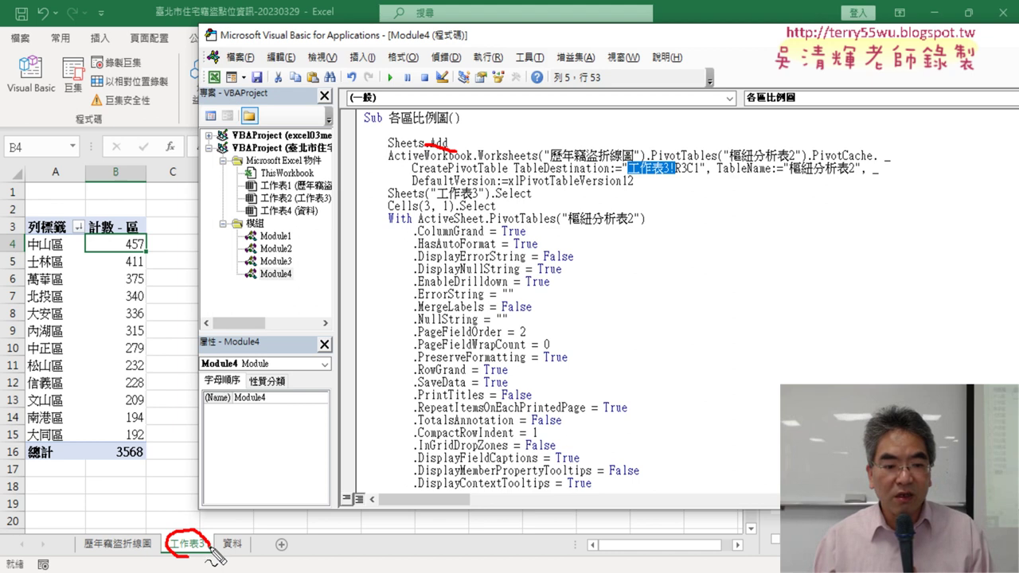
pyautogui.moveTo(631, 173); pyautogui.dragTo(673, 172)
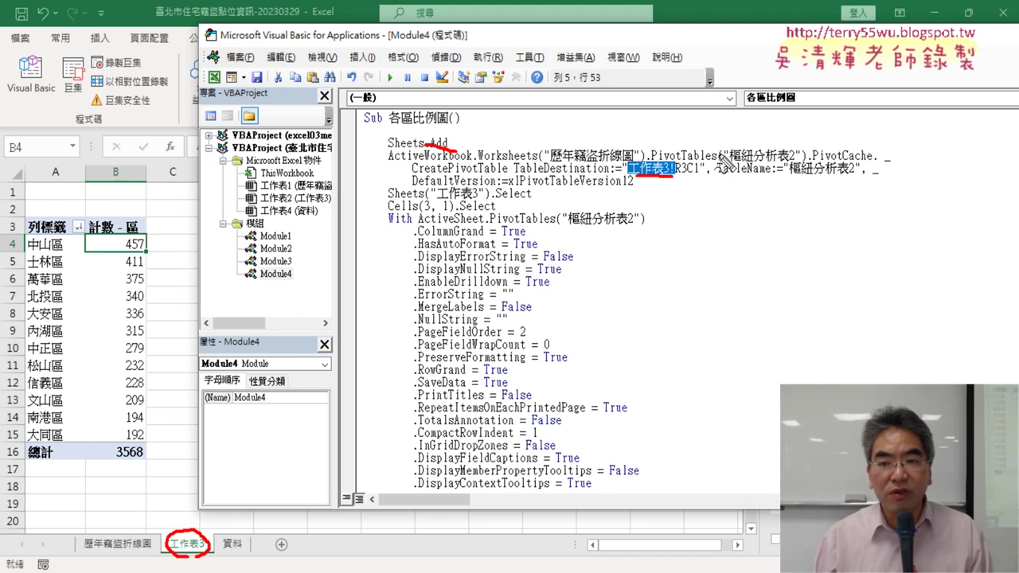
pyautogui.moveTo(675, 176); pyautogui.dragTo(698, 175)
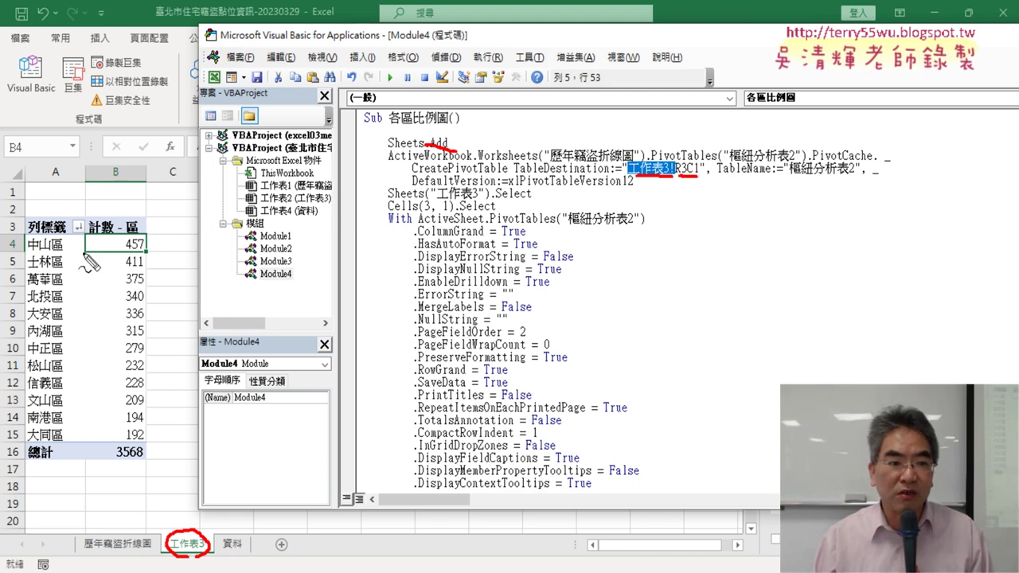
pyautogui.moveTo(79, 240); pyautogui.dragTo(83, 229)
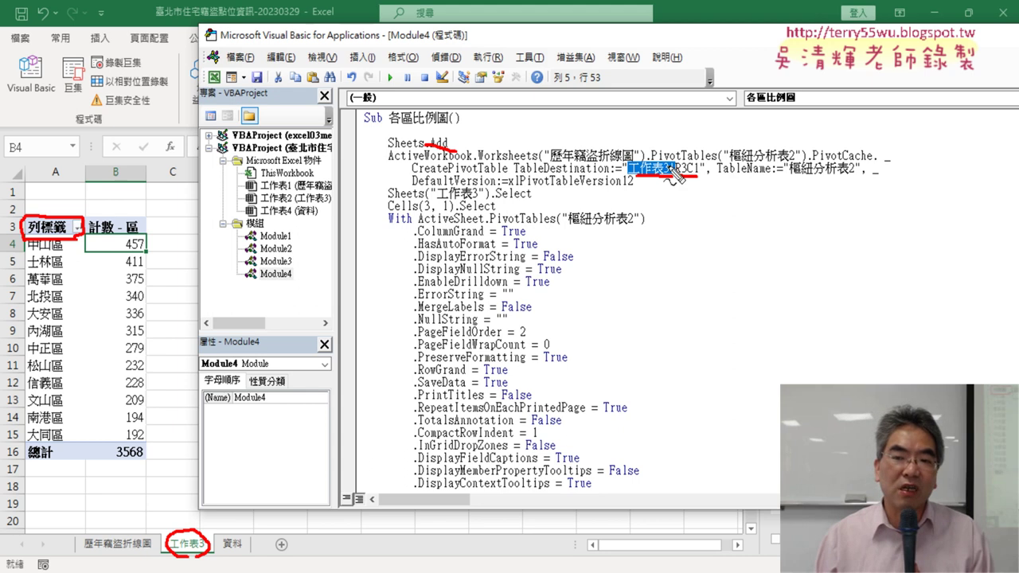
pyautogui.moveTo(663, 147)
pyautogui.mouseDown()
pyautogui.moveTo(57, 214)
pyautogui.moveTo(80, 199)
pyautogui.mouseUp()
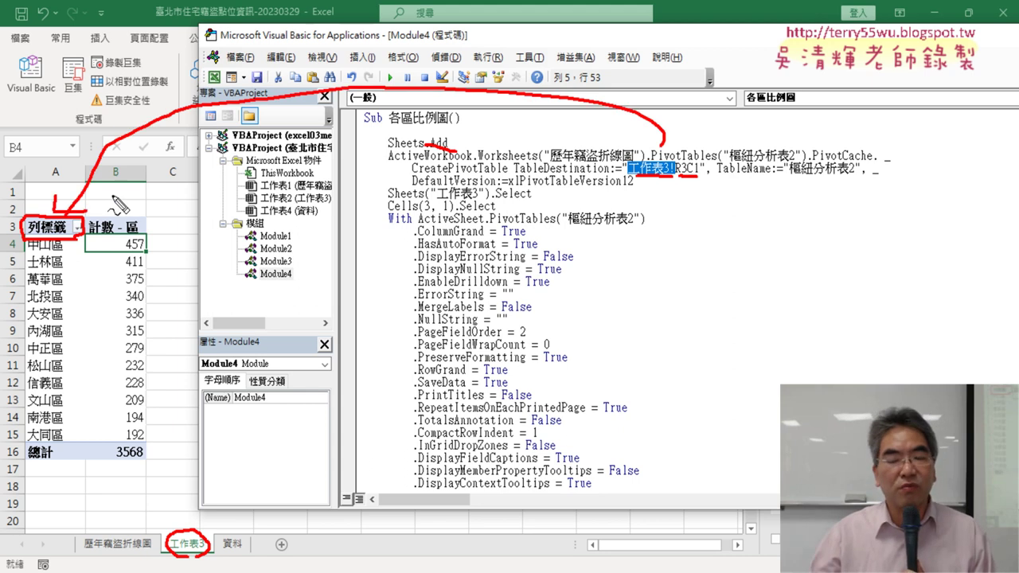
pyautogui.press('Escape')
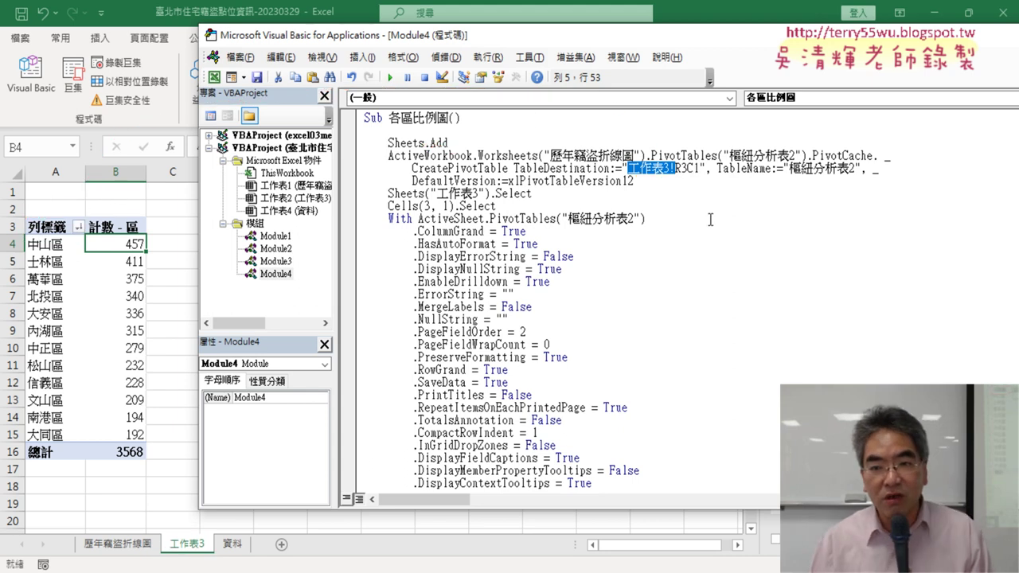
# Delete 工作表3! so TableDestination reads "R3C1", then select the DefaultVersion argument.
pyautogui.moveTo(676, 168); pyautogui.dragTo(628, 168)
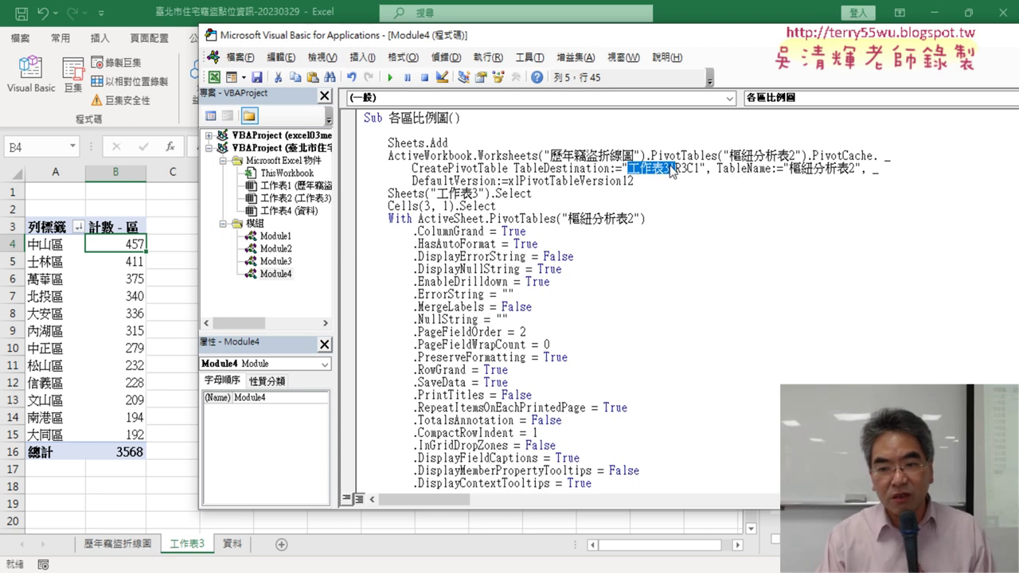
pyautogui.press('Delete')
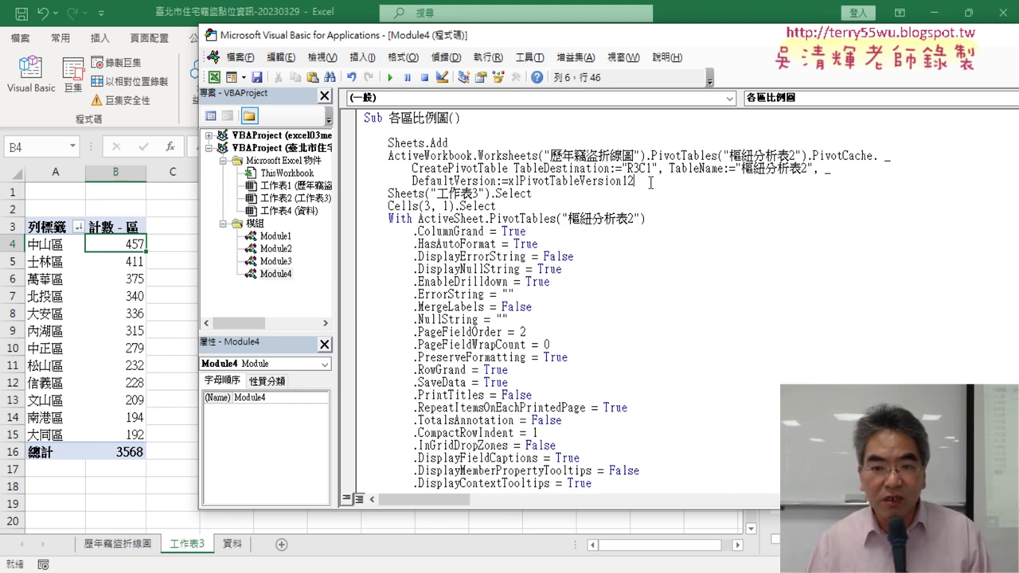
pyautogui.hotkey('shift', 'Left')
pyautogui.hotkey('shift', 'Left')
pyautogui.hotkey('shift', 'Left')
pyautogui.hotkey('shift', 'Left')
pyautogui.hotkey('shift', 'Left')
pyautogui.hotkey('shift', 'Left')
pyautogui.moveTo(635, 181); pyautogui.dragTo(830, 169)
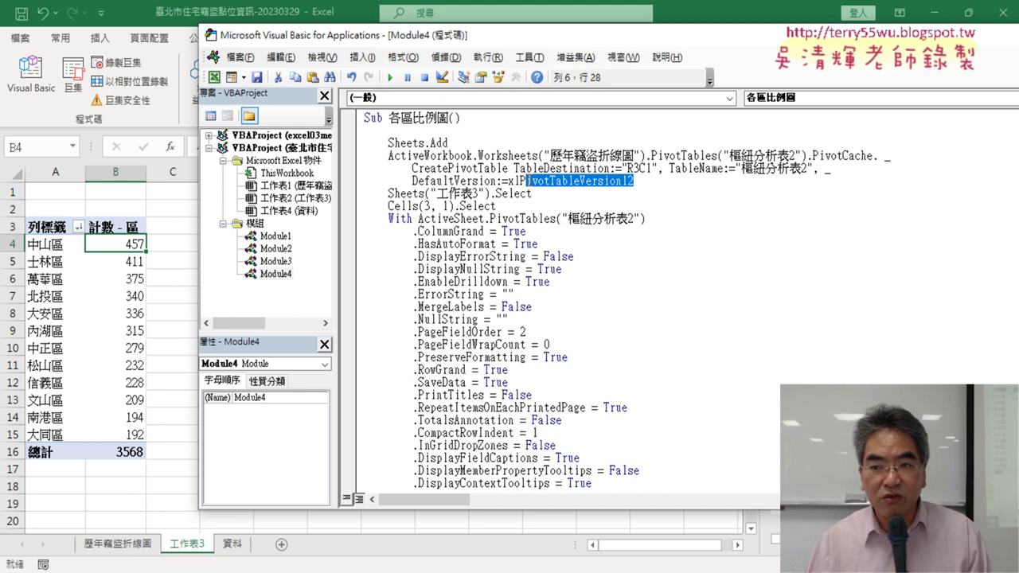
pyautogui.click(819, 176)
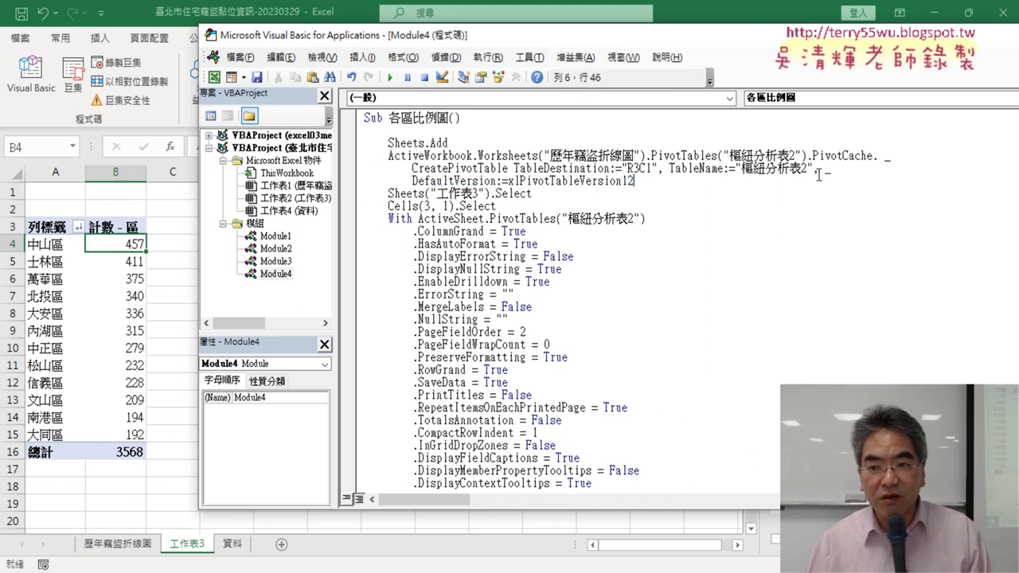
pyautogui.keyDown('shift'); pyautogui.click(817, 174); pyautogui.keyUp('shift')
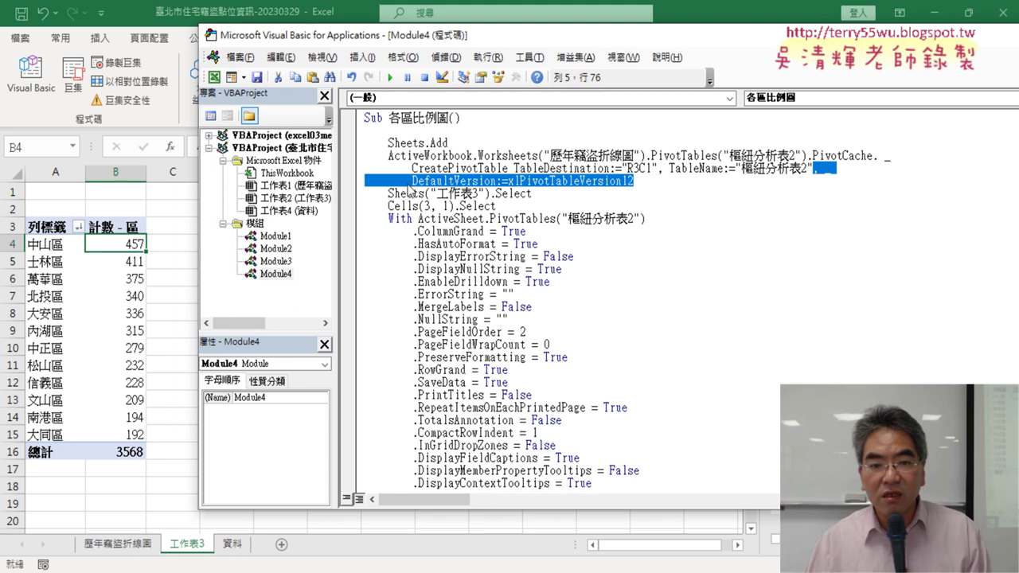
# Delete the DefaultVersion line, the Sheets("工作表3")/Cells select lines and the long pivot-options With block.
pyautogui.press('Delete')
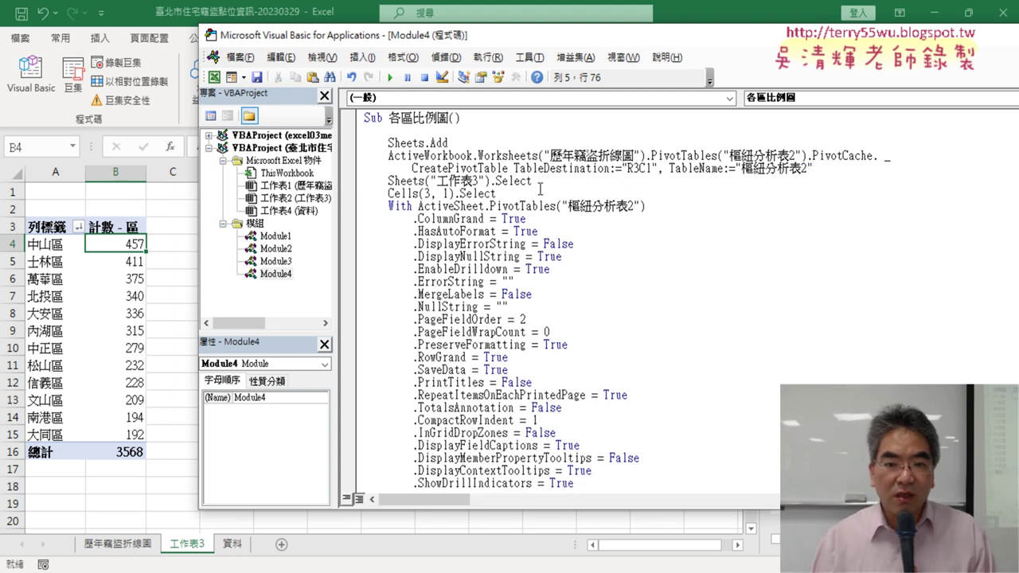
pyautogui.moveTo(521, 195); pyautogui.dragTo(353, 186)
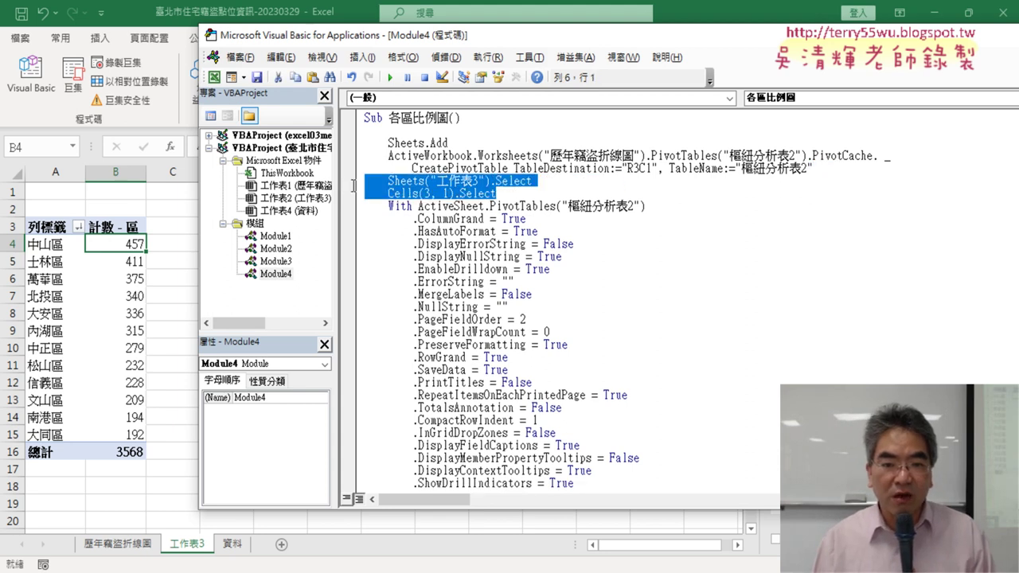
pyautogui.click(412, 194)
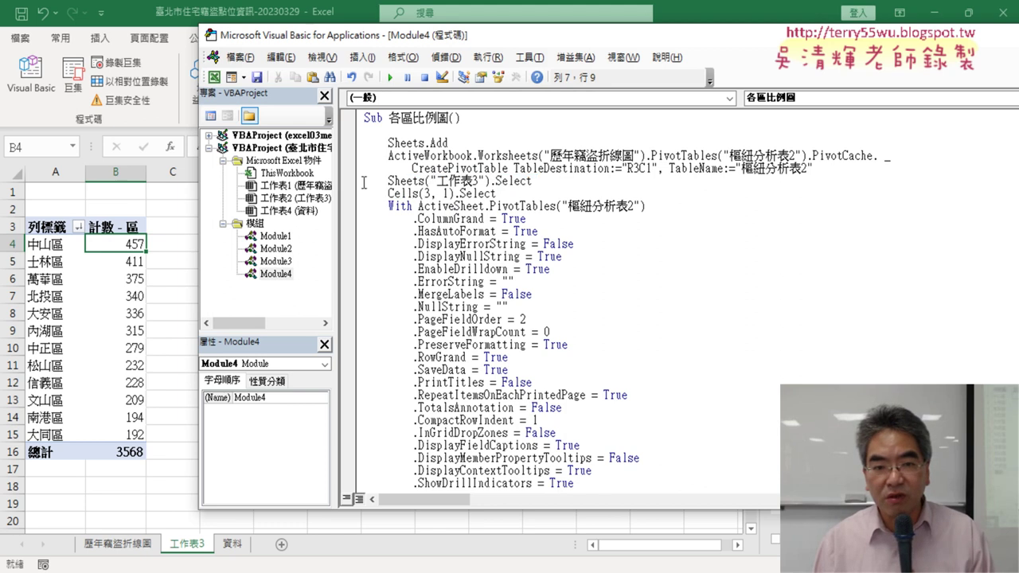
pyautogui.moveTo(364, 182)
pyautogui.mouseDown()
pyautogui.moveTo(507, 190)
pyautogui.moveTo(645, 385)
pyautogui.moveTo(655, 379)
pyautogui.moveTo(655, 415)
pyautogui.mouseUp()
pyautogui.scroll(4, 672, 383)
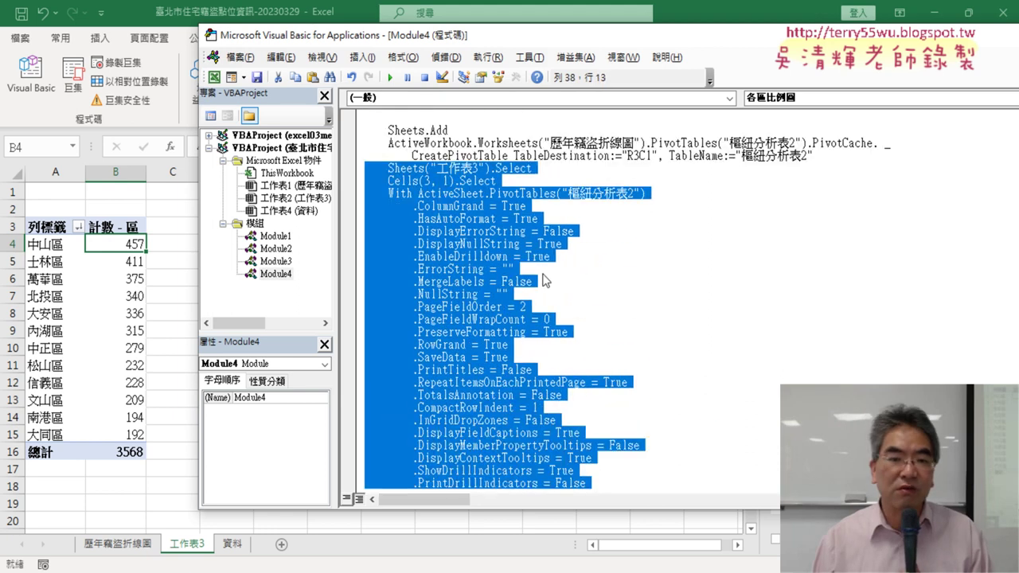
pyautogui.press('Delete')
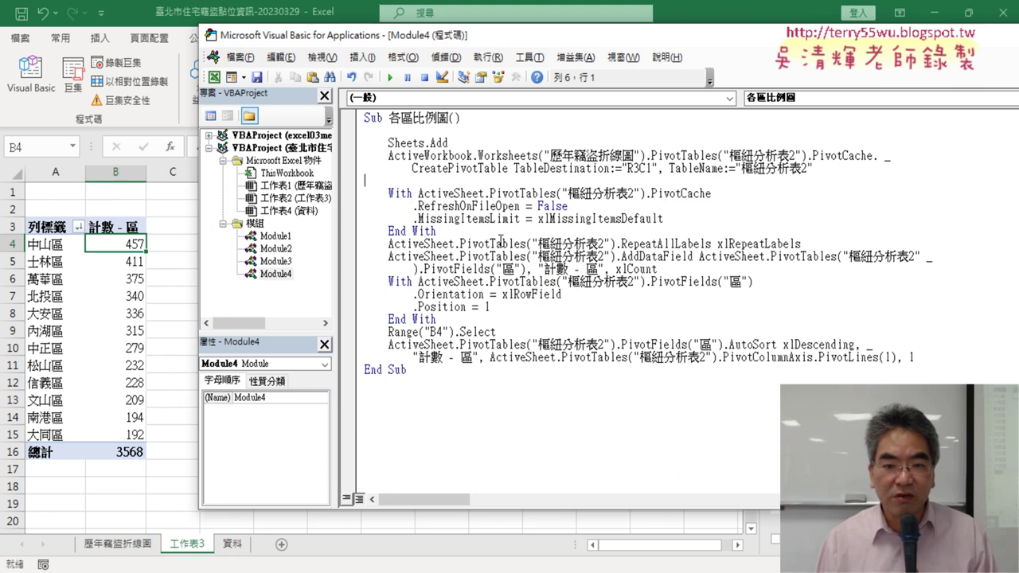
# Remove the stray period after the pivot-cache End With and dismiss the resulting compile error.
pyautogui.moveTo(437, 231); pyautogui.dragTo(363, 191)
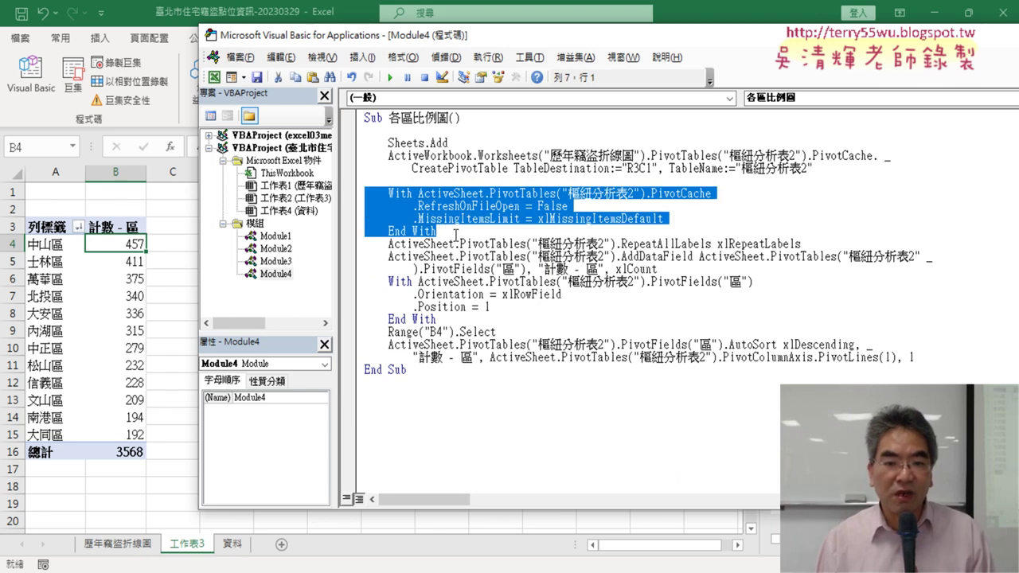
pyautogui.click(455, 233)
pyautogui.write('.')
pyautogui.press('Return')
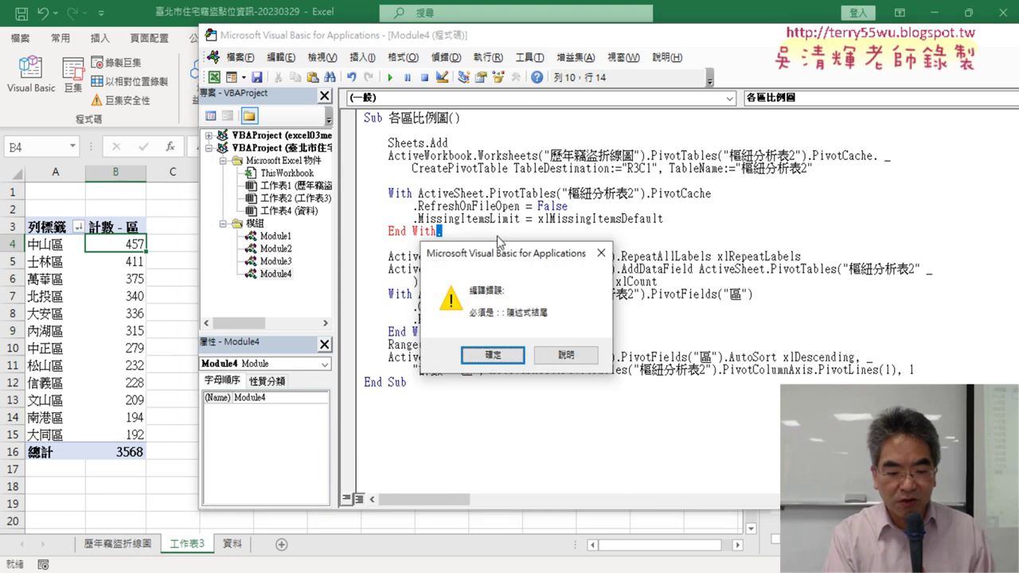
pyautogui.press('Return')
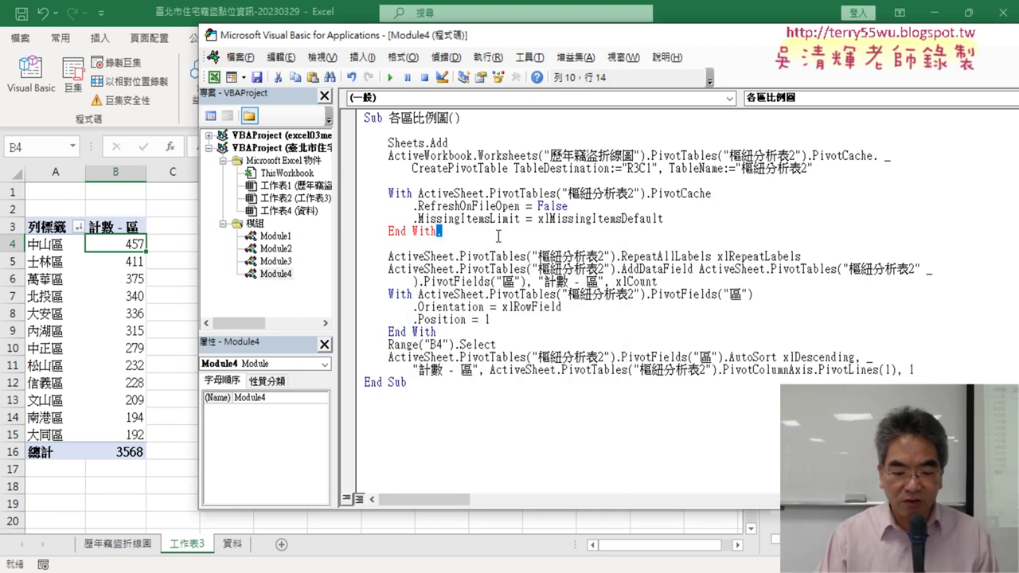
pyautogui.press('BackSpace')
pyautogui.press('Down')
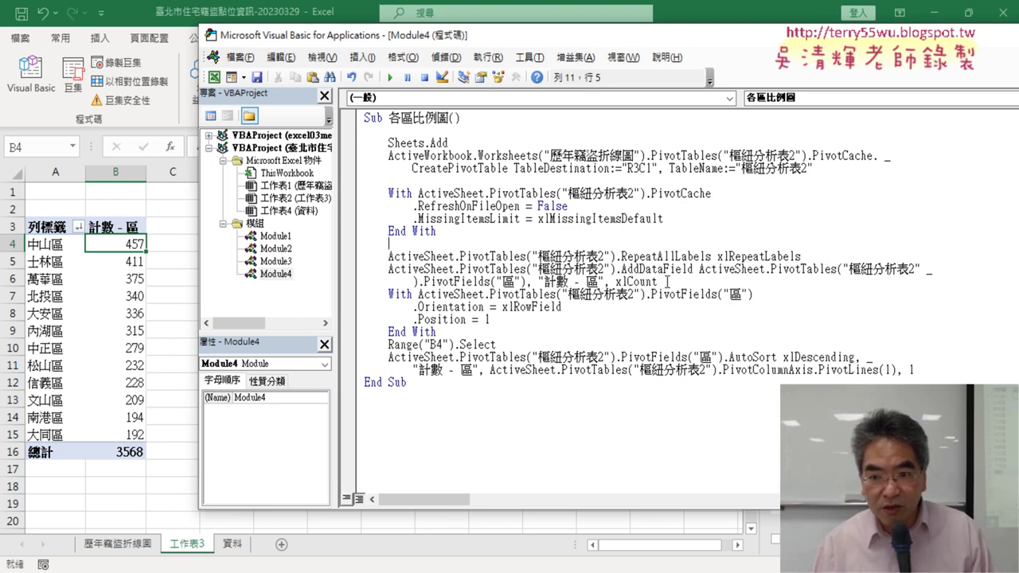
pyautogui.press('BackSpace')
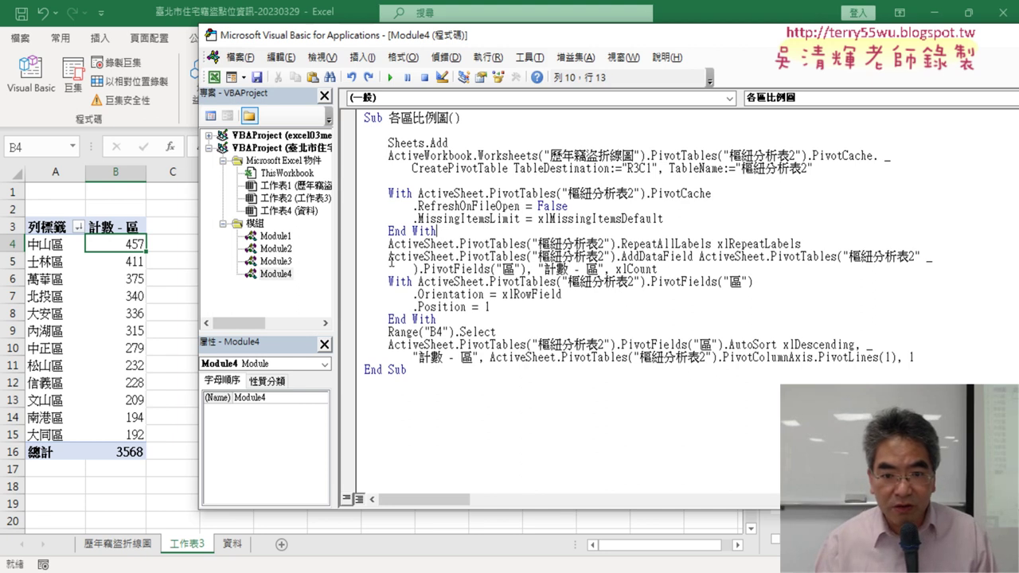
# Insert blank lines before AddDataField, the row-field block and Range("B4").Select.
pyautogui.press('Return')
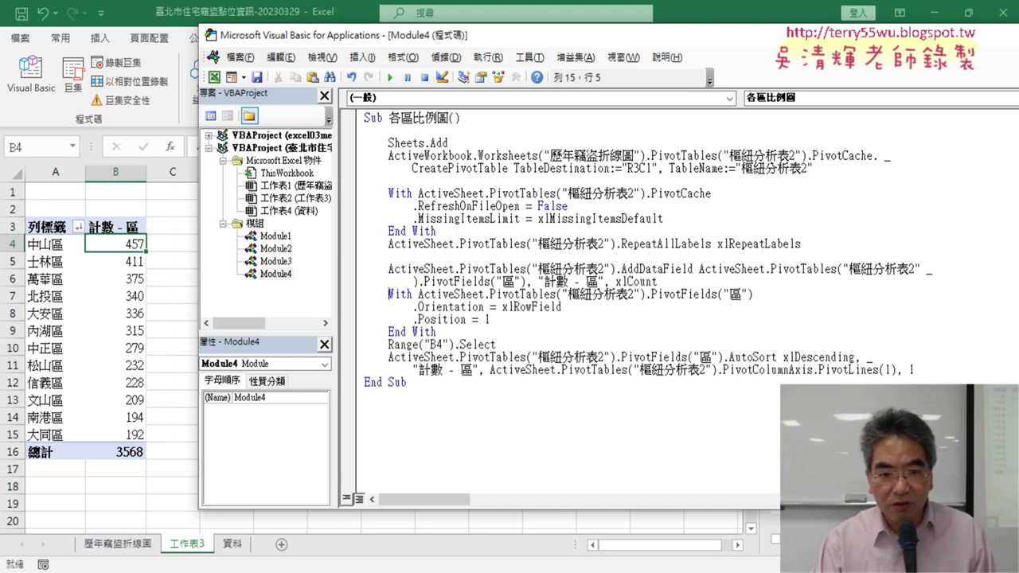
pyautogui.press('Return')
pyautogui.press('Down')
pyautogui.press('Down')
pyautogui.press('Down')
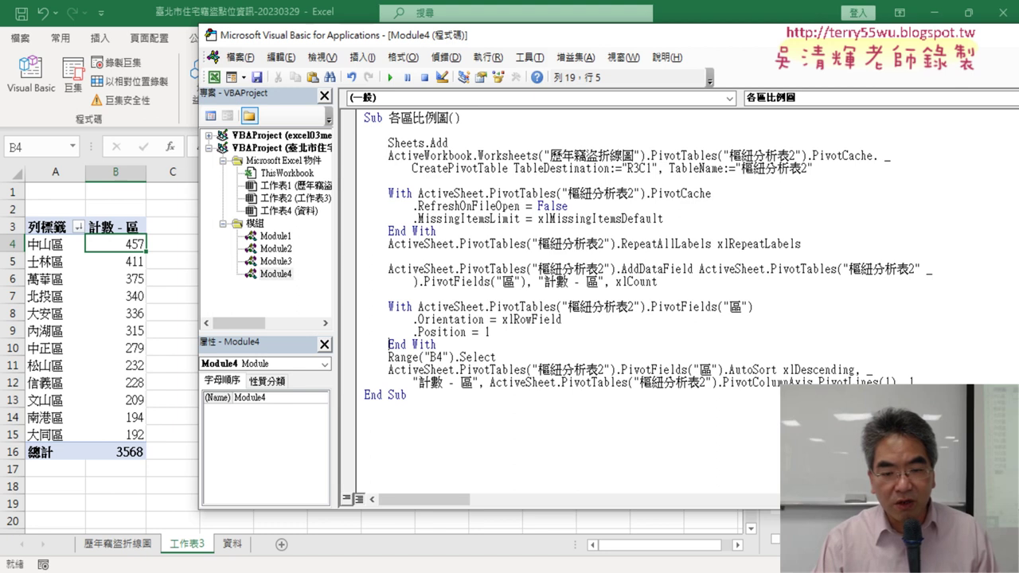
pyautogui.press('Return')
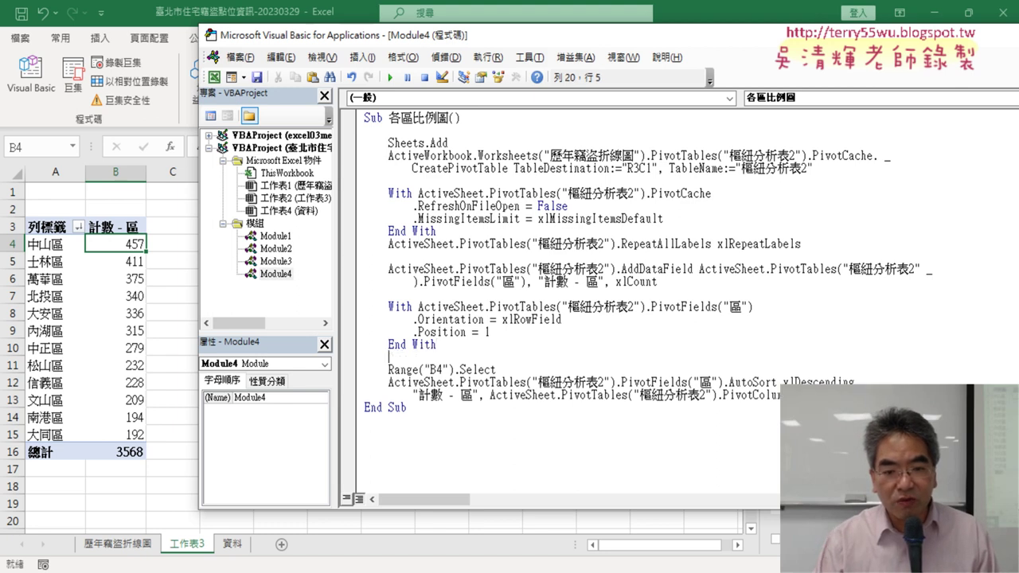
pyautogui.moveTo(496, 370); pyautogui.dragTo(388, 370)
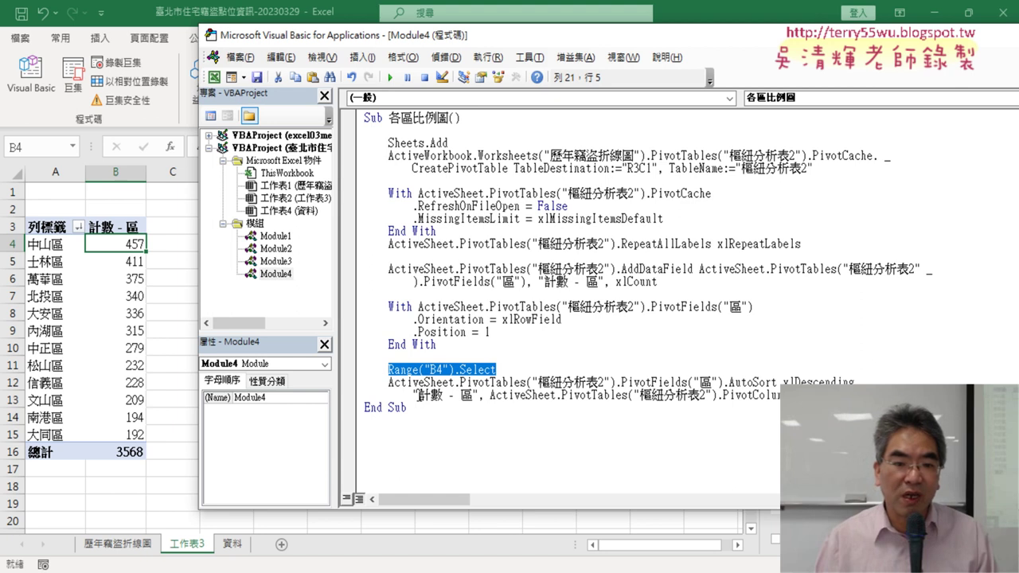
pyautogui.click(424, 132)
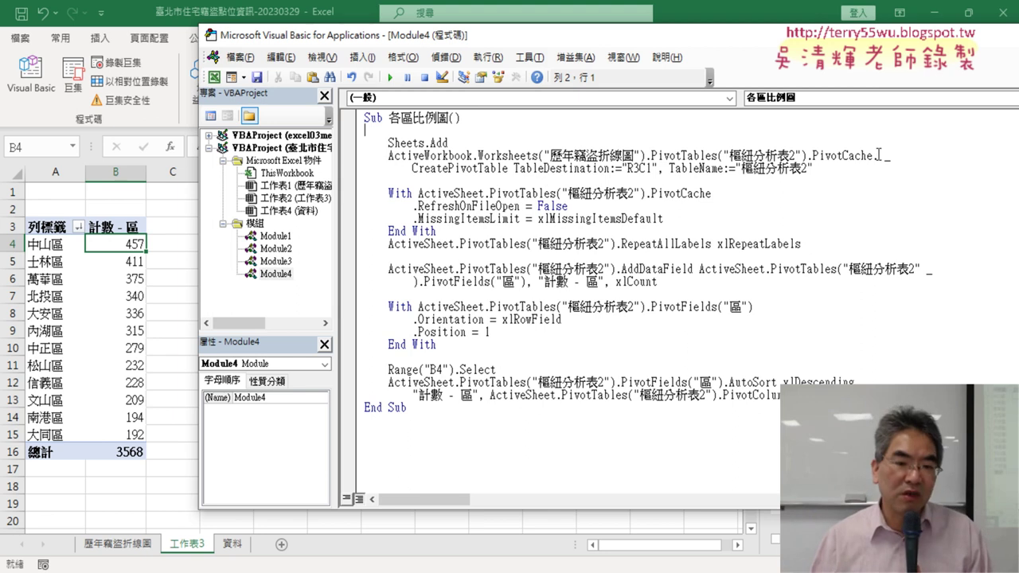
# Delete sheet 工作表3 from the workbook, confirming the prompt.
pyautogui.rightClick(193, 548)
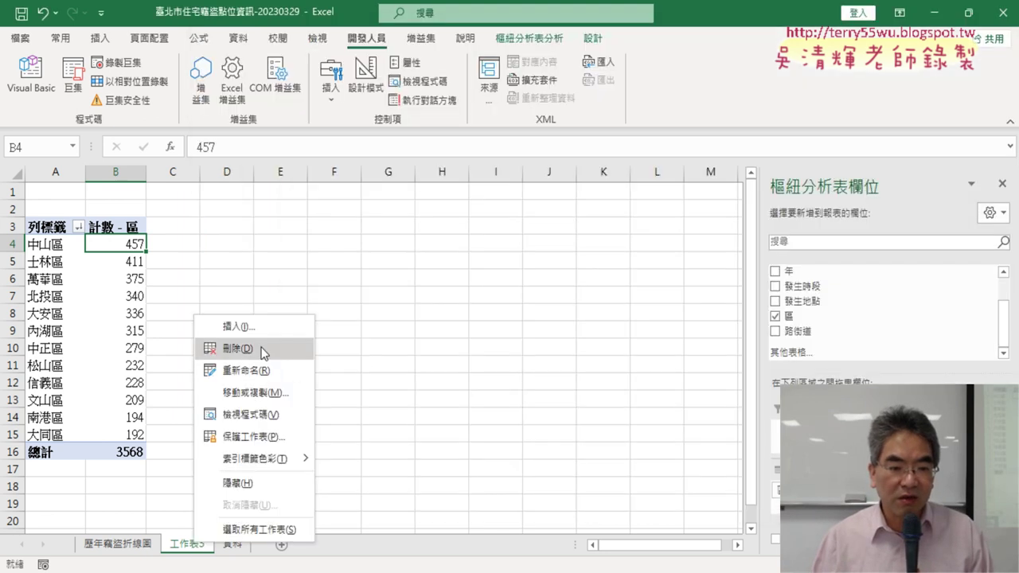
pyautogui.click(266, 285)
pyautogui.click(481, 337)
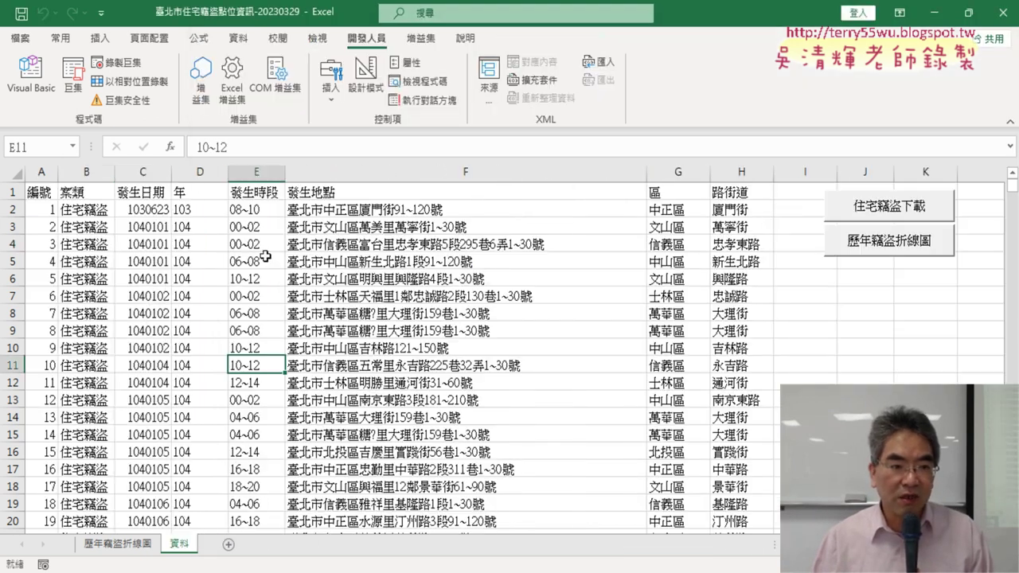
# Return to the VBA editor and start stepping the 各區比例圖 macro with F8.
pyautogui.click(30, 76)
pyautogui.click(495, 269)
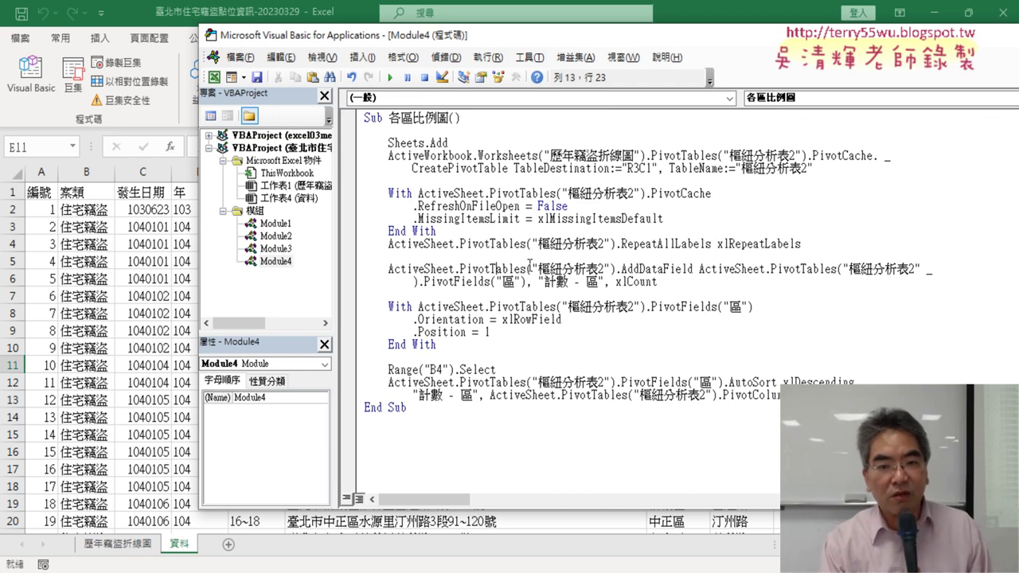
pyautogui.press('F8')
# Step past Sheets.Add to create 工作表4, highlight the source PivotCache reference, then run CreatePivotTable.
pyautogui.press('F8')
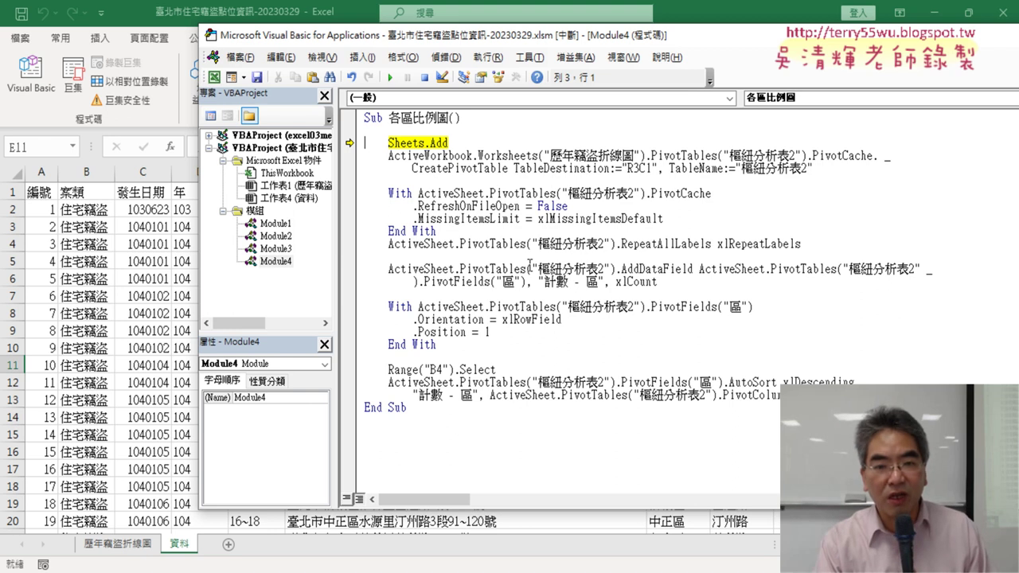
pyautogui.press('F8')
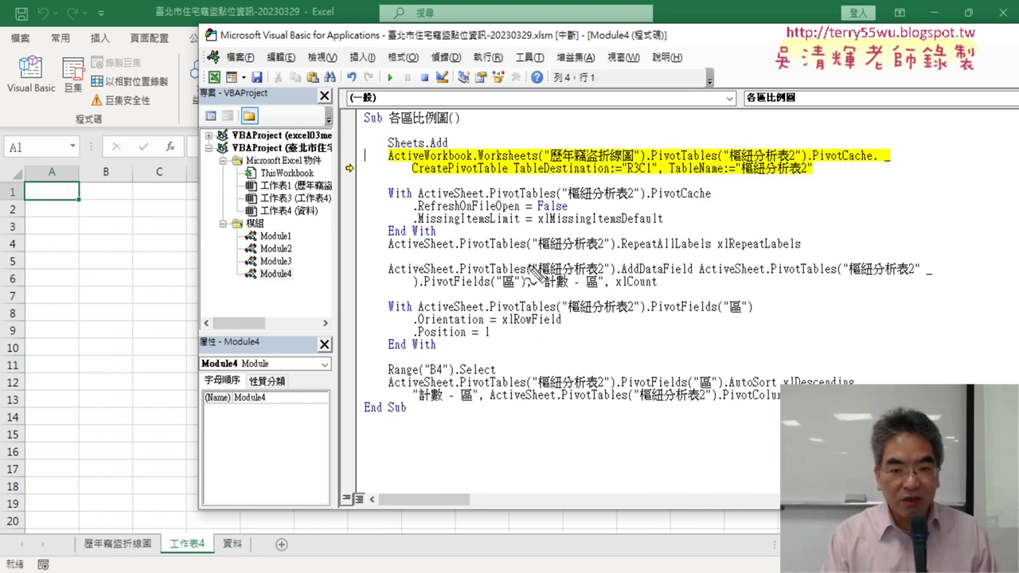
pyautogui.moveTo(212, 562); pyautogui.dragTo(208, 568)
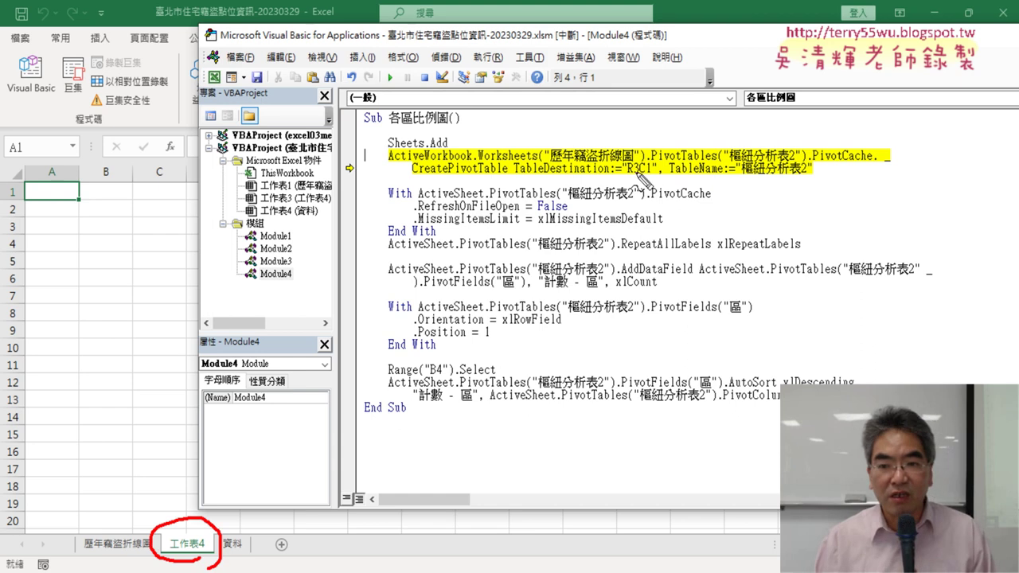
pyautogui.moveTo(614, 180); pyautogui.dragTo(649, 184)
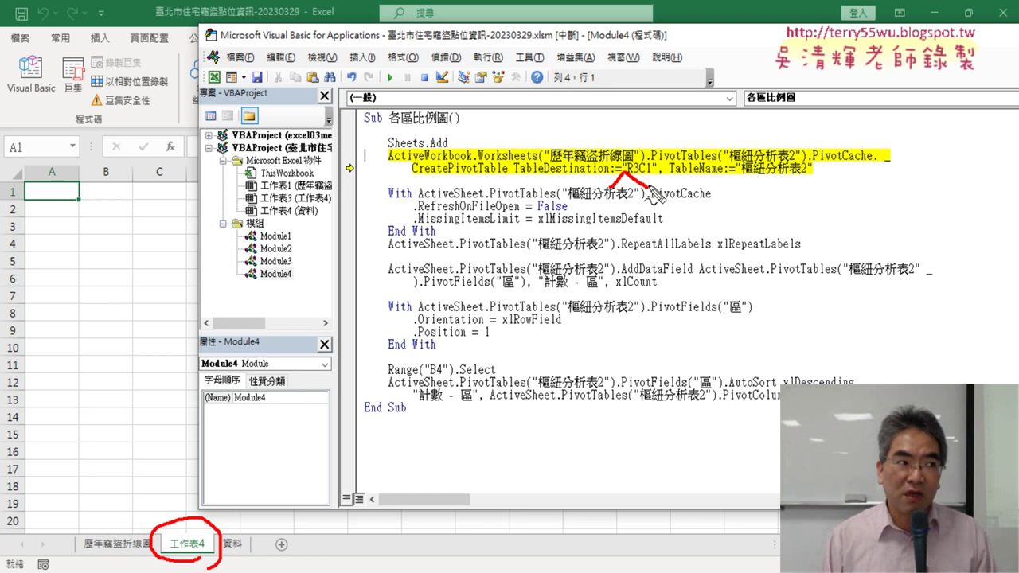
pyautogui.press('Escape')
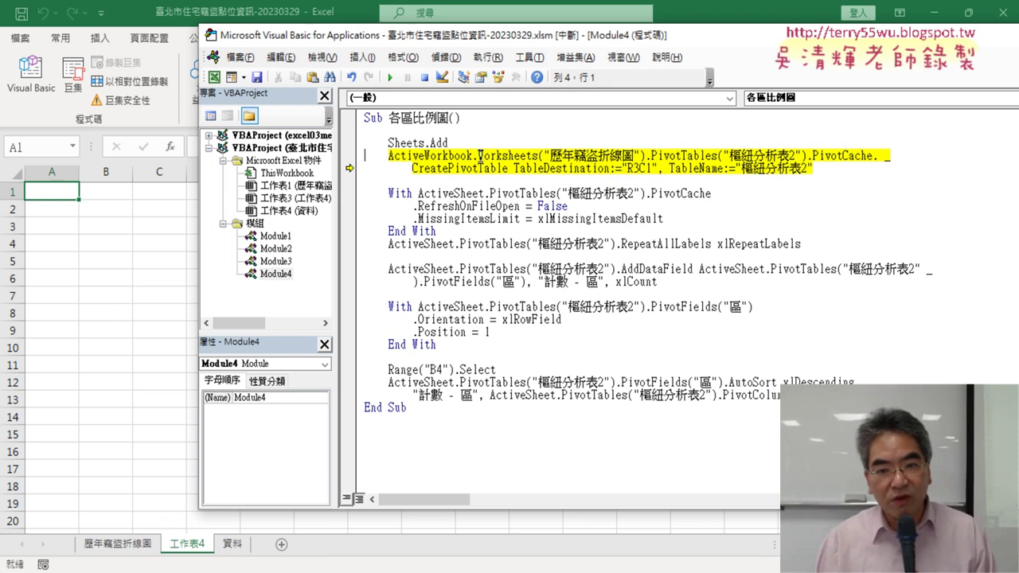
pyautogui.moveTo(479, 156); pyautogui.dragTo(808, 156)
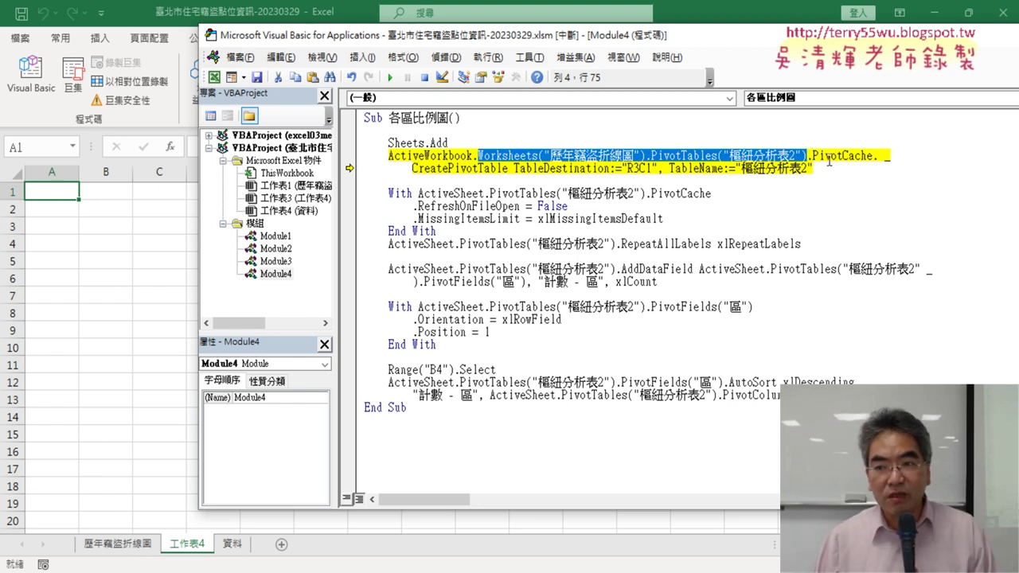
pyautogui.moveTo(813, 155); pyautogui.dragTo(876, 155)
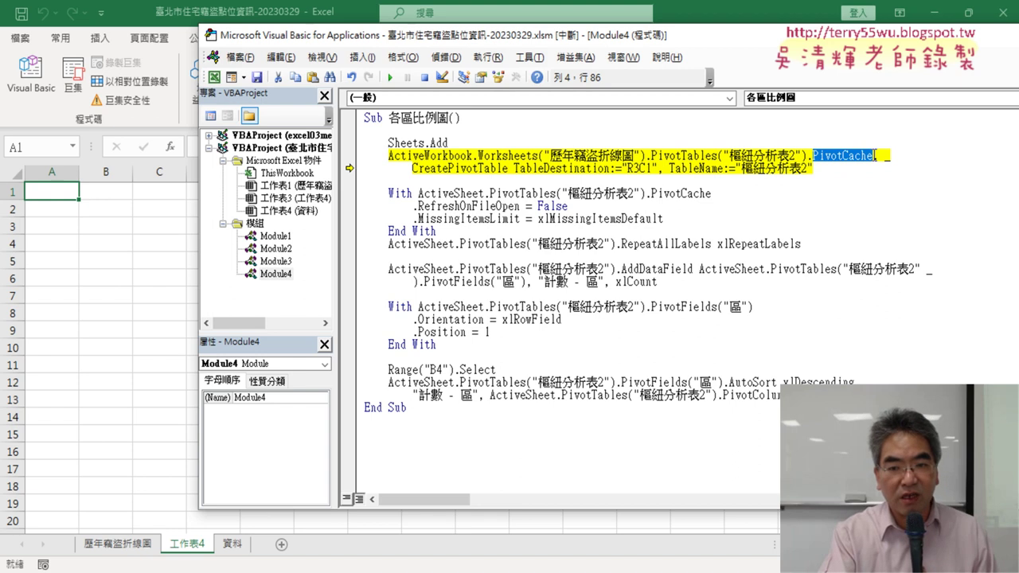
pyautogui.press('F8')
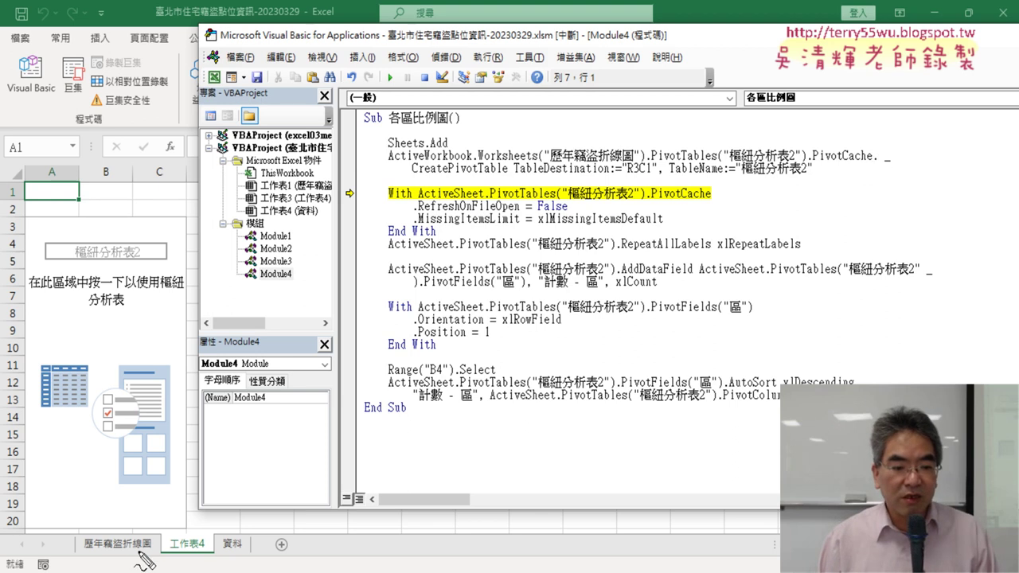
# Mark the 歷年竊盜折線圖 source and empty 樞紐分析表2 placeholder, then step through the pivot-cache settings.
pyautogui.moveTo(143, 556); pyautogui.dragTo(142, 564)
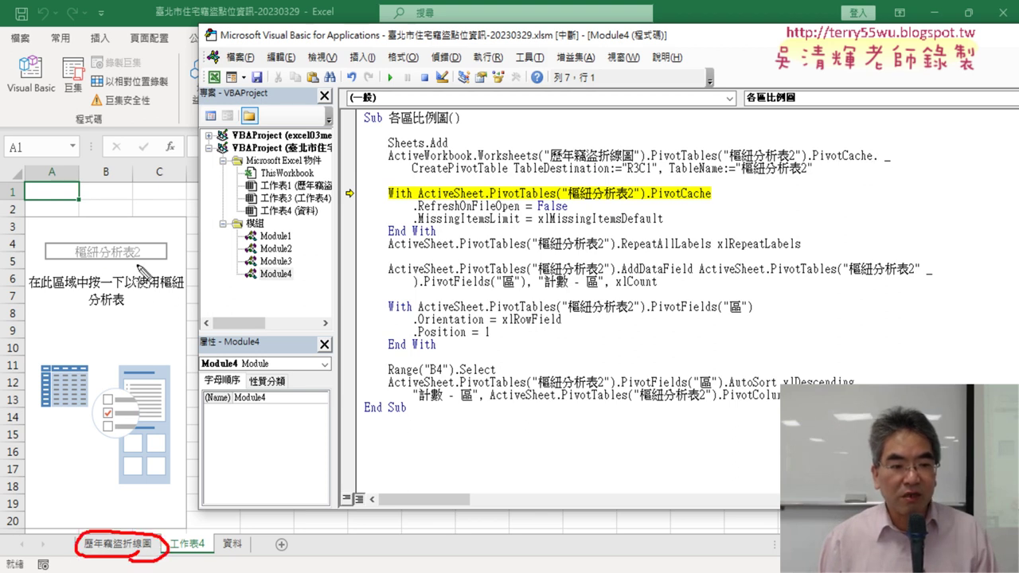
pyautogui.moveTo(139, 269); pyautogui.dragTo(144, 252)
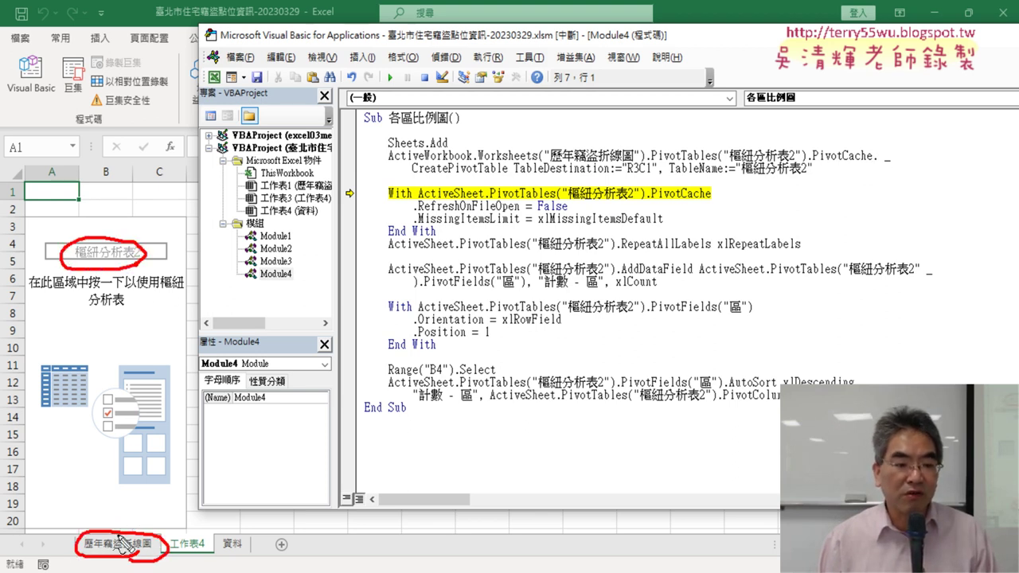
pyautogui.moveTo(120, 532)
pyautogui.mouseDown()
pyautogui.moveTo(97, 301)
pyautogui.moveTo(112, 318)
pyautogui.mouseUp()
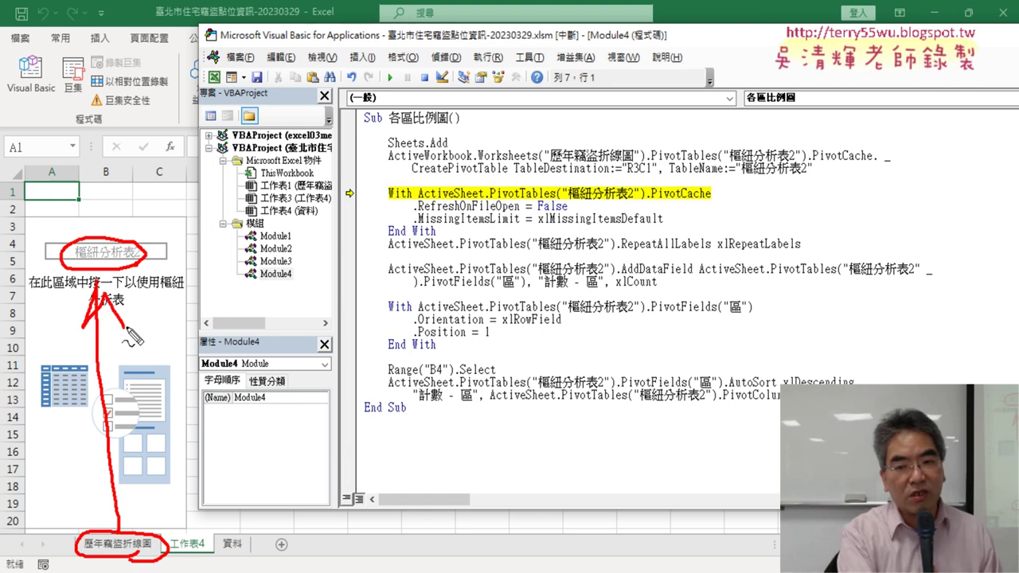
pyautogui.press('Escape')
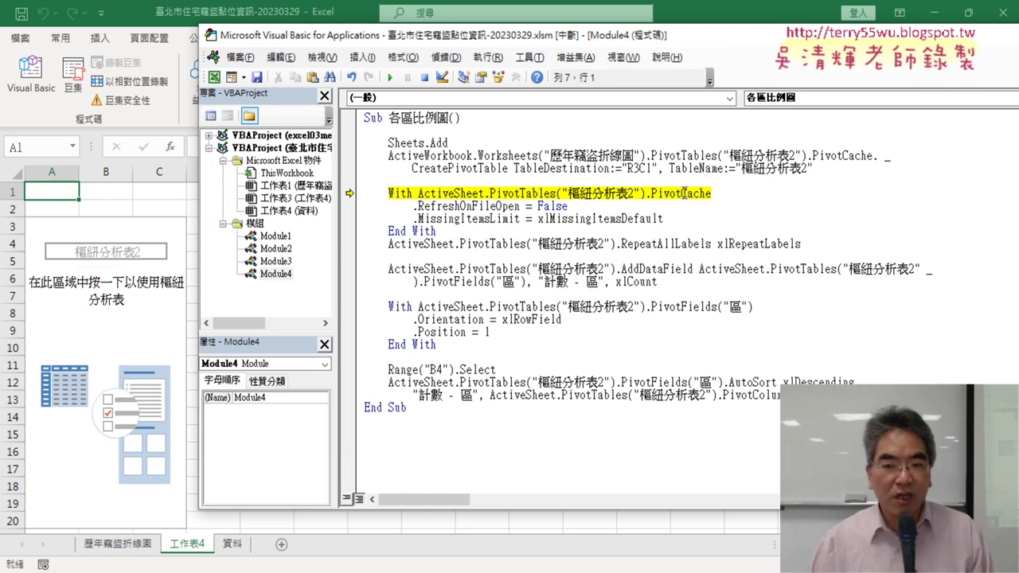
pyautogui.press('F8')
pyautogui.press('F8')
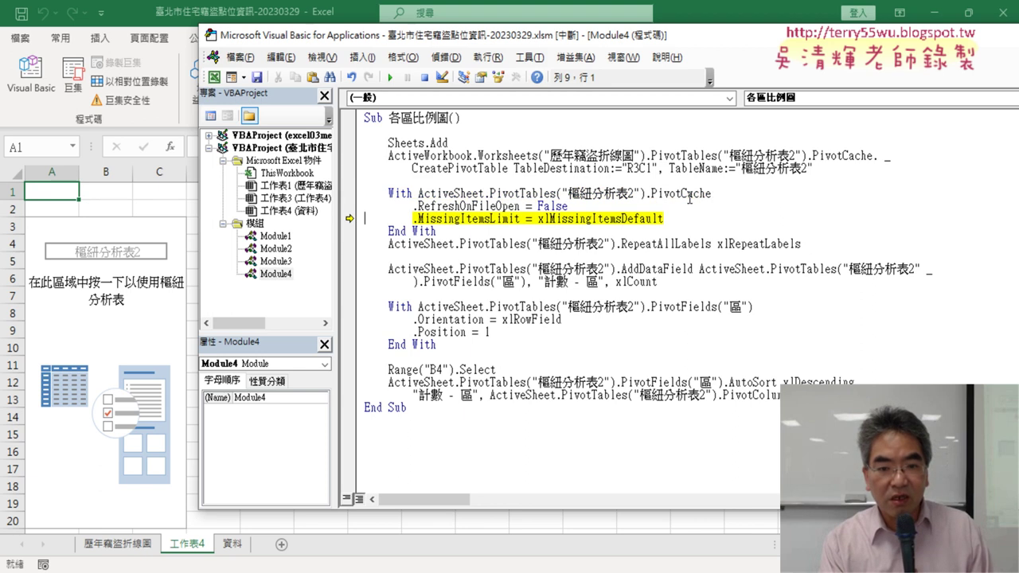
pyautogui.press('F8')
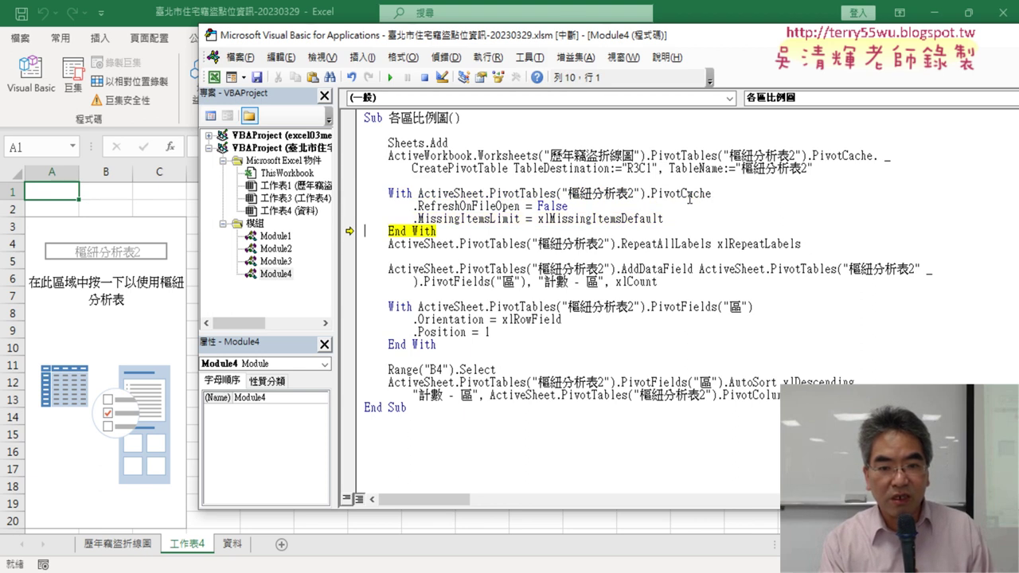
pyautogui.press('F8')
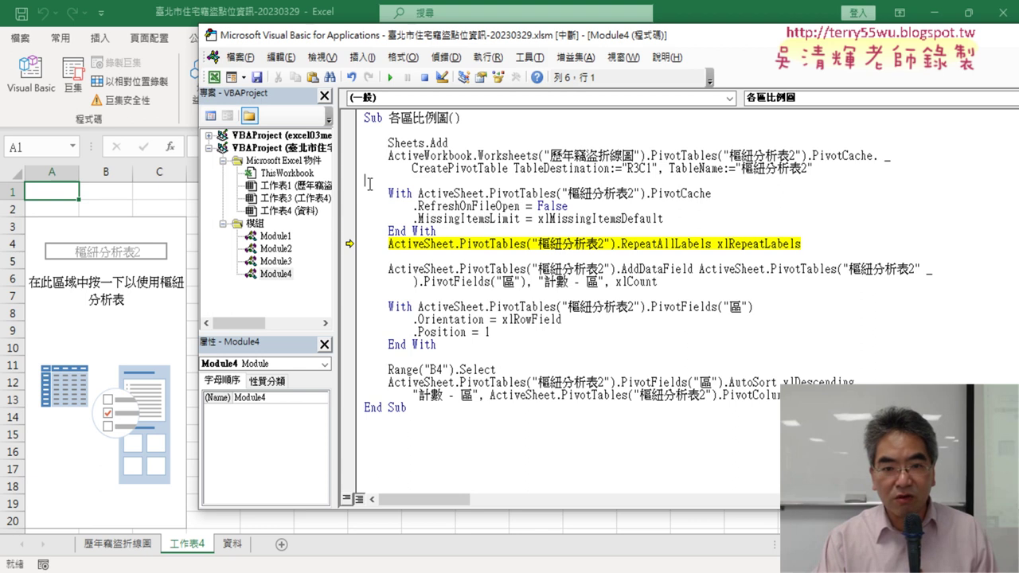
# Tidy blank lines around End With, decline the reset prompt, and run AddDataField for 計數 - 區.
pyautogui.press('Delete')
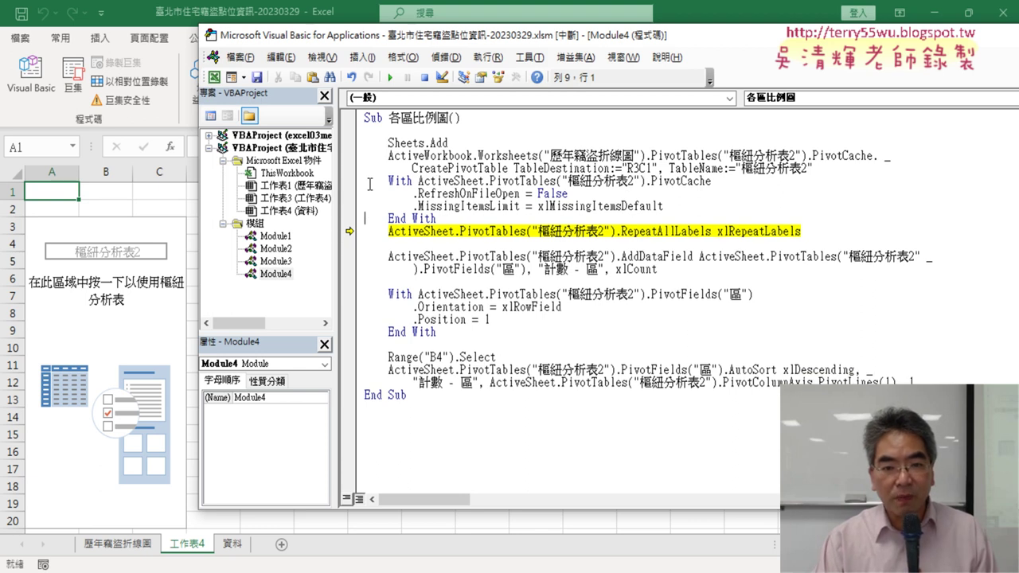
pyautogui.press('Return')
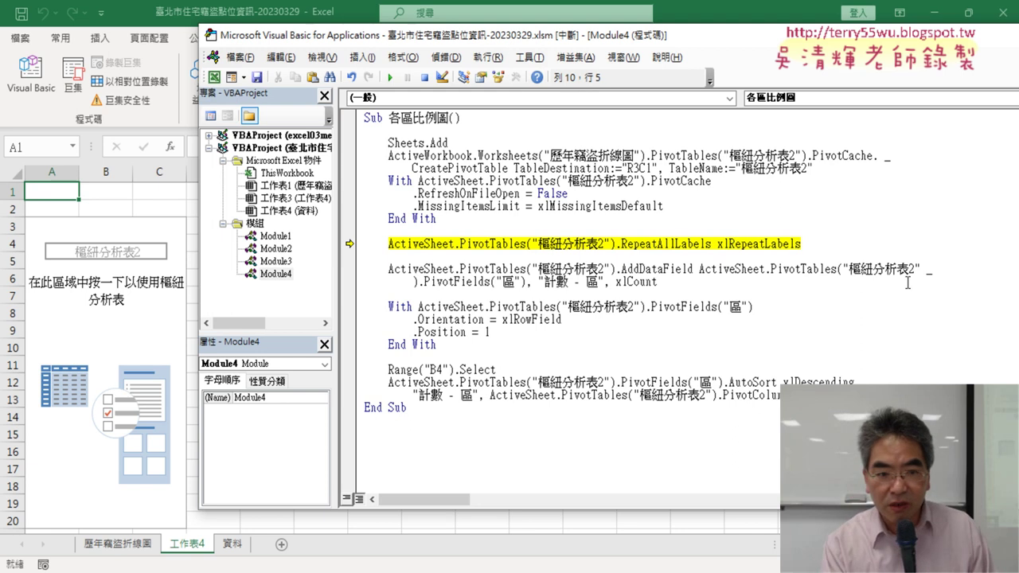
pyautogui.press('F8')
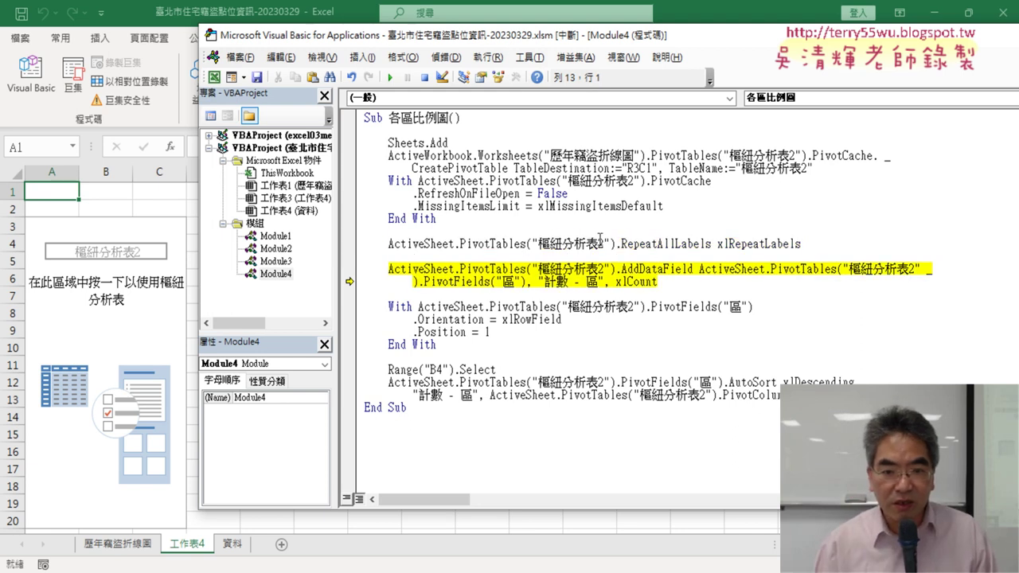
pyautogui.click(513, 215)
pyautogui.press('Delete')
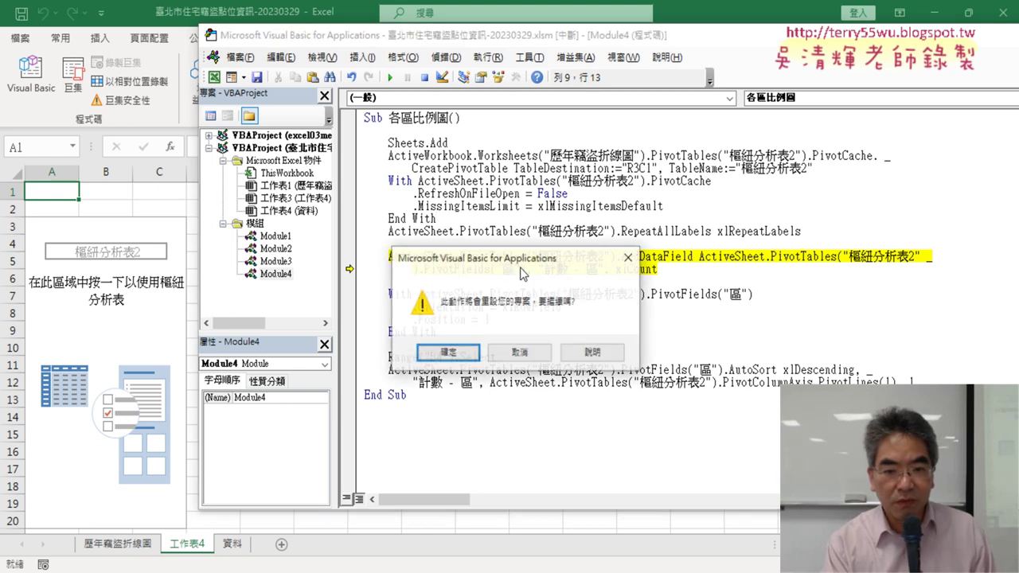
pyautogui.press('Delete')
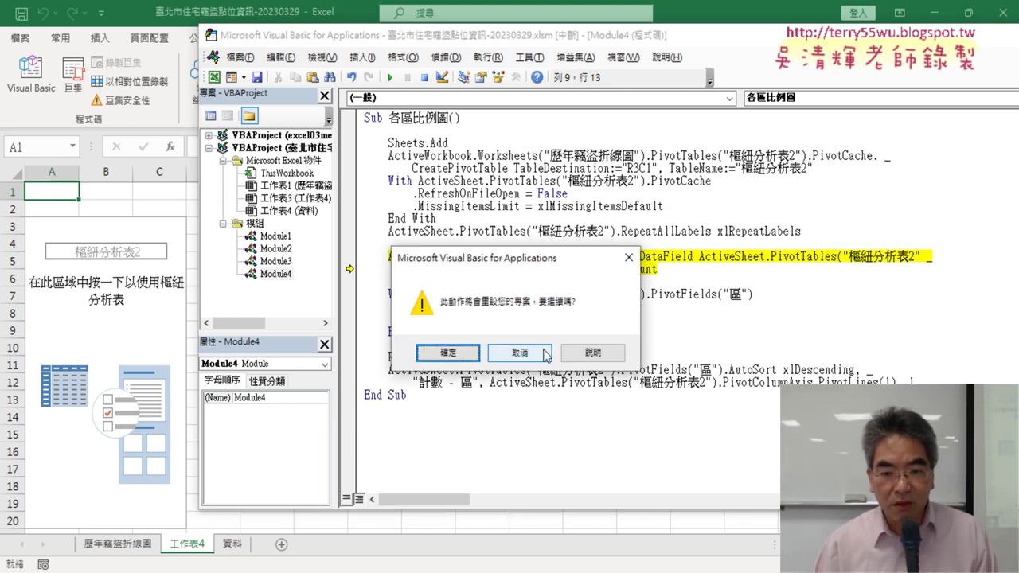
pyautogui.click(539, 354)
pyautogui.click(510, 283)
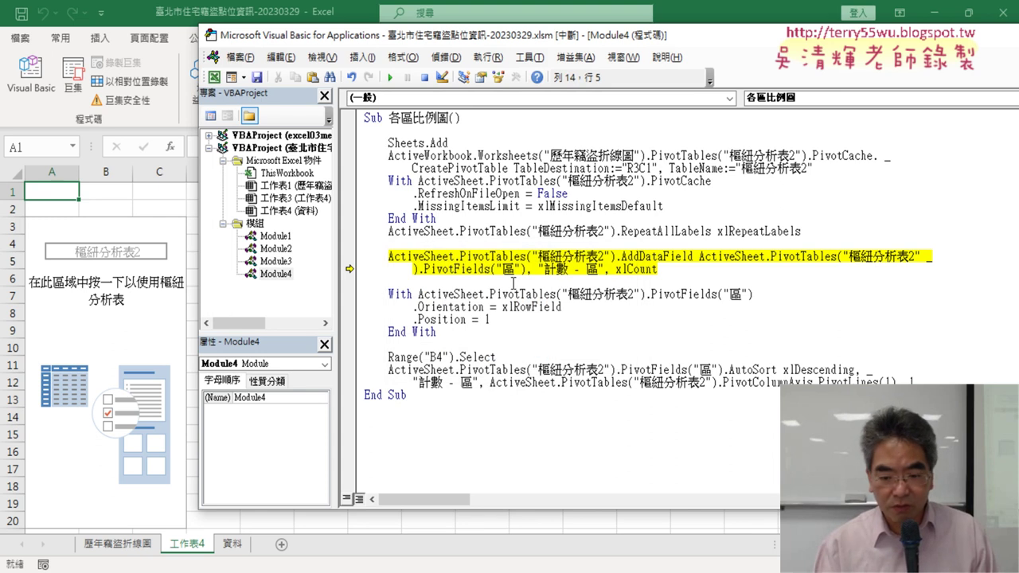
pyautogui.press('F8')
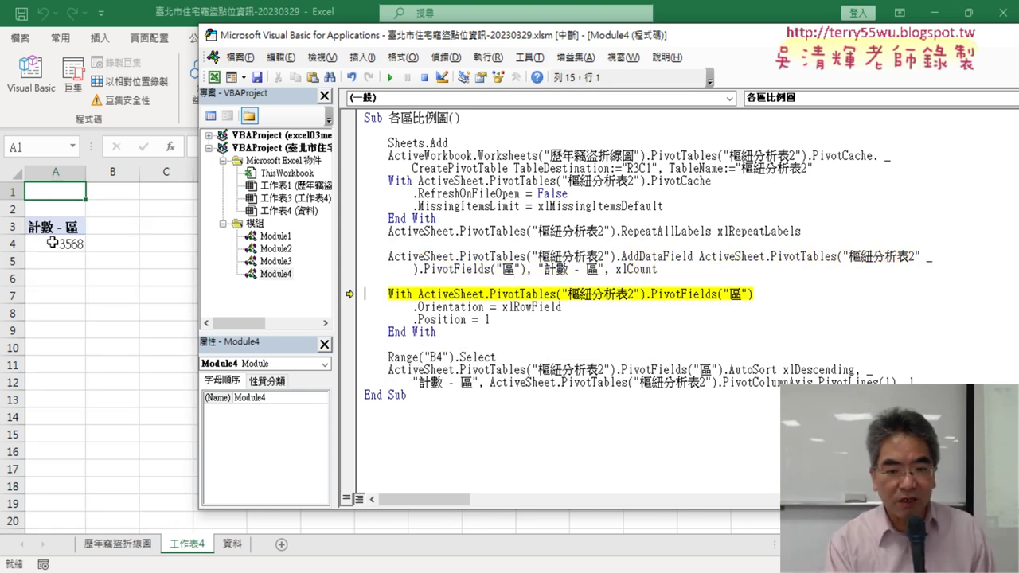
# Step through the row-field, B4 selection and descending AutoSort lines to End Sub, leaving 中山區 first at 457.
pyautogui.press('F8')
pyautogui.press('F8')
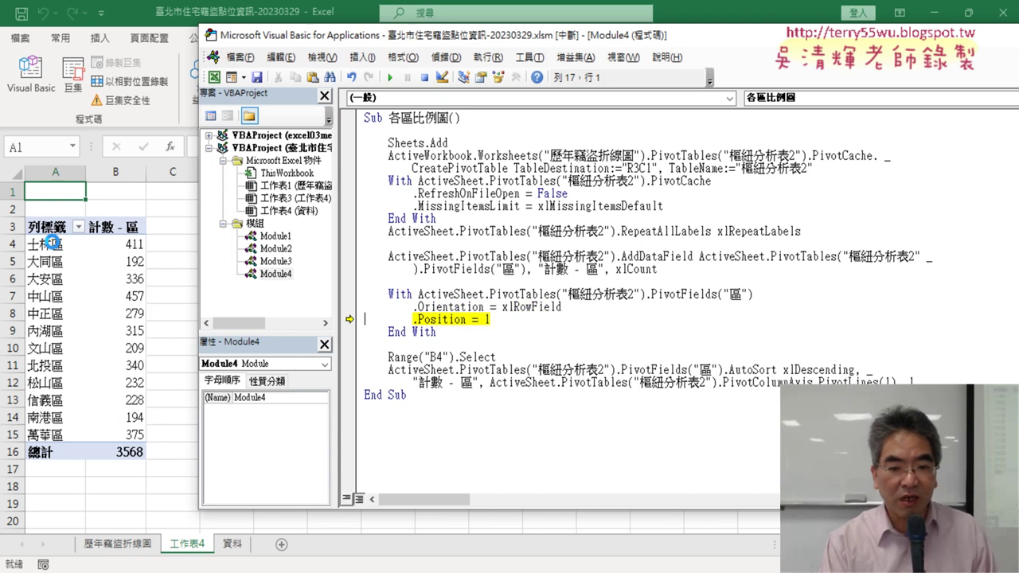
pyautogui.press('F8')
pyautogui.press('F8')
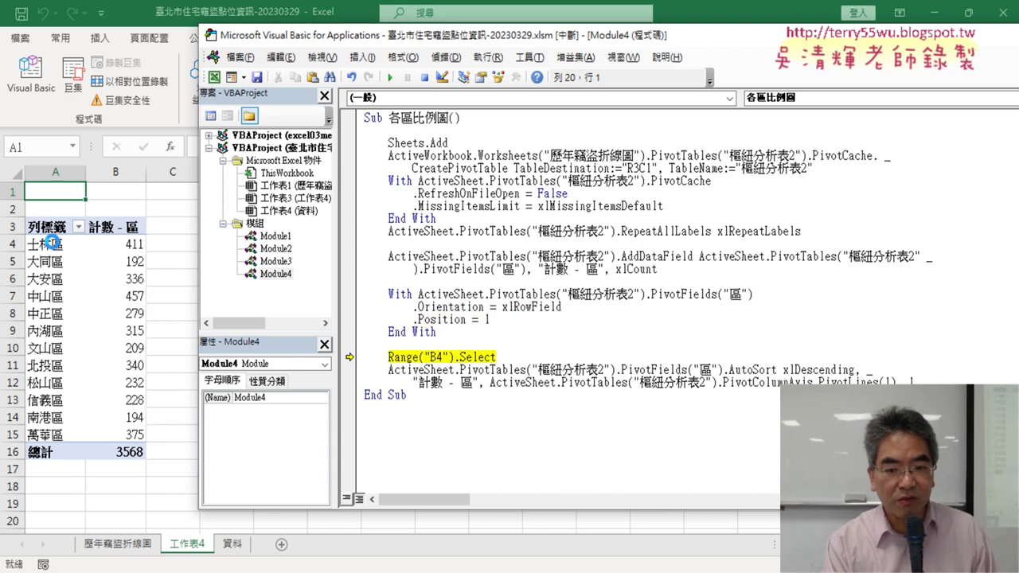
pyautogui.press('F8')
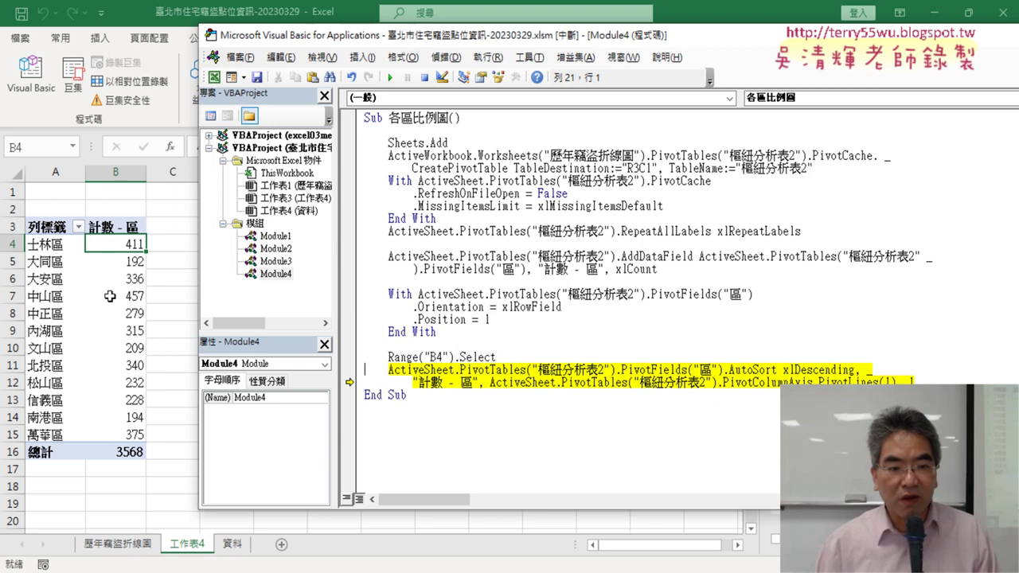
pyautogui.press('F8')
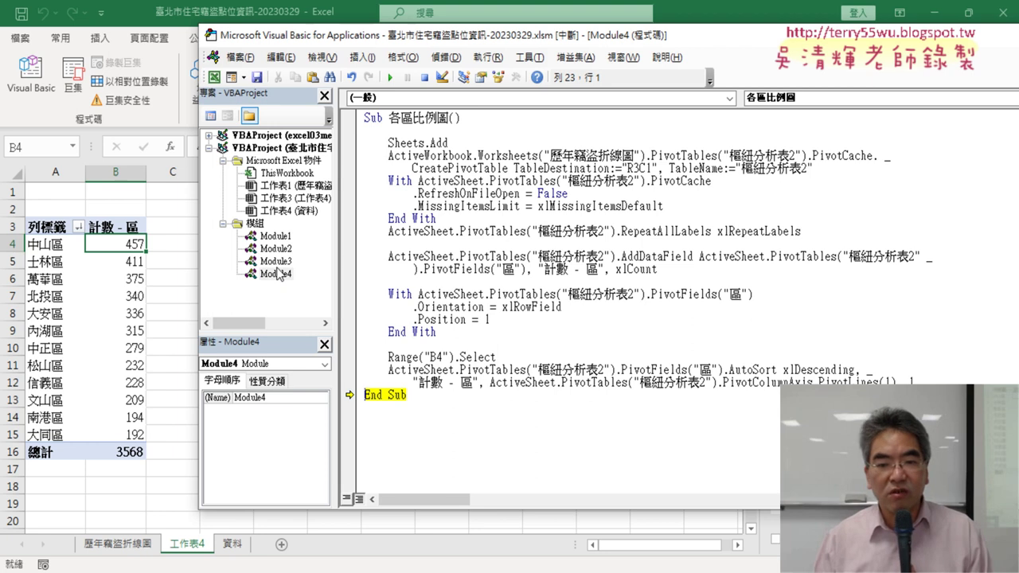
pyautogui.press('F8')
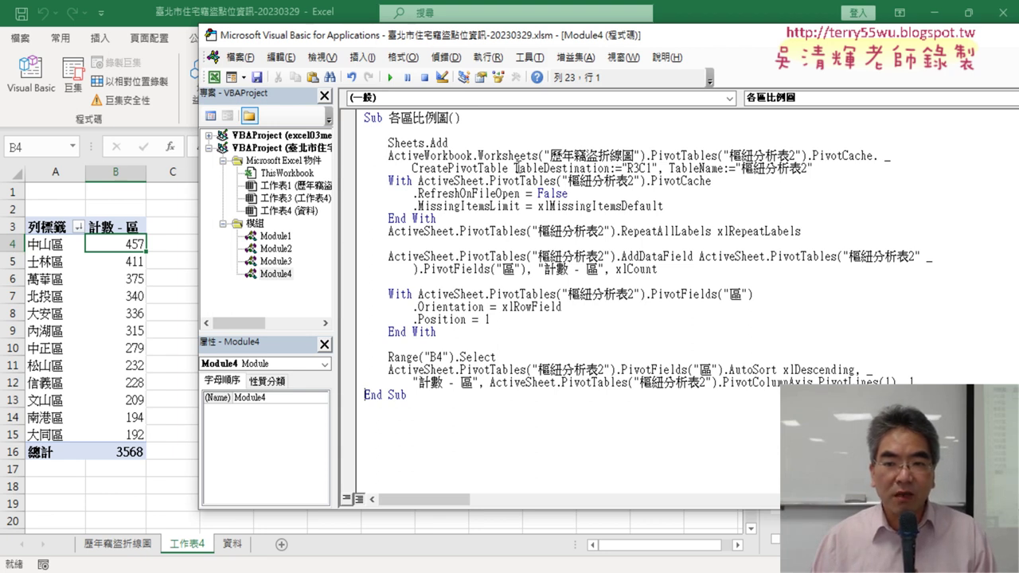
pyautogui.moveTo(515, 168); pyautogui.dragTo(606, 168)
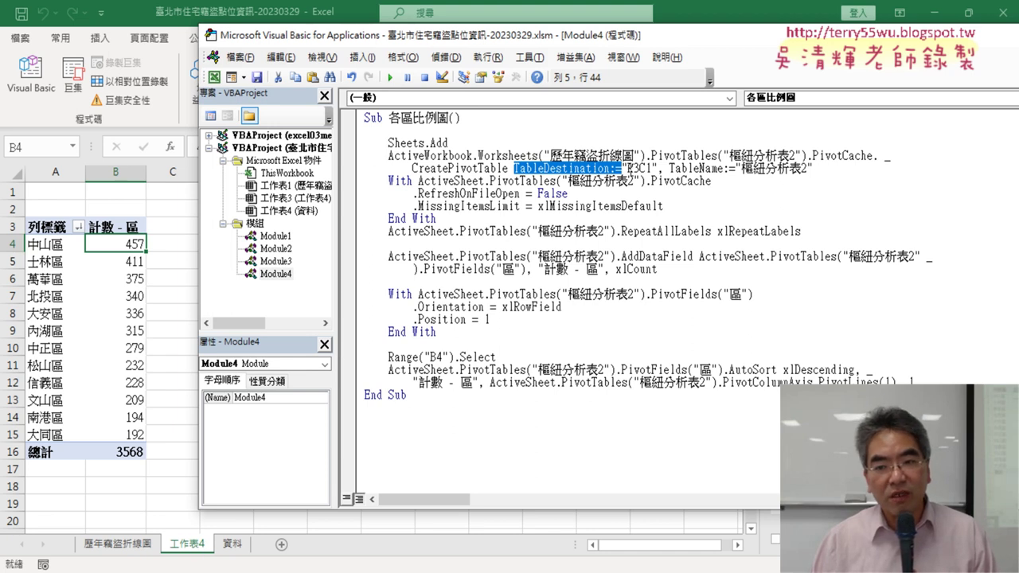
# Highlight the R3C1 destination and the 工作表4 tab where the pivot table landed.
pyautogui.doubleClick(638, 168)
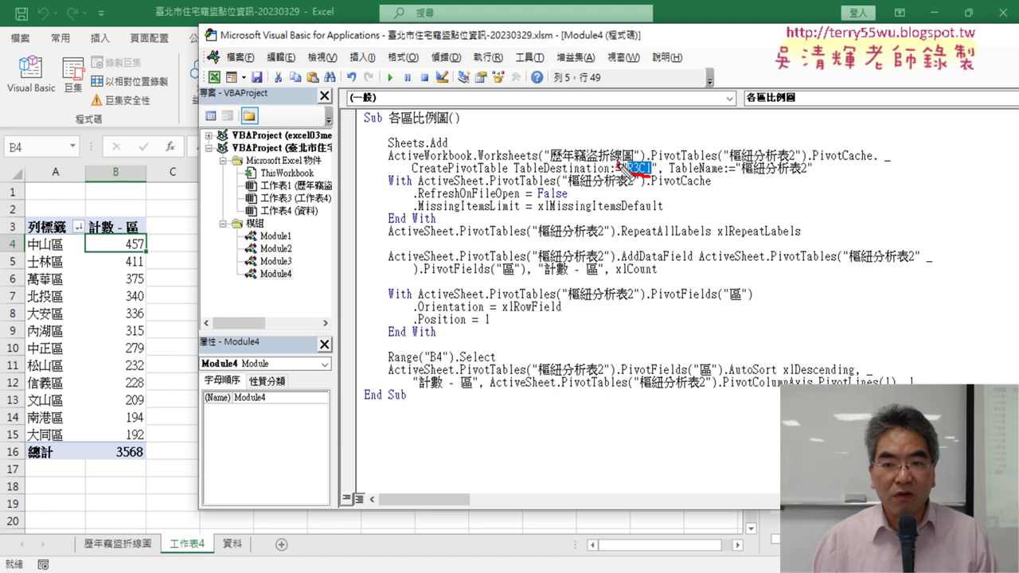
pyautogui.moveTo(658, 162)
pyautogui.mouseDown()
pyautogui.moveTo(661, 184)
pyautogui.moveTo(53, 220)
pyautogui.moveTo(78, 225)
pyautogui.mouseUp()
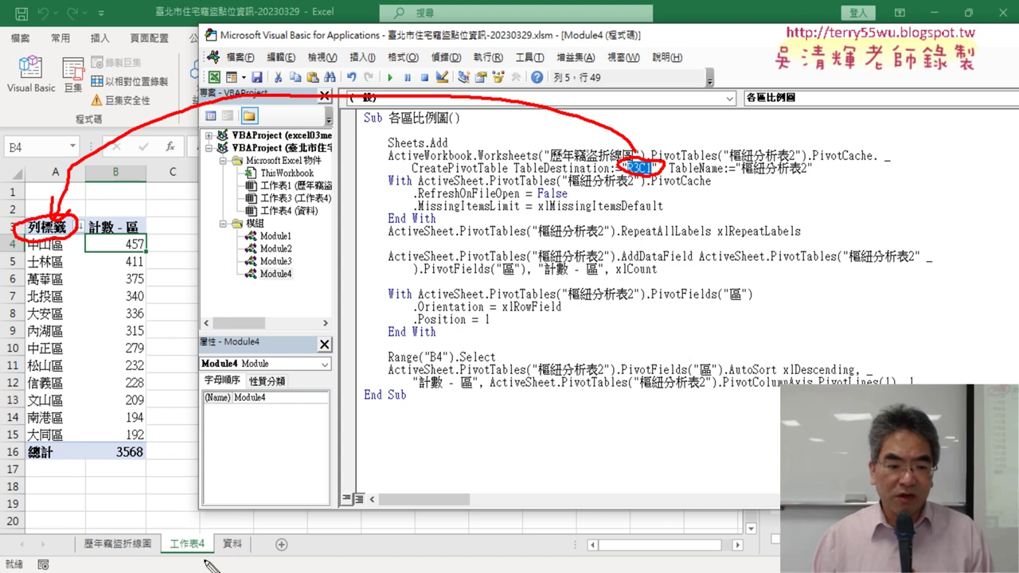
pyautogui.moveTo(206, 561); pyautogui.dragTo(211, 542)
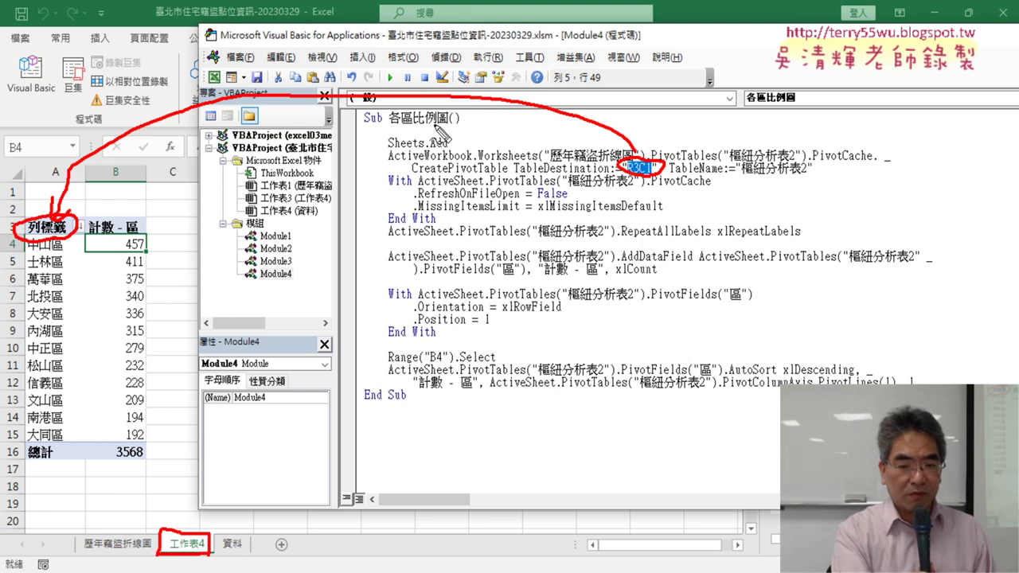
pyautogui.press('Escape')
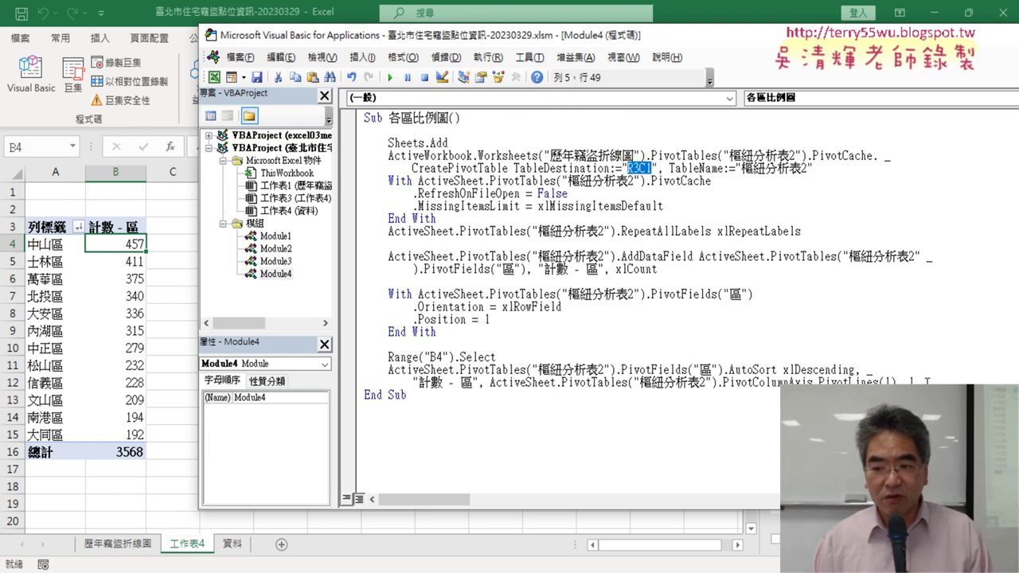
# Add two blank lines after the AutoSort statement, before End Sub.
pyautogui.click(932, 382)
pyautogui.press('Return')
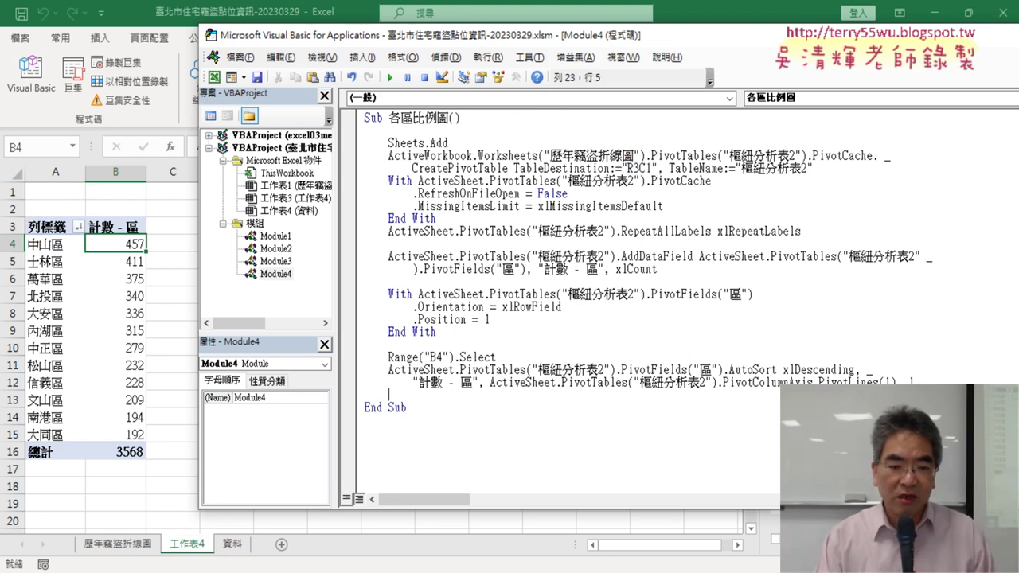
pyautogui.press('Return')
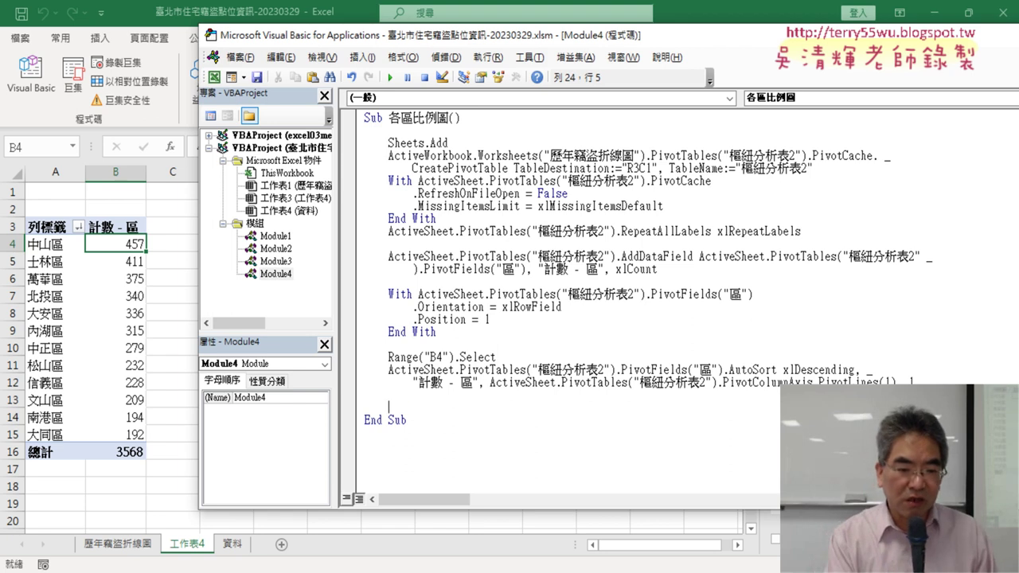
# Add the statement ActiveSheet.Name = "各區比例圖" just before End Sub, pasting the macro's name.
pyautogui.write('a')
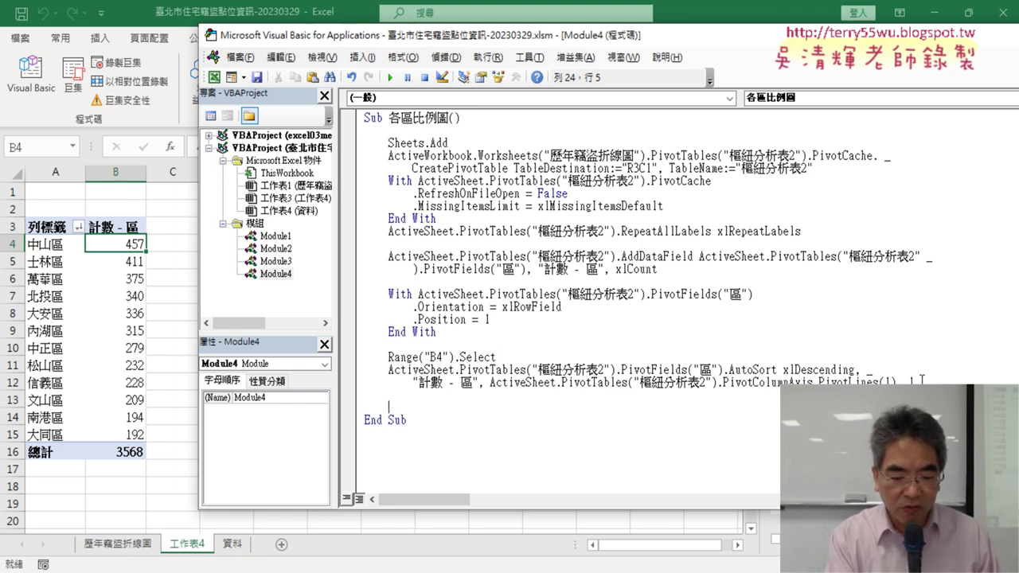
pyautogui.write('cti')
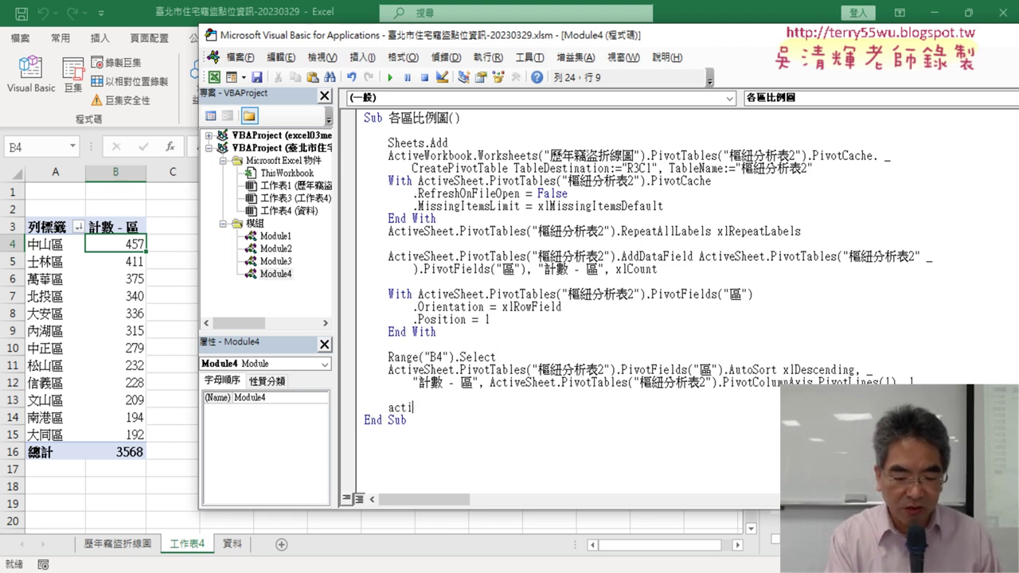
pyautogui.write('ves')
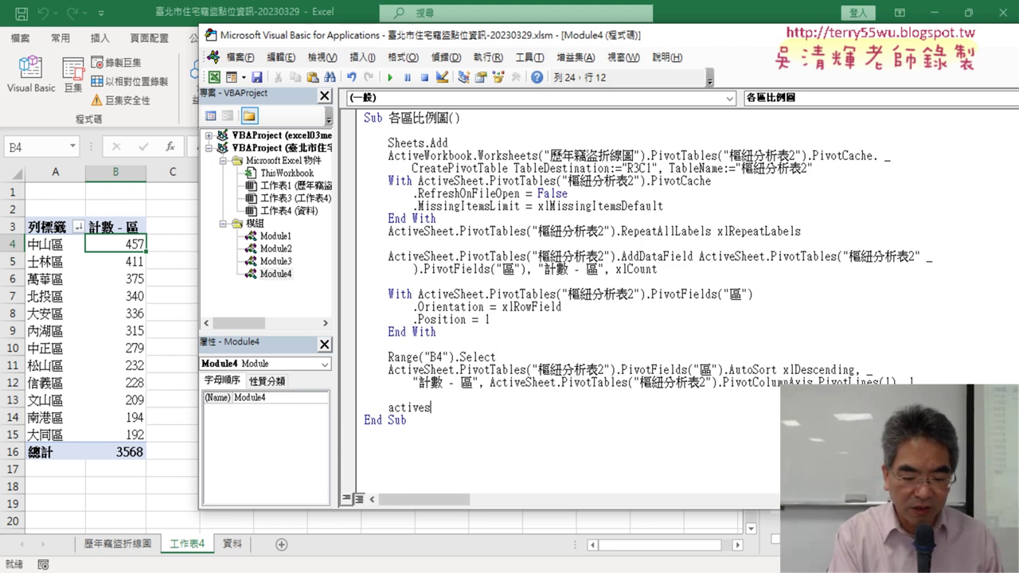
pyautogui.write('heet')
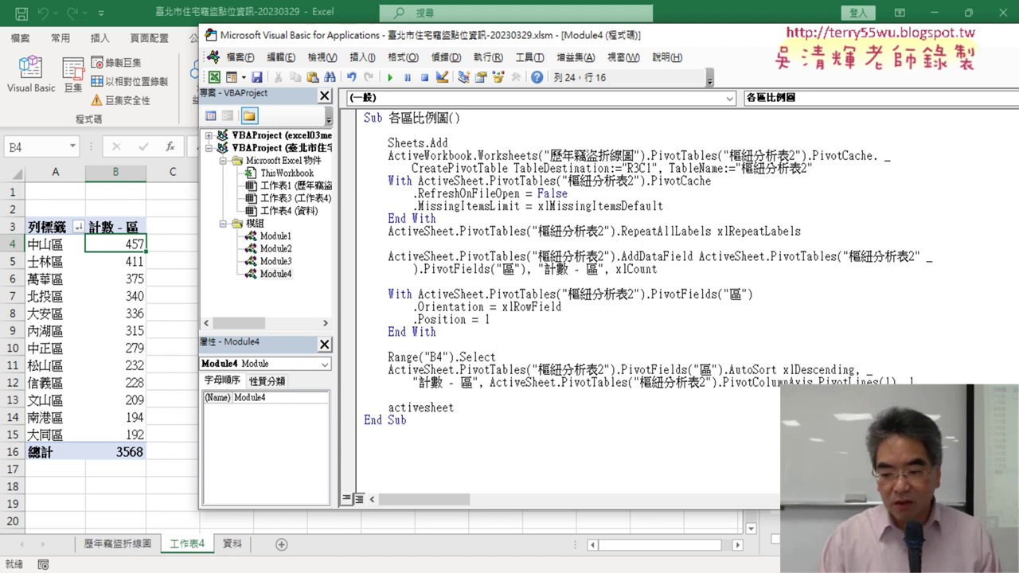
pyautogui.write('.na')
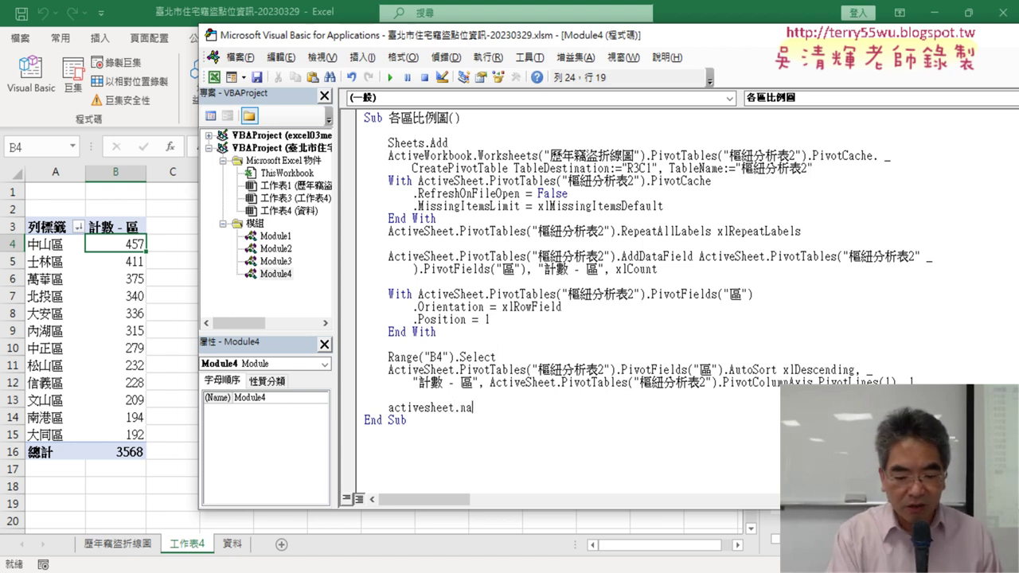
pyautogui.write('me=')
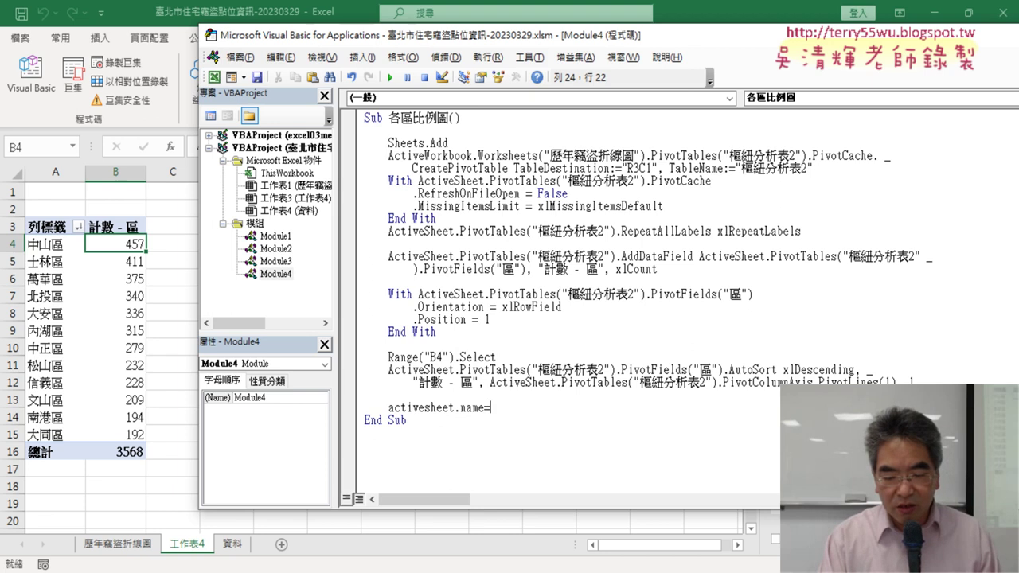
pyautogui.write('"')
pyautogui.press('Left')
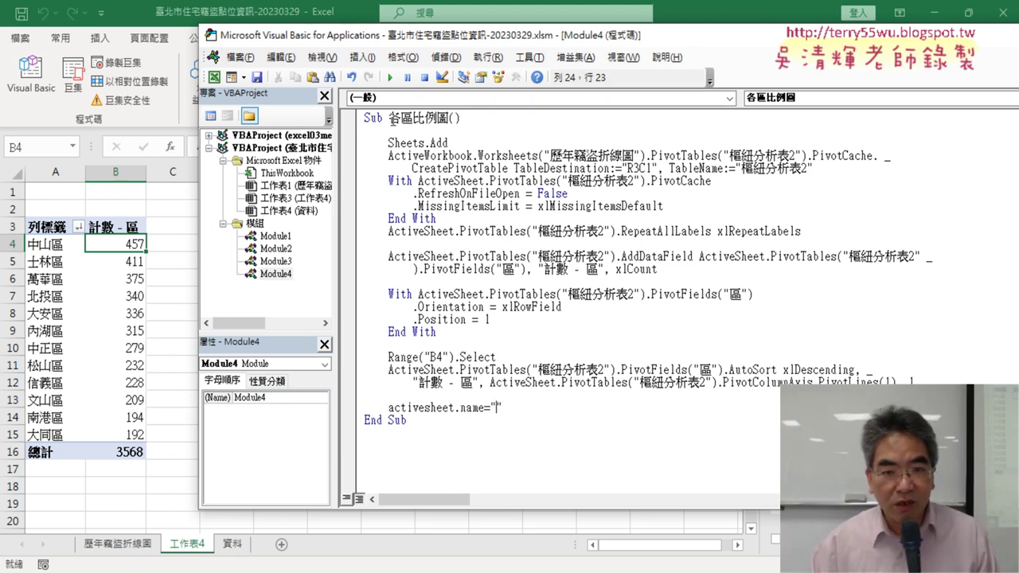
pyautogui.moveTo(390, 118); pyautogui.dragTo(437, 118)
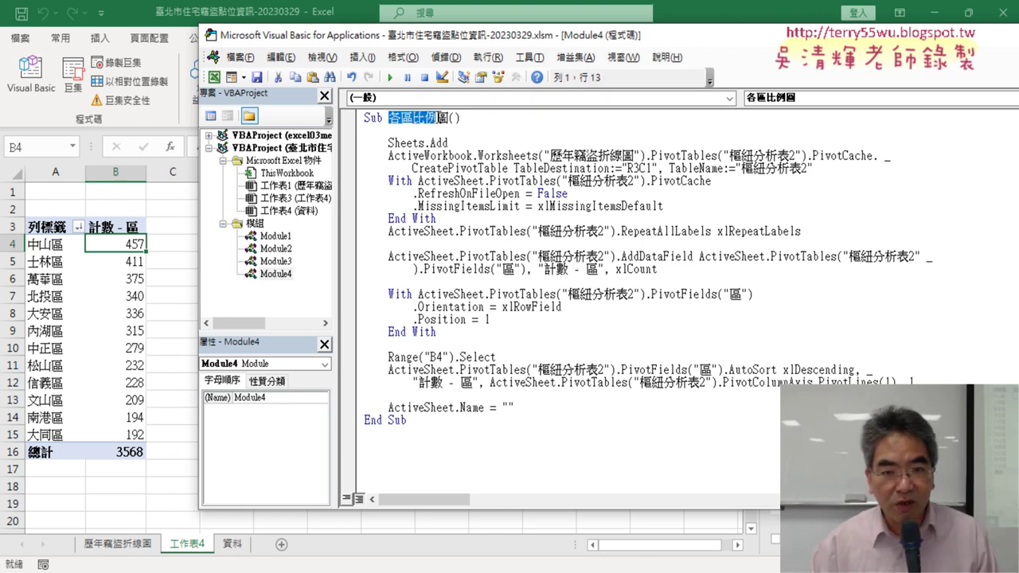
pyautogui.click(509, 408)
pyautogui.write('各區比例圖')
pyautogui.click(690, 440)
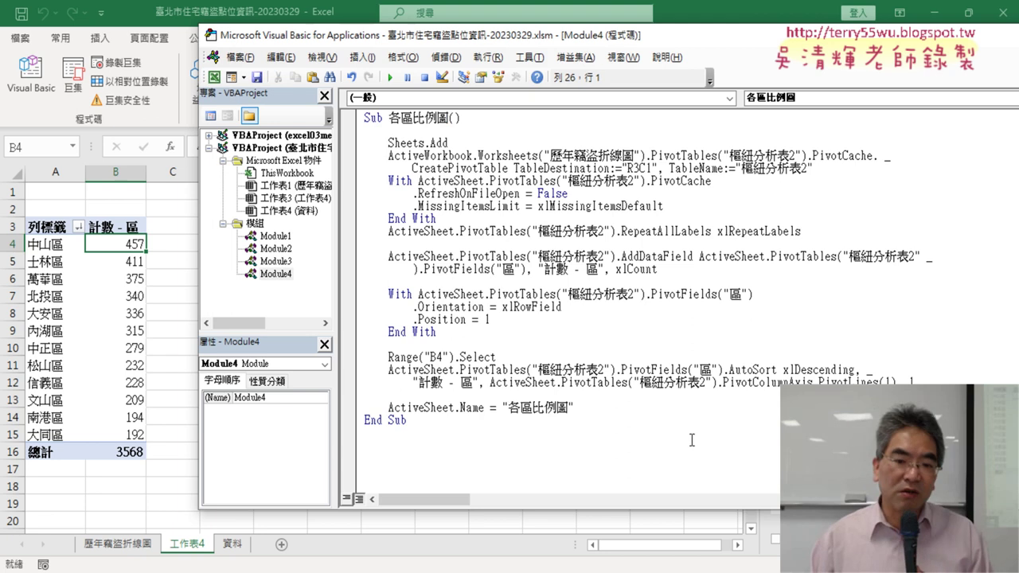
# Delete the old 工作表4 test sheet.
pyautogui.rightClick(183, 550)
pyautogui.click(231, 349)
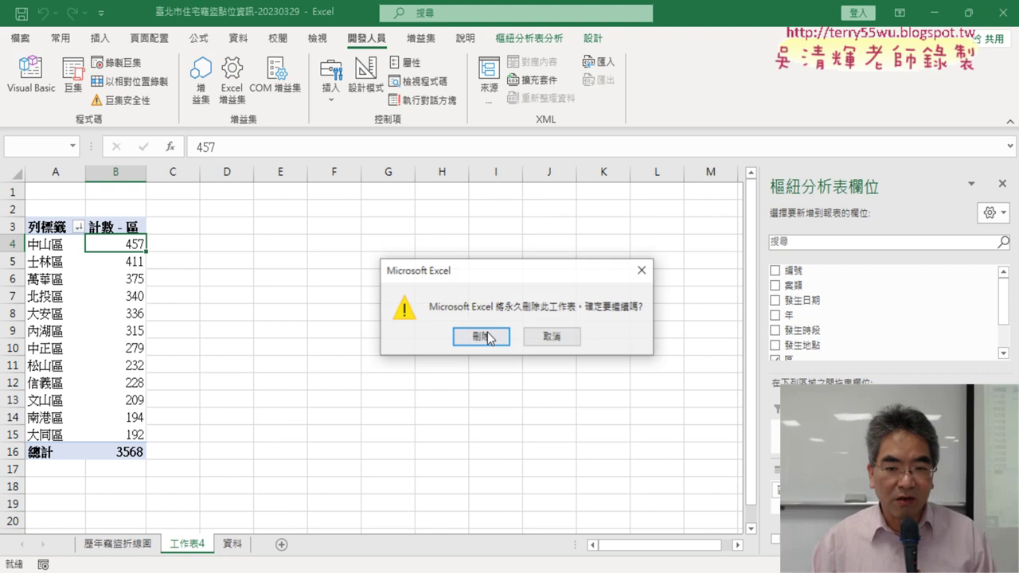
pyautogui.click(482, 333)
# Run the 各區比例圖 macro from the VBA editor and narrow the editor to show the new sheet.
pyautogui.click(30, 75)
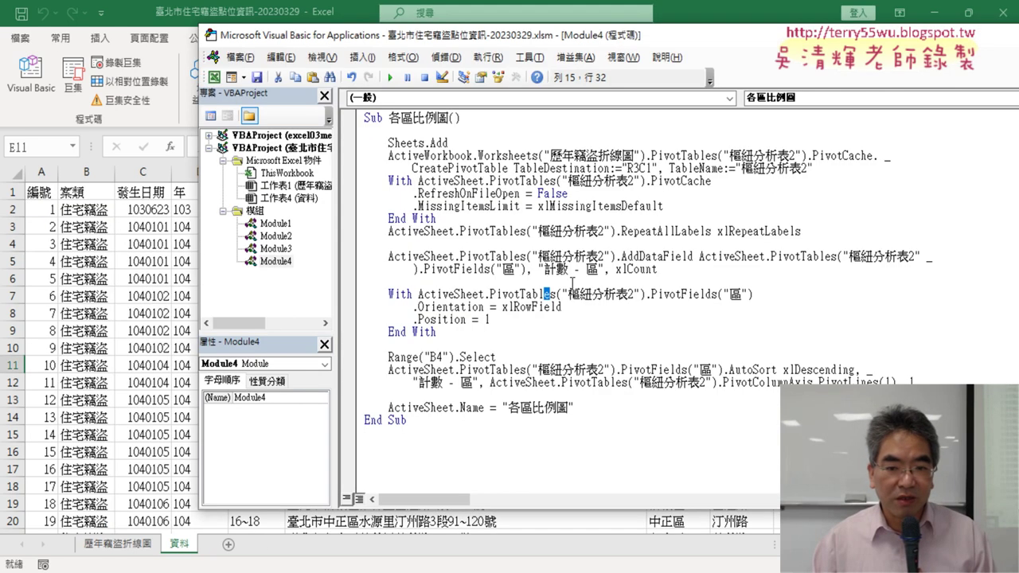
pyautogui.click(542, 245)
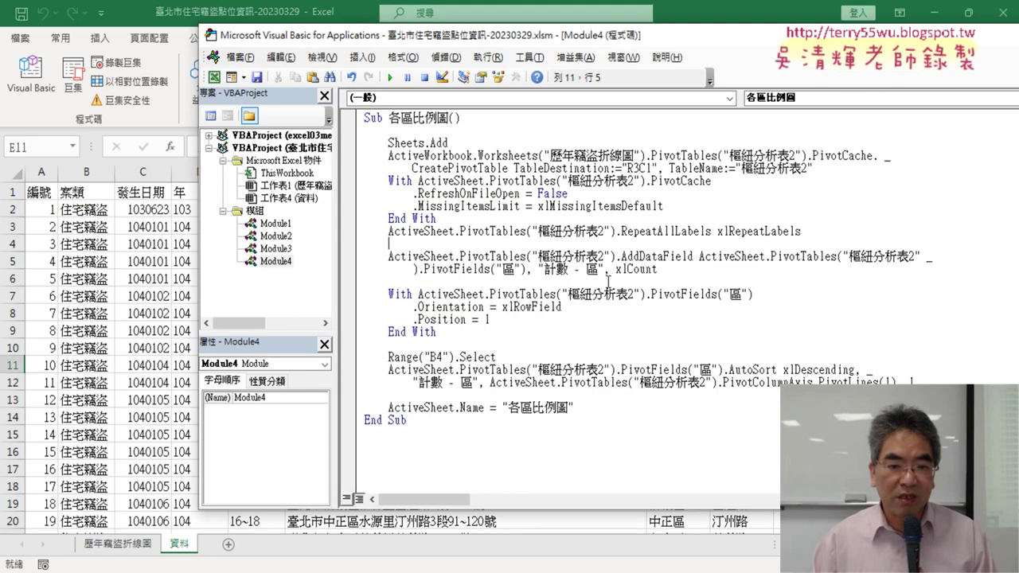
pyautogui.click(390, 77)
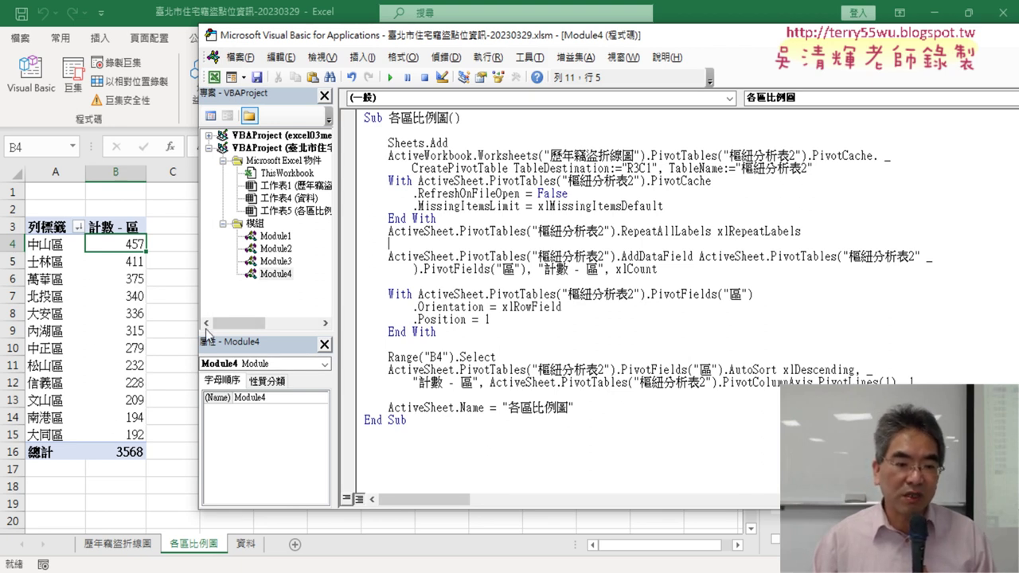
pyautogui.moveTo(199, 311); pyautogui.dragTo(479, 311)
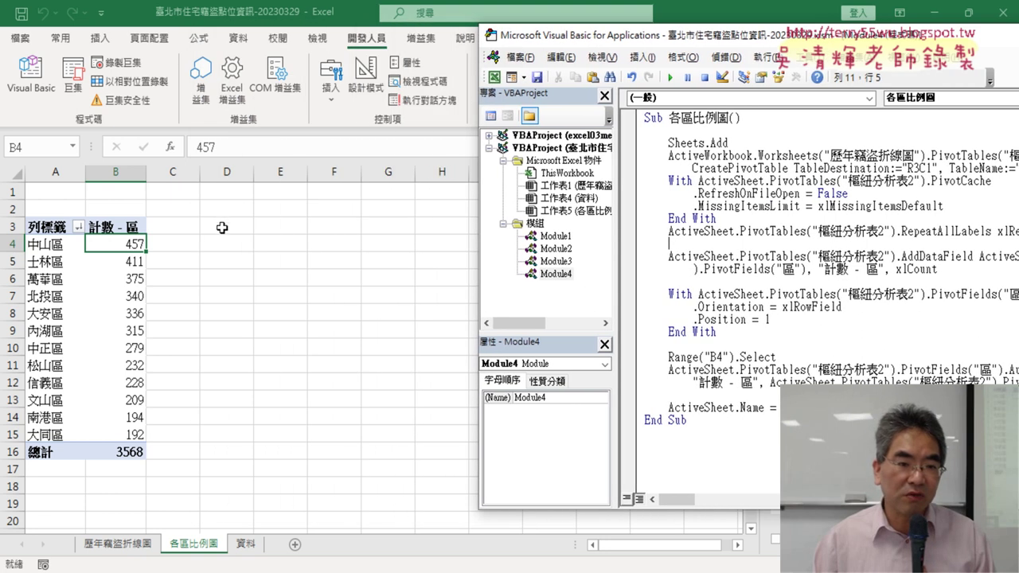
# Bring the workbook in front of the VBA editor and select D2:M20 beside the district pivot.
pyautogui.click(219, 228)
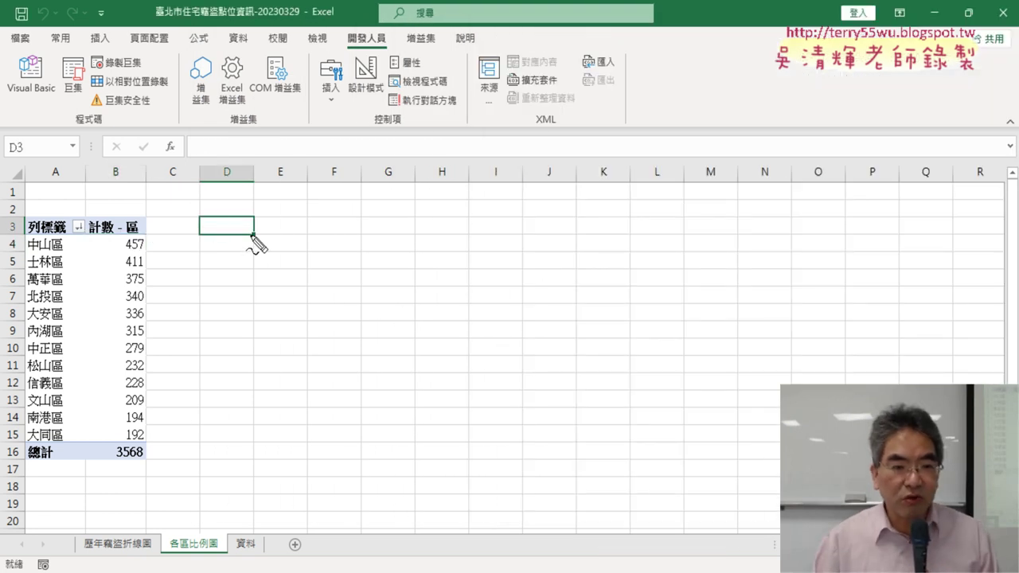
pyautogui.moveTo(198, 232)
pyautogui.mouseDown()
pyautogui.moveTo(250, 218)
pyautogui.moveTo(254, 235)
pyautogui.moveTo(201, 235)
pyautogui.moveTo(204, 216)
pyautogui.mouseUp()
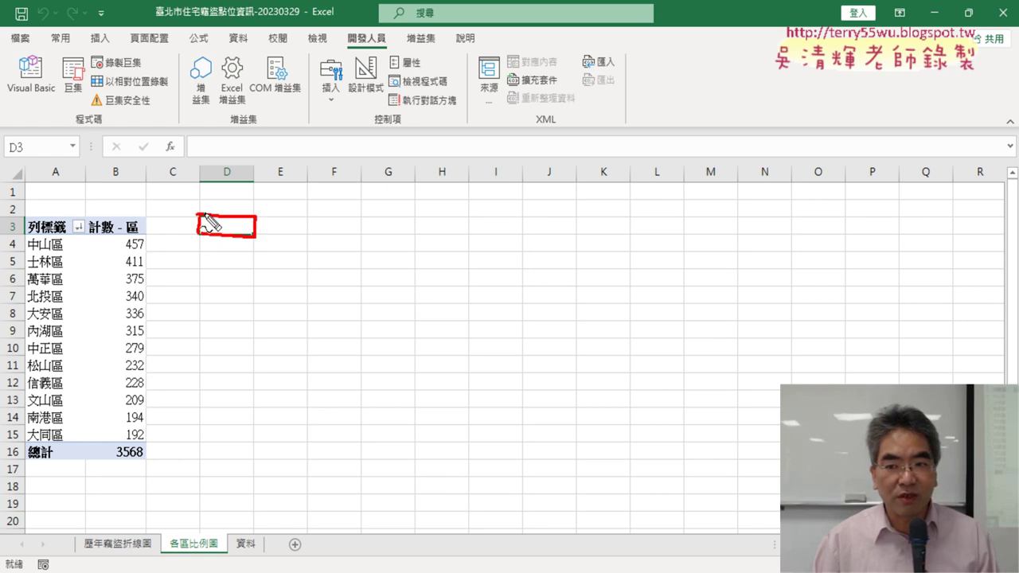
pyautogui.moveTo(738, 216); pyautogui.dragTo(741, 241)
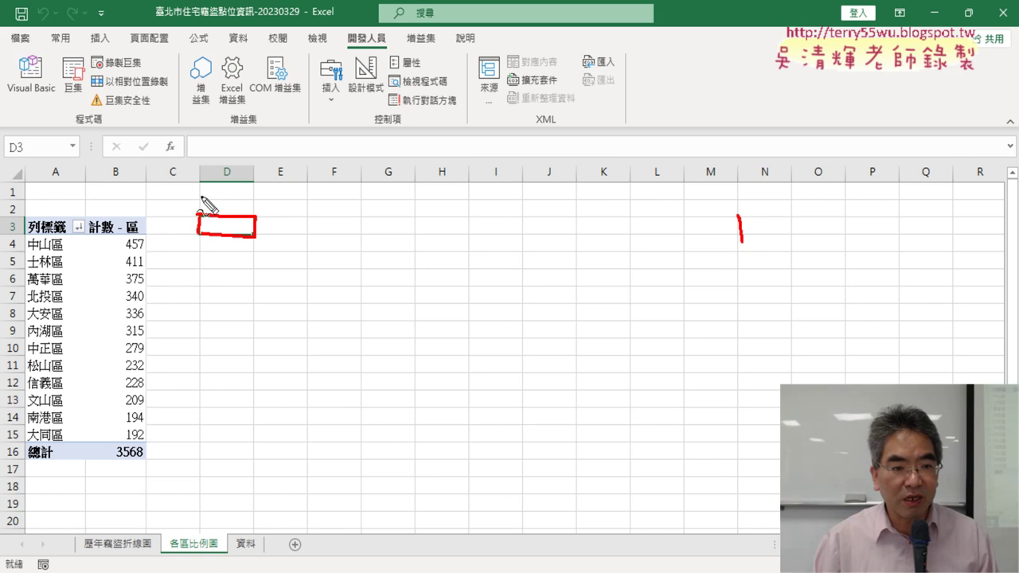
pyautogui.moveTo(199, 213)
pyautogui.mouseDown()
pyautogui.moveTo(209, 200)
pyautogui.moveTo(253, 201)
pyautogui.moveTo(253, 215)
pyautogui.moveTo(200, 215)
pyautogui.mouseUp()
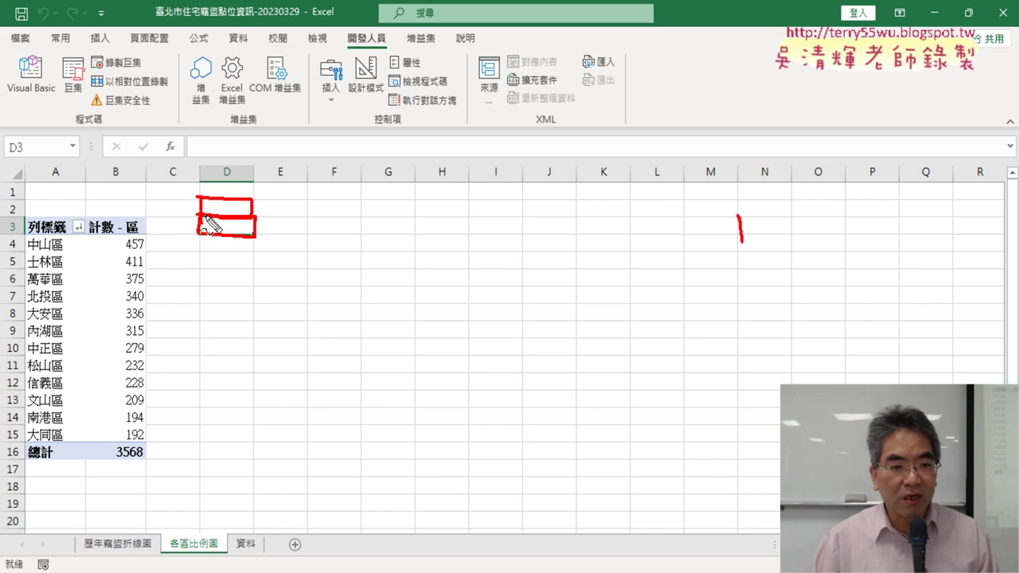
pyautogui.moveTo(738, 200); pyautogui.dragTo(739, 236)
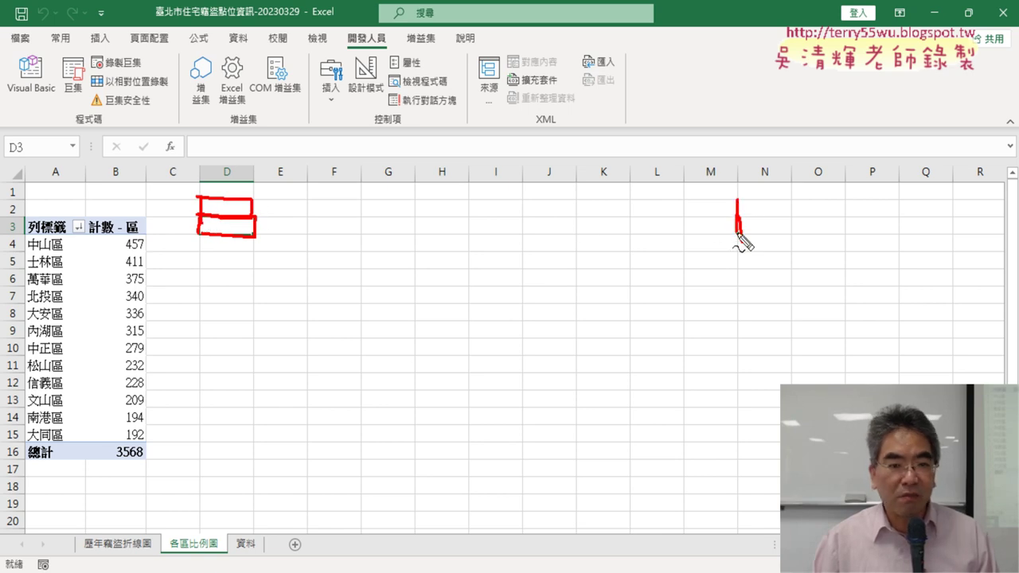
pyautogui.moveTo(166, 201); pyautogui.dragTo(231, 203)
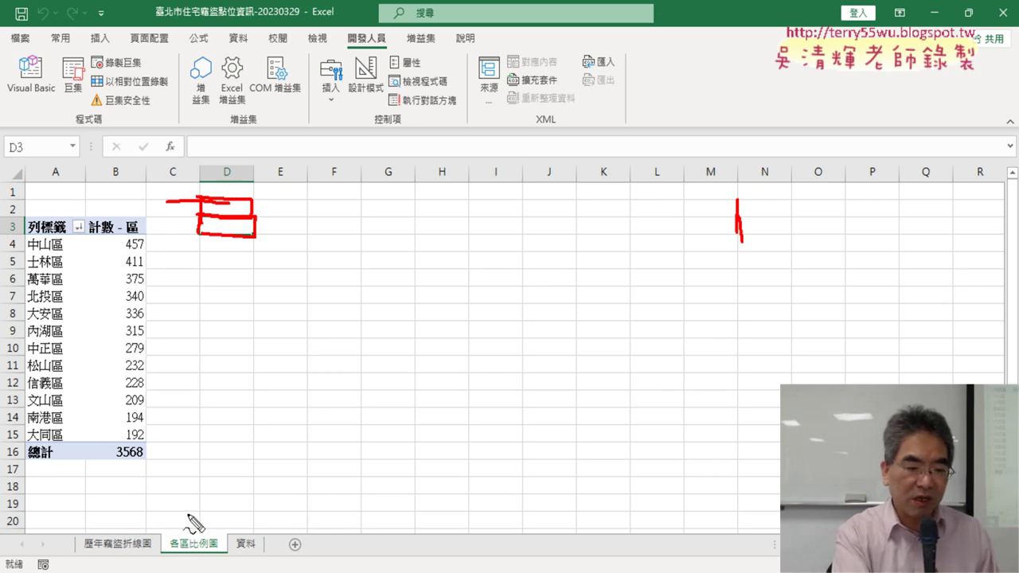
pyautogui.press('Escape')
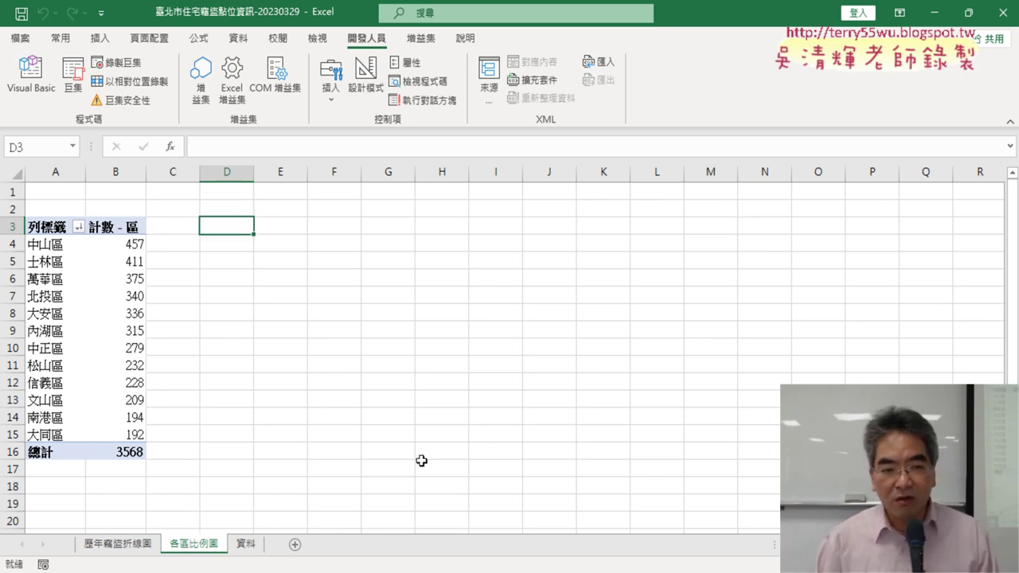
pyautogui.moveTo(222, 211); pyautogui.dragTo(701, 530)
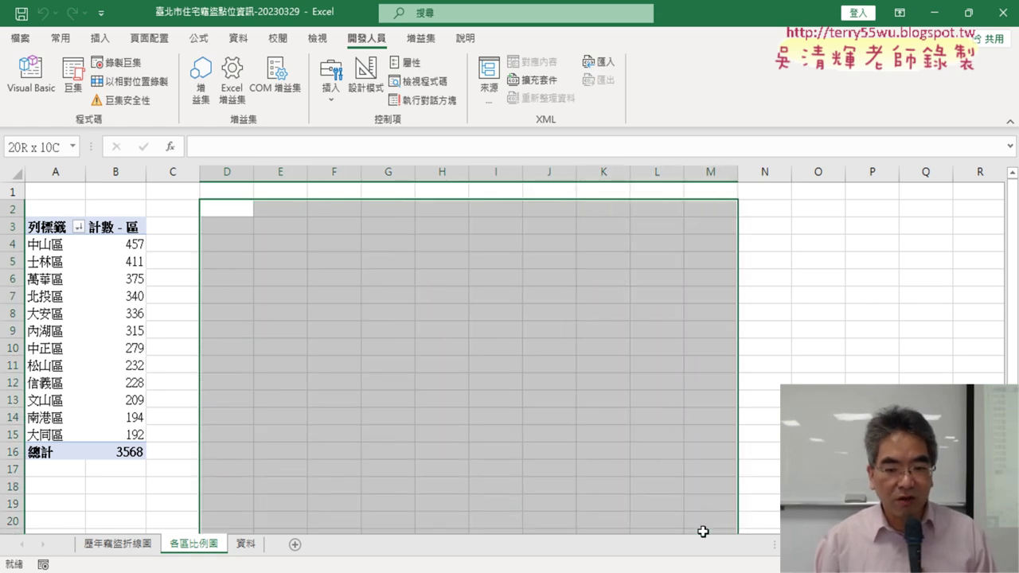
pyautogui.moveTo(701, 530); pyautogui.dragTo(701, 532)
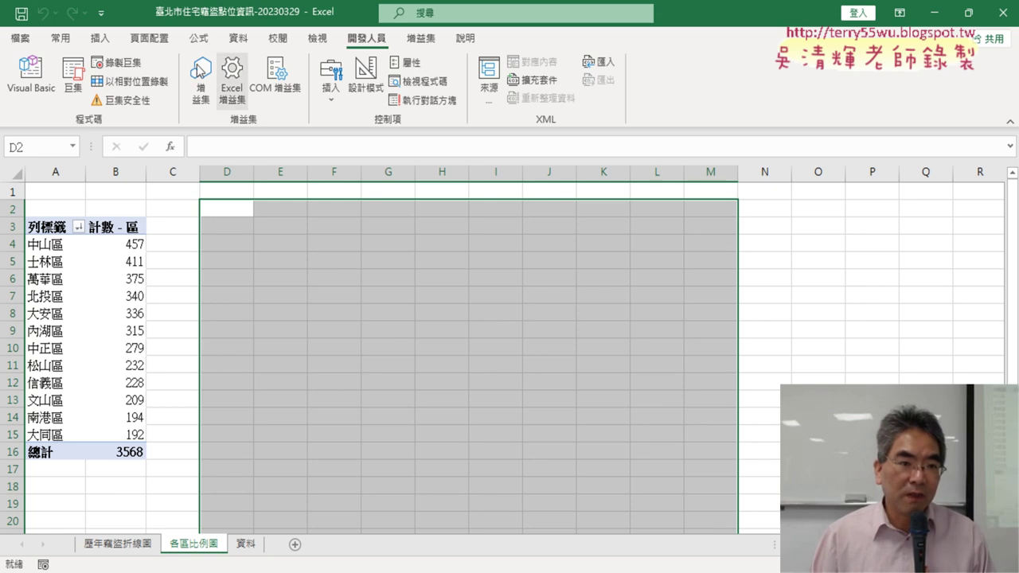
# Select the 大安區 count in the pivot, preview a Pie PivotChart, and cancel without inserting.
pyautogui.click(88, 333)
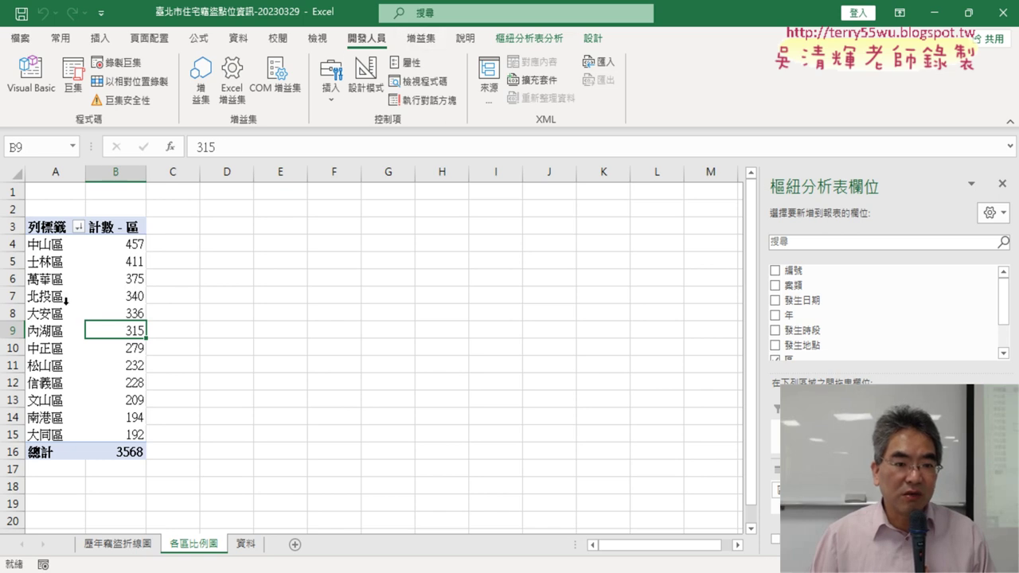
pyautogui.click(71, 303)
pyautogui.click(95, 309)
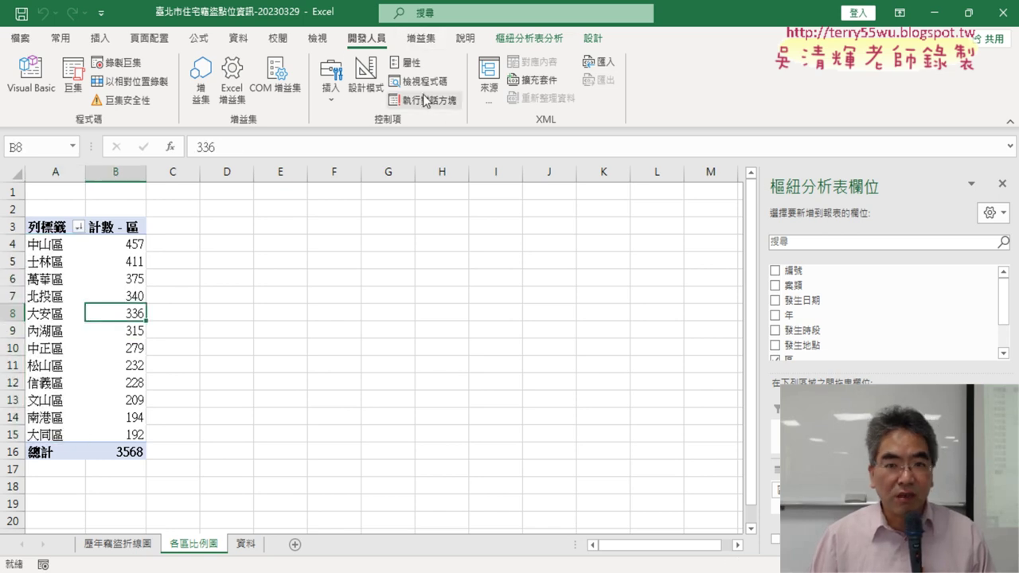
pyautogui.click(546, 39)
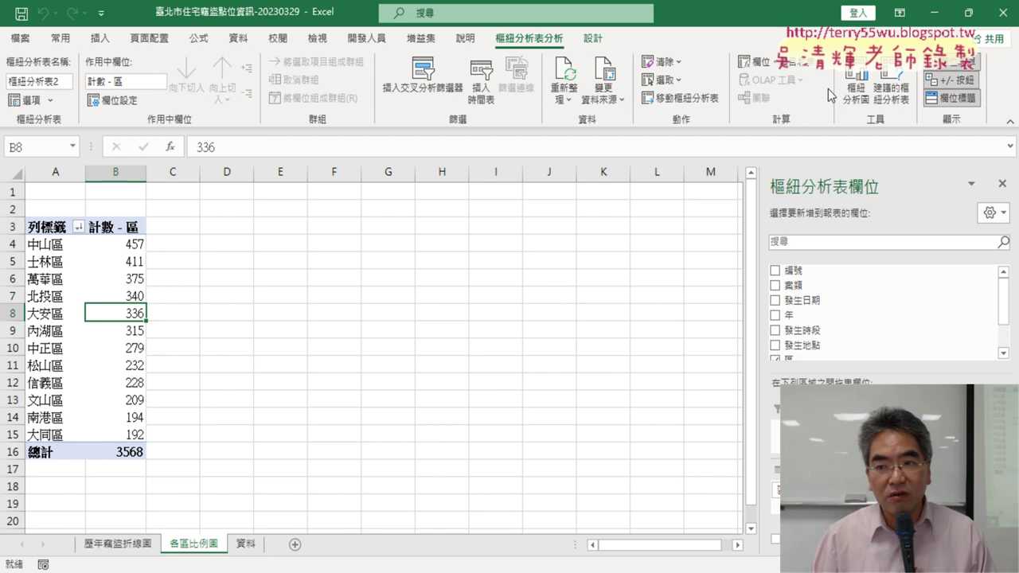
pyautogui.click(860, 94)
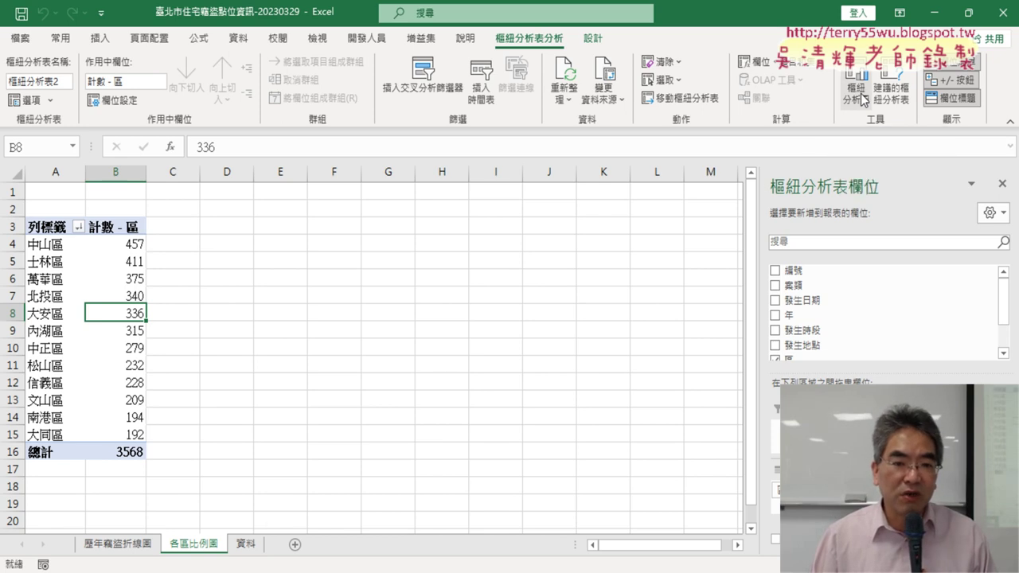
pyautogui.click(325, 190)
pyautogui.moveTo(489, 235)
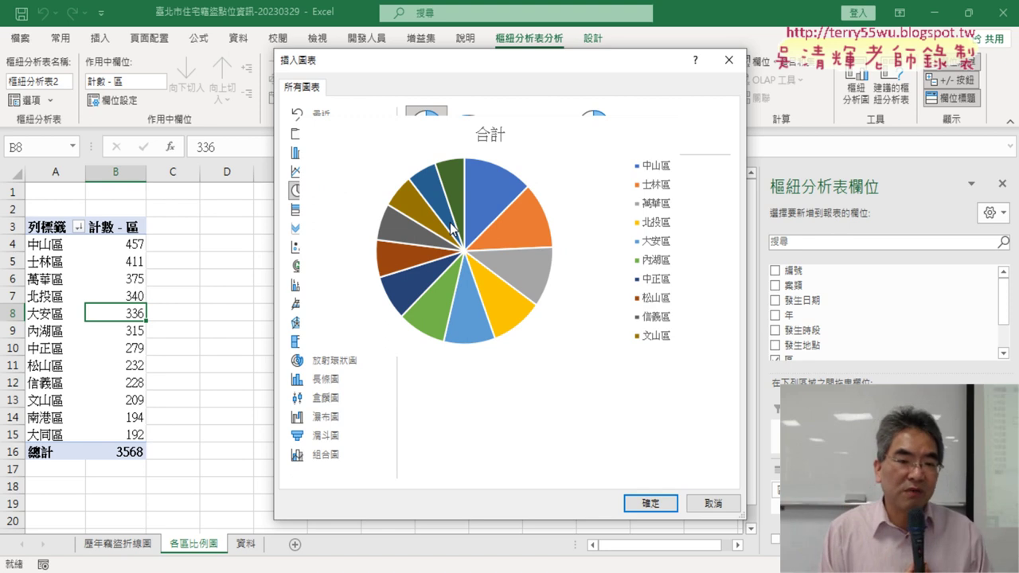
pyautogui.click(713, 506)
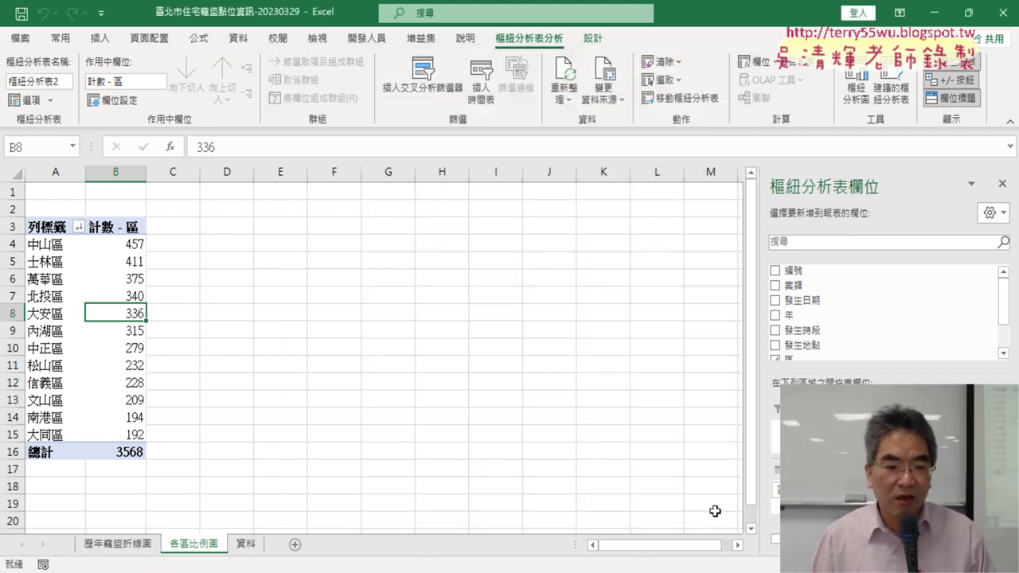
# Delete the 各區比例圖 sheet.
pyautogui.rightClick(197, 548)
pyautogui.click(279, 349)
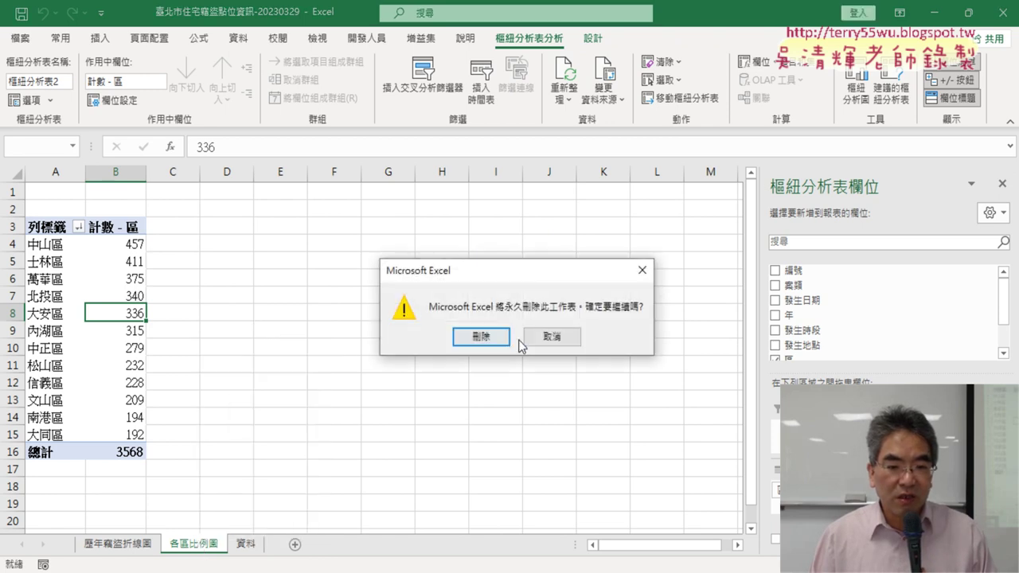
pyautogui.click(500, 338)
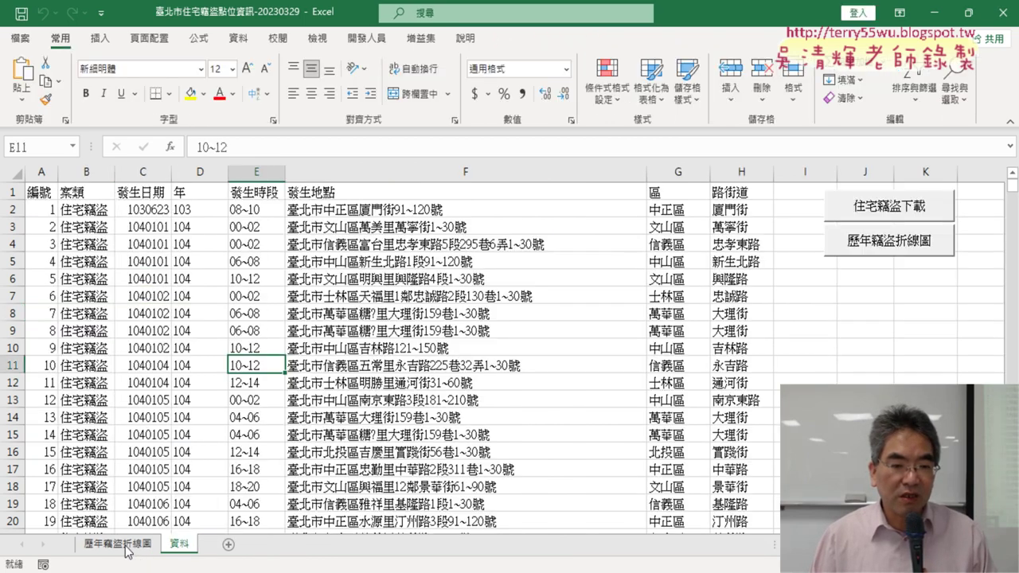
# From 歷年竊盜折線圖, reopen the macro in a widened VBA editor and review the R3C1 destination.
pyautogui.click(129, 549)
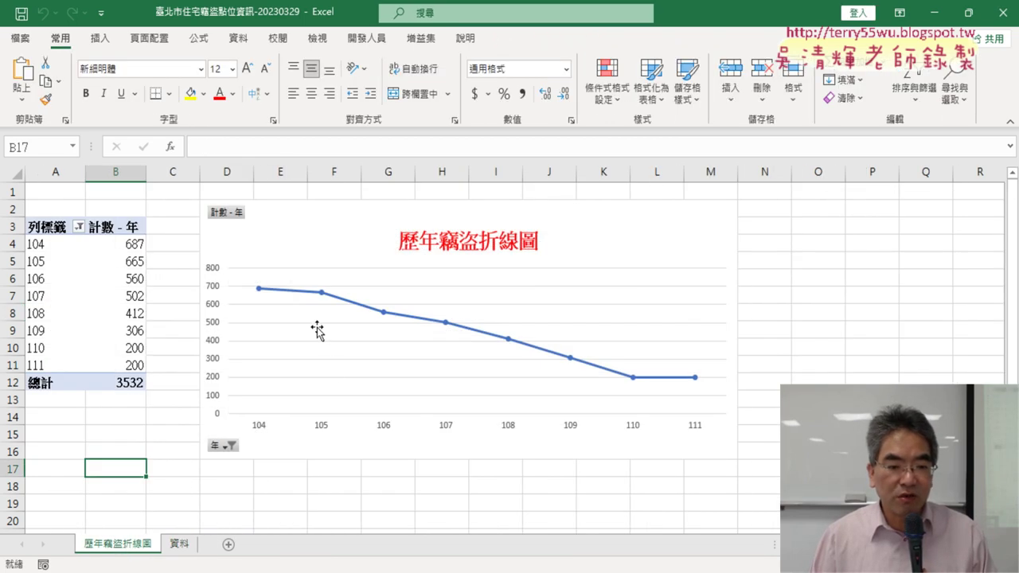
pyautogui.click(367, 37)
pyautogui.click(30, 76)
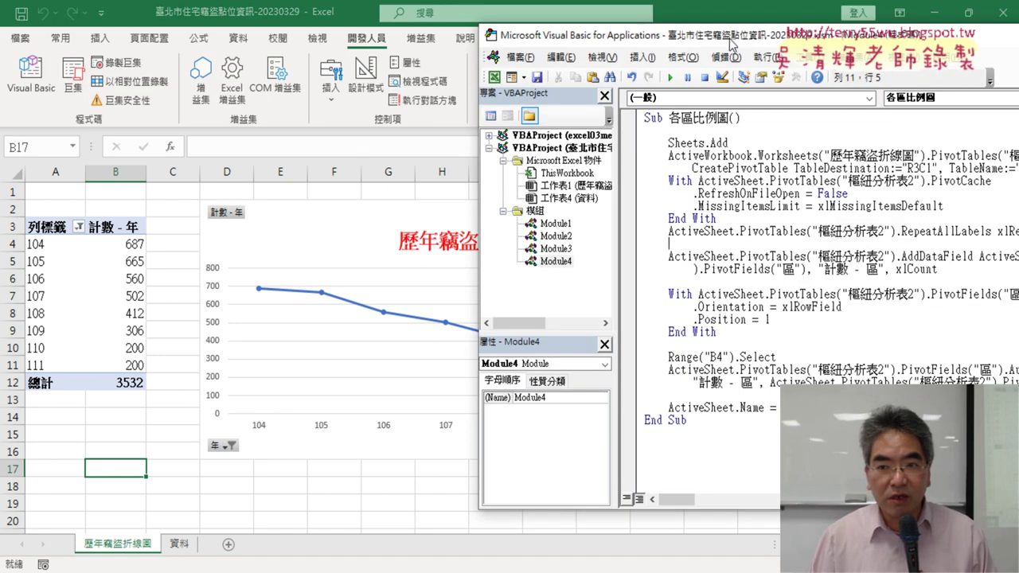
pyautogui.moveTo(717, 35); pyautogui.dragTo(364, 41)
pyautogui.moveTo(797, 218); pyautogui.dragTo(995, 219)
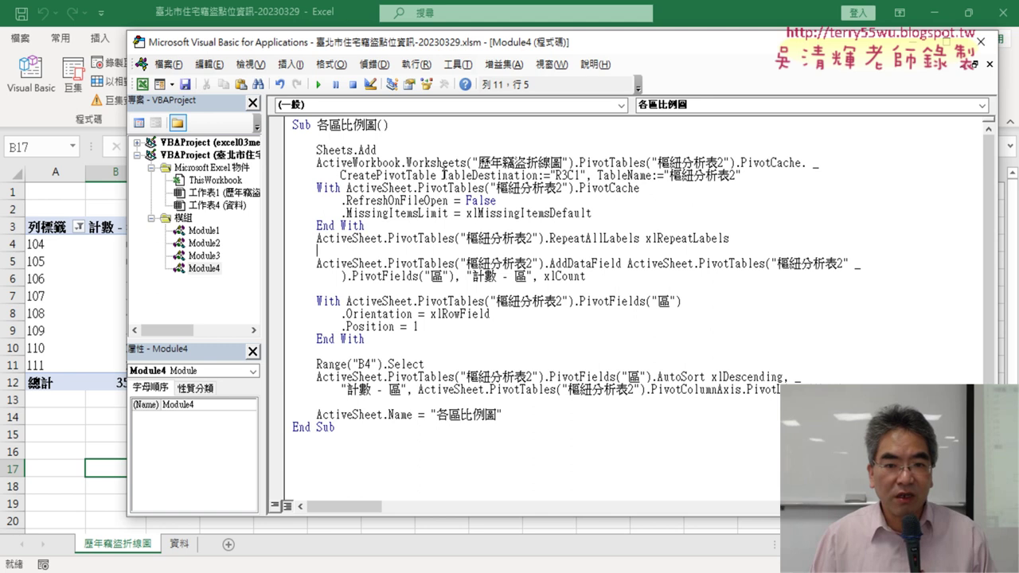
pyautogui.moveTo(443, 174); pyautogui.dragTo(580, 175)
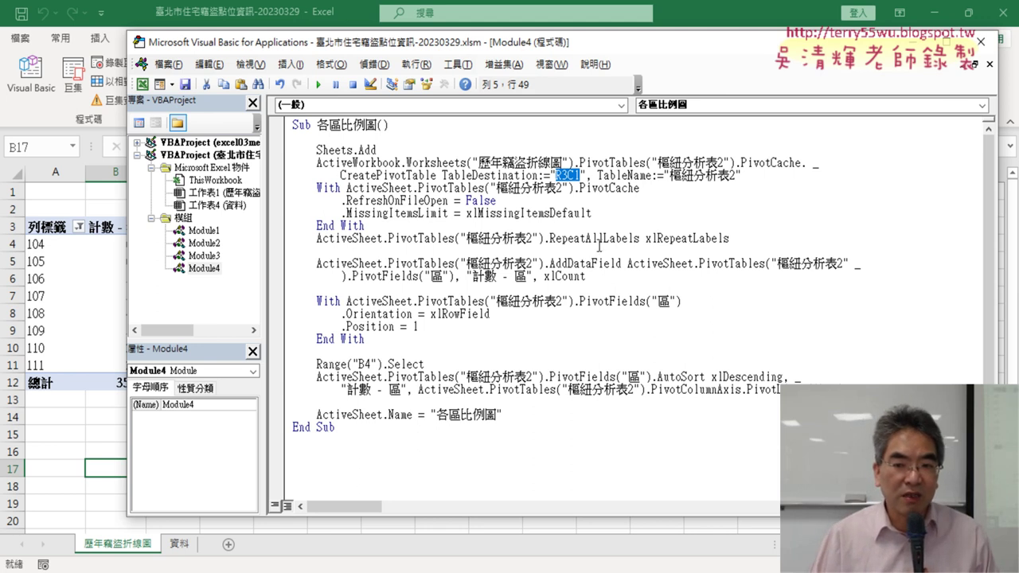
pyautogui.click(742, 241)
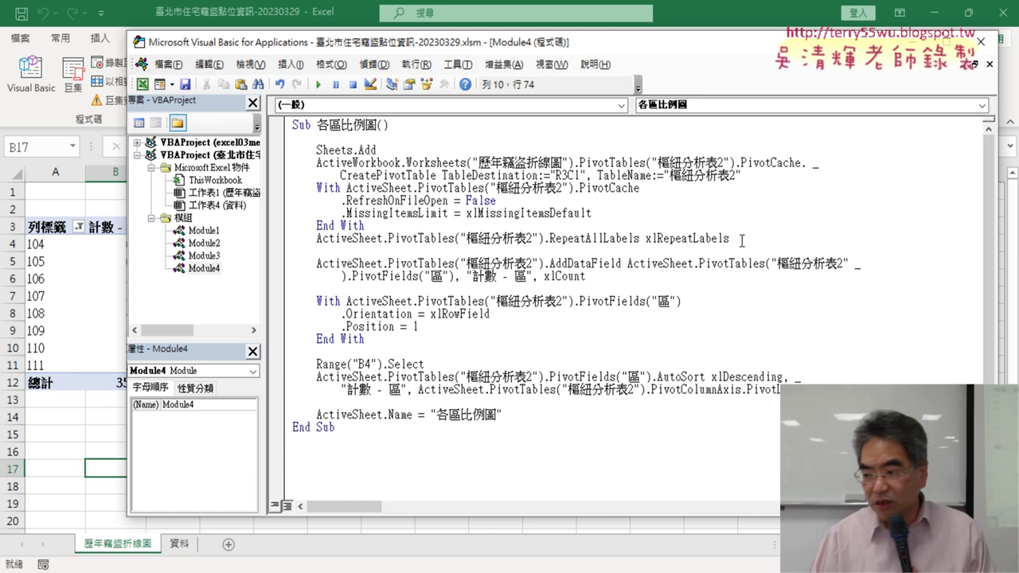